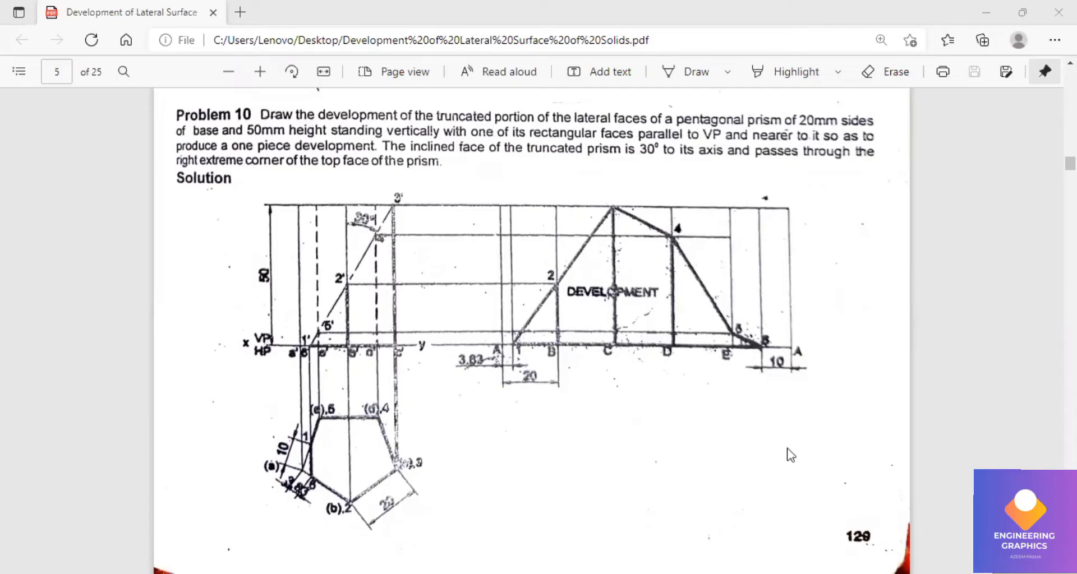
Switch from the Problem 10 PDF to the Solid Edge Draft window
key("alt+Tab")
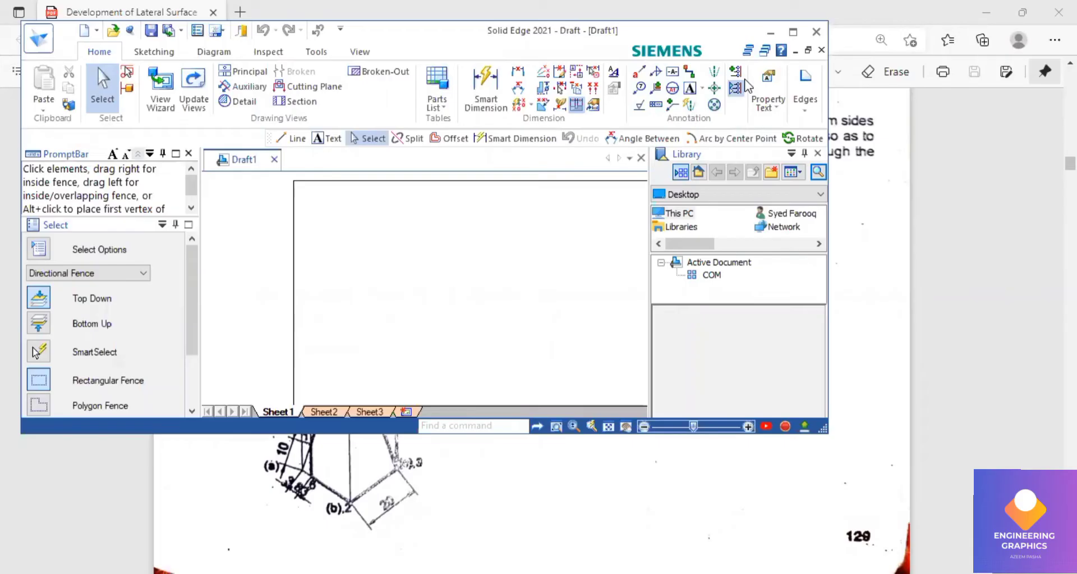
Bring Solid Edge forward, maximize the Draft window and show the Sketching tools
key("alt+Tab")
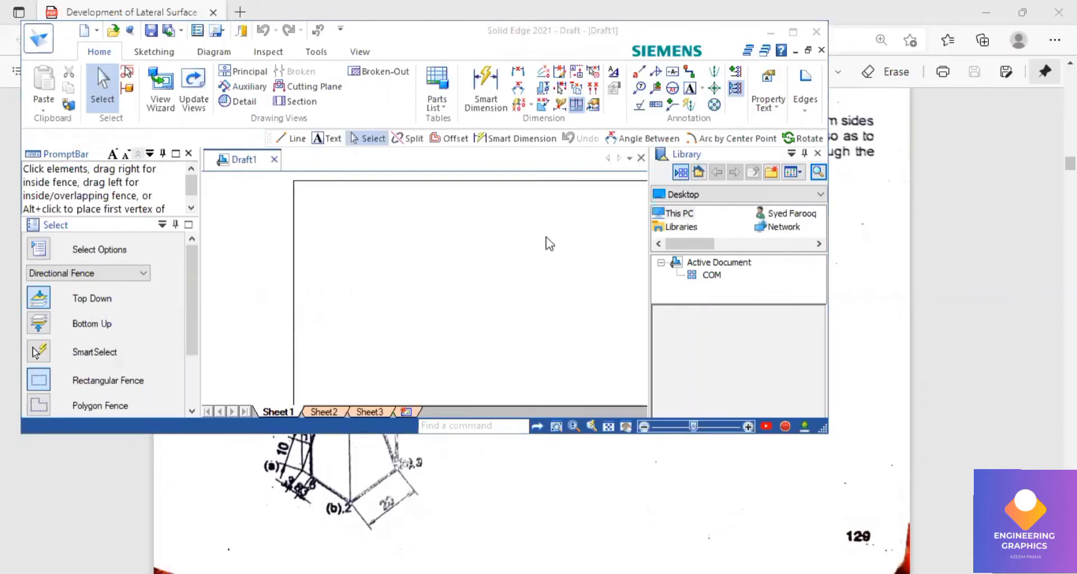
left_click(793, 31)
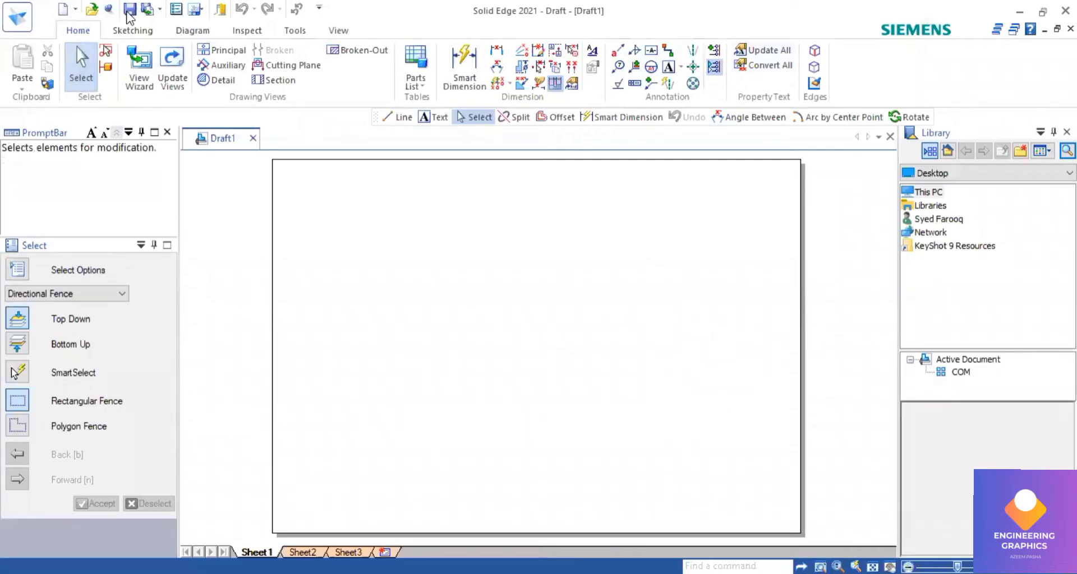
left_click(131, 29)
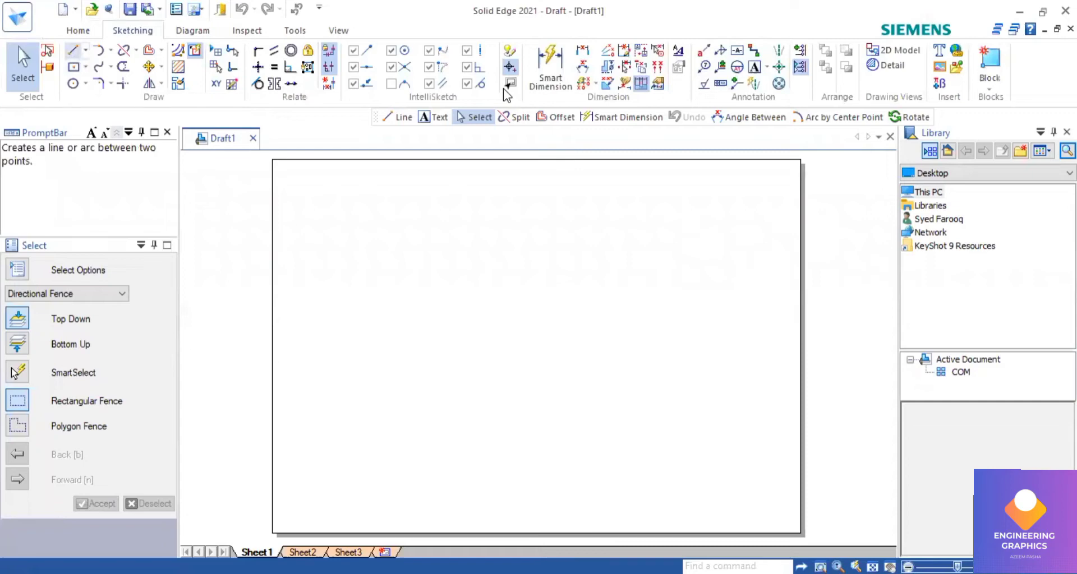
Draw a horizontal reference line about 280.8 mm long across the sheet, with a chosen line width
key("l")
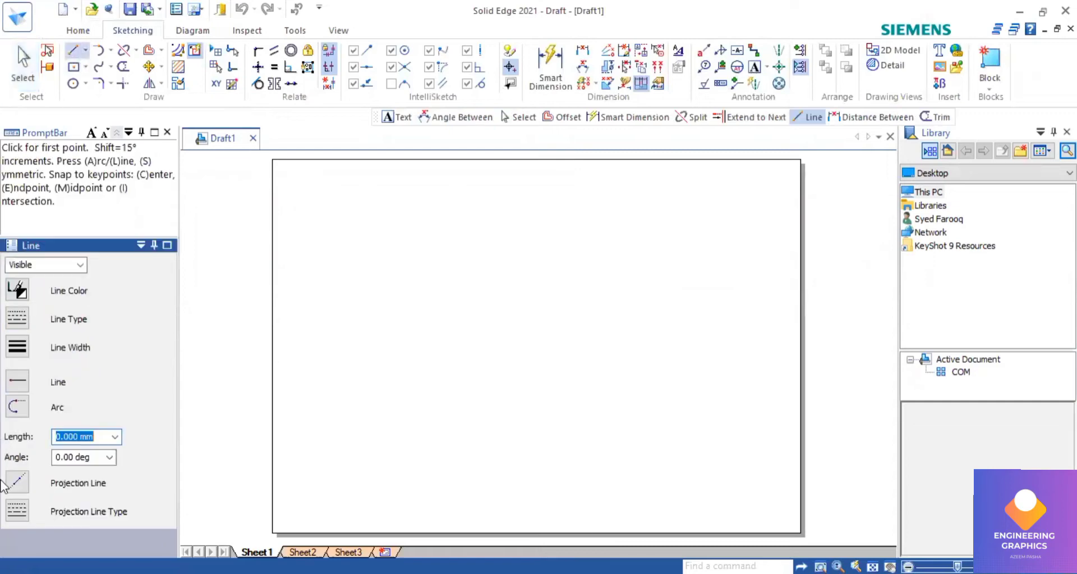
left_click(16, 347)
left_click(54, 371)
left_click(282, 361)
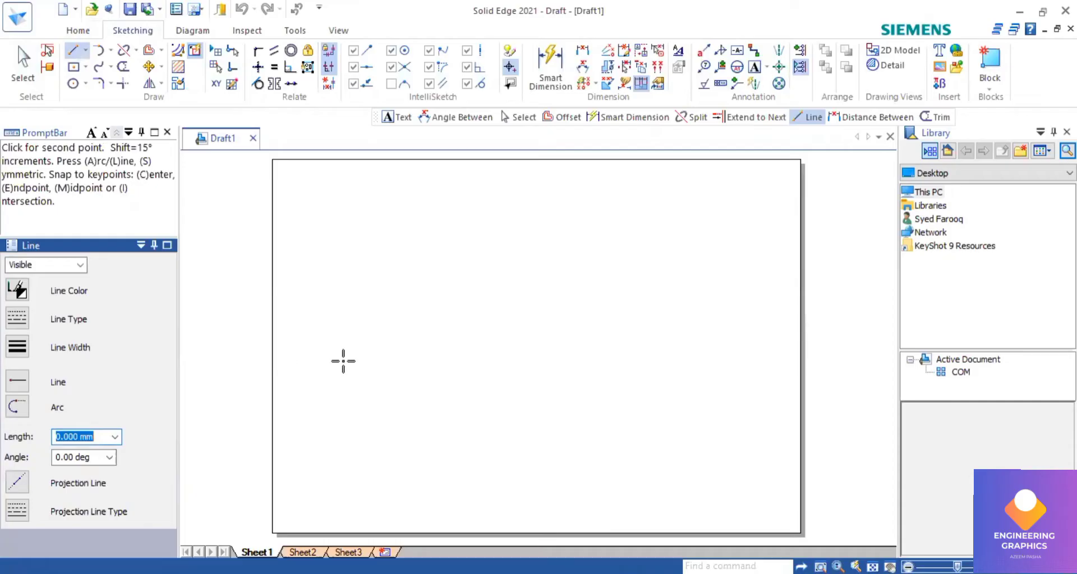
left_click(788, 361)
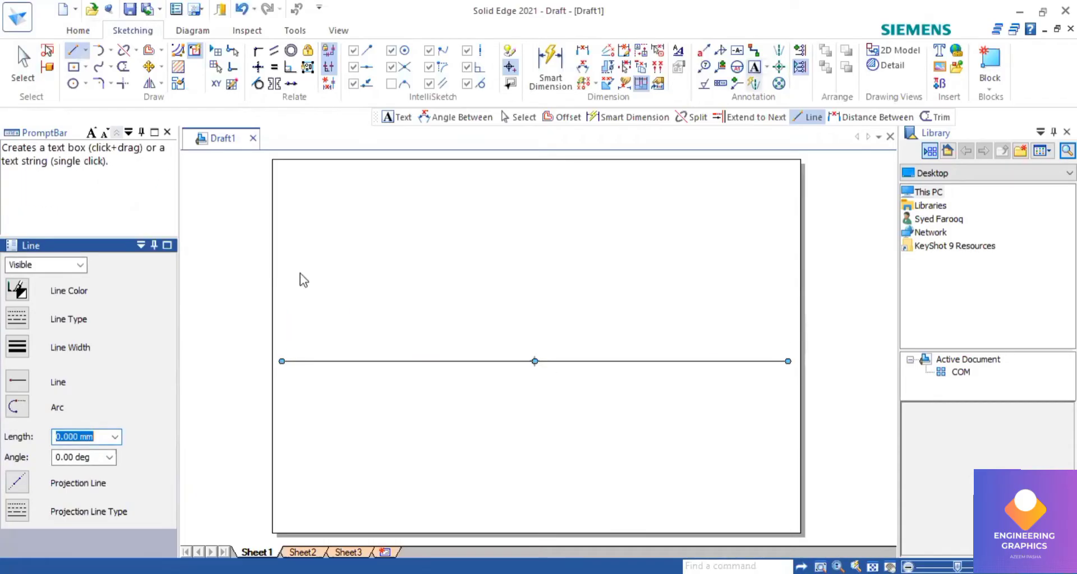
left_click(24, 399)
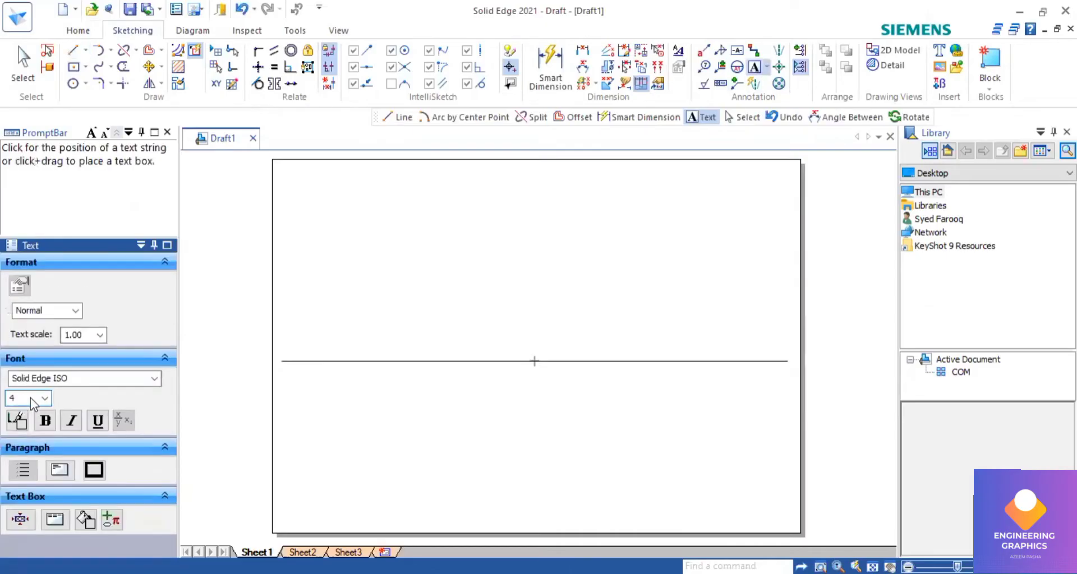
Set text size 5 and label the line's left end with vp above and HP below
left_click(43, 398)
type("5")
left_click(276, 371)
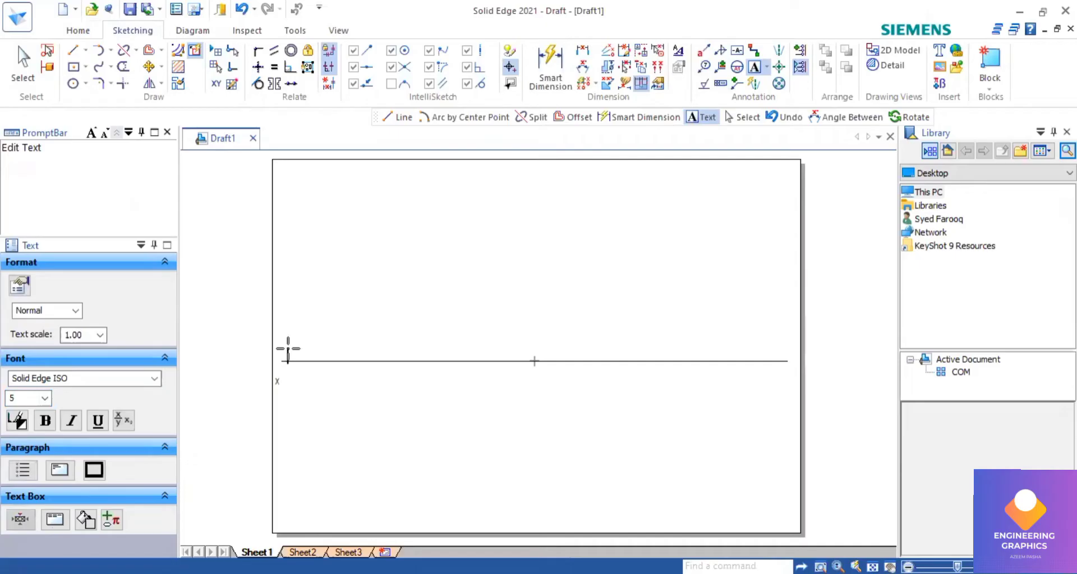
type("vp")
key("Return")
type("HP")
Label the right end of the reference line y
left_click(785, 372)
type("y")
key("Escape")
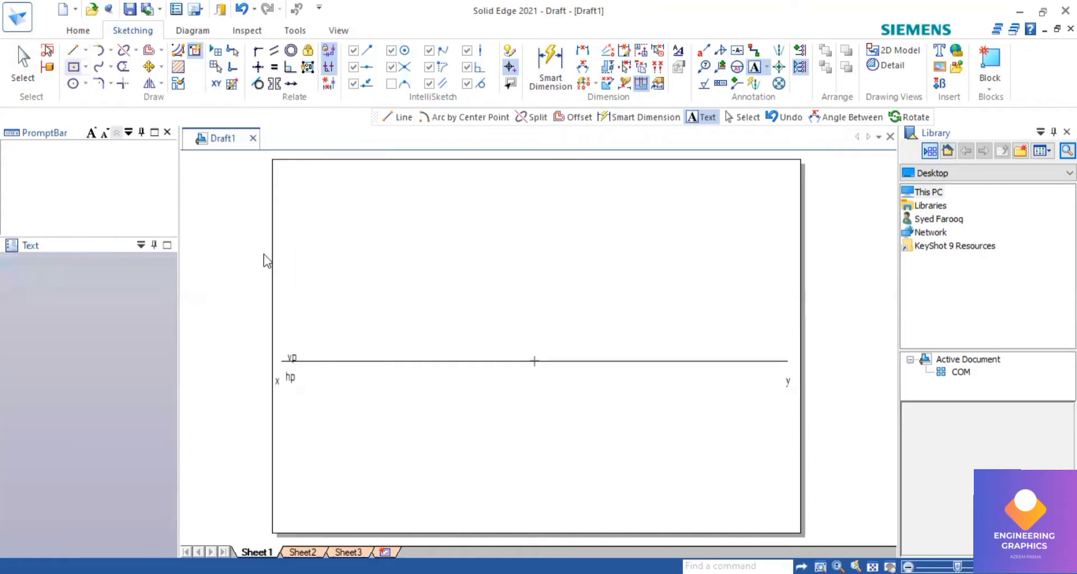
left_click(24, 350)
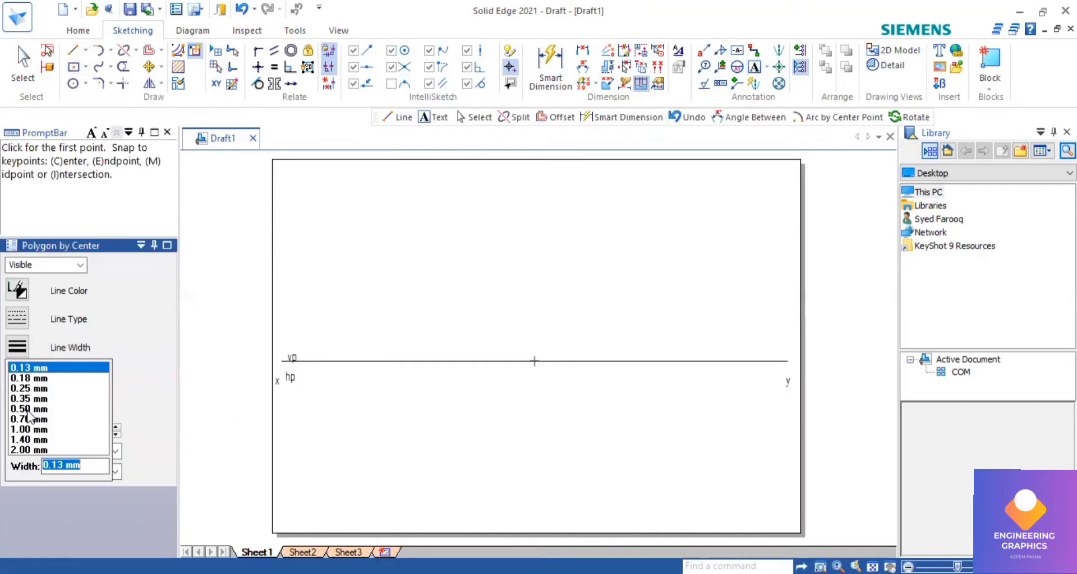
Draw a 5-sided pentagon with a horizontal top edge, 11.073 mm centre-to-edge, below the XY line
left_click(330, 430)
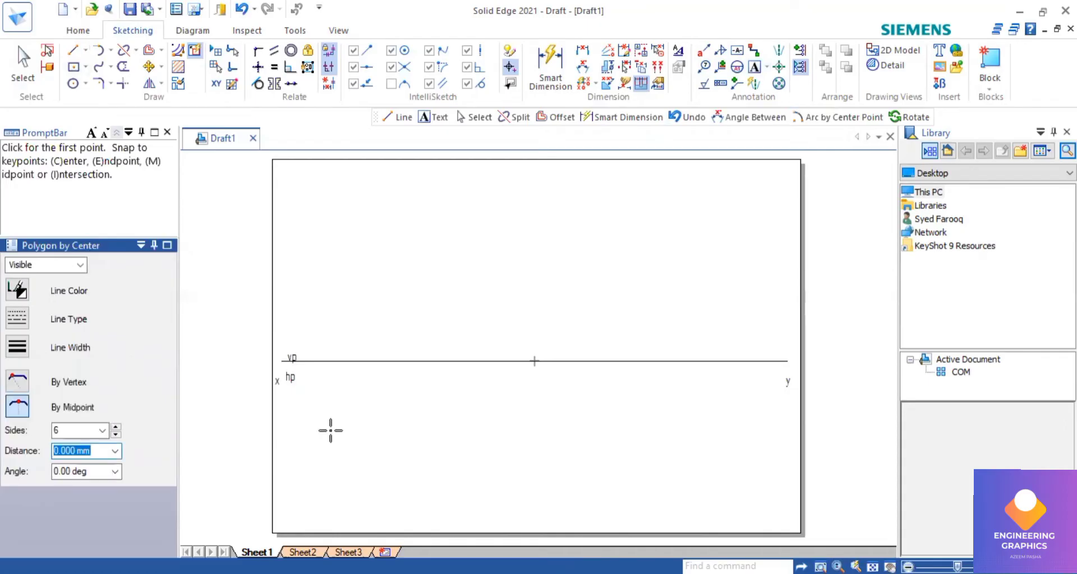
left_click(60, 431)
type("5")
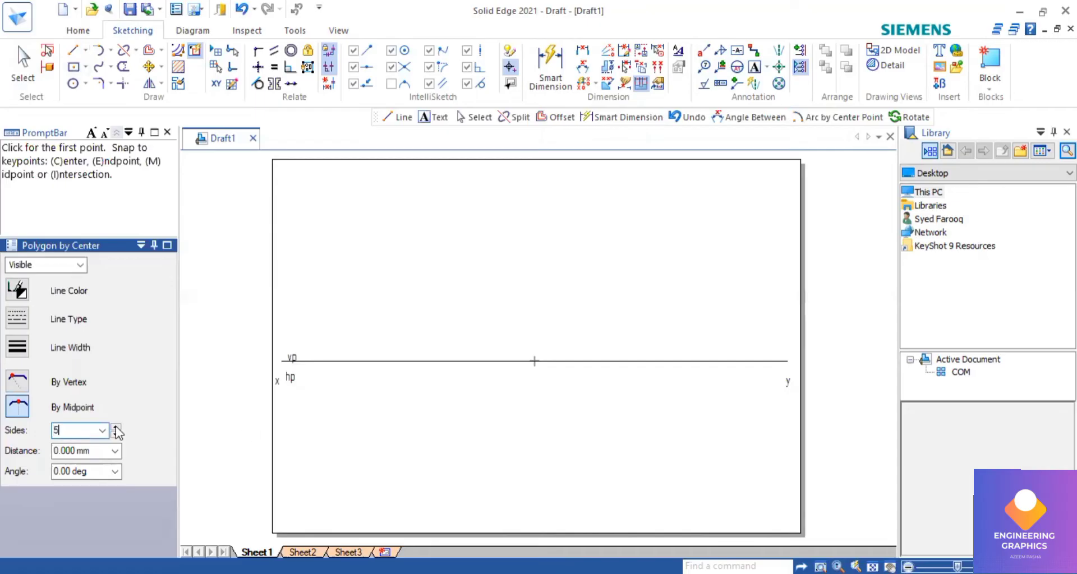
left_click(353, 417)
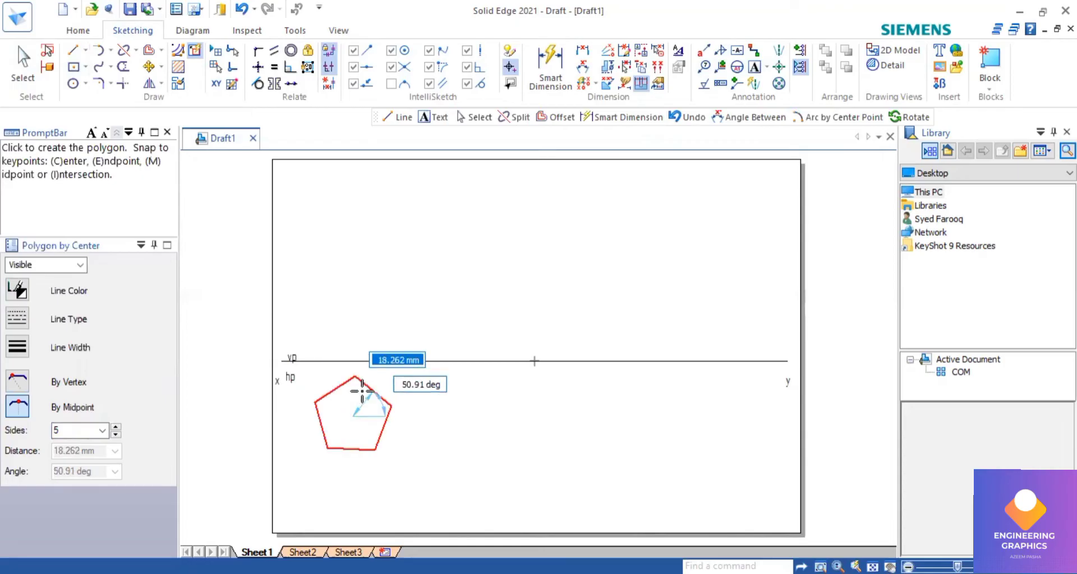
left_click(370, 288)
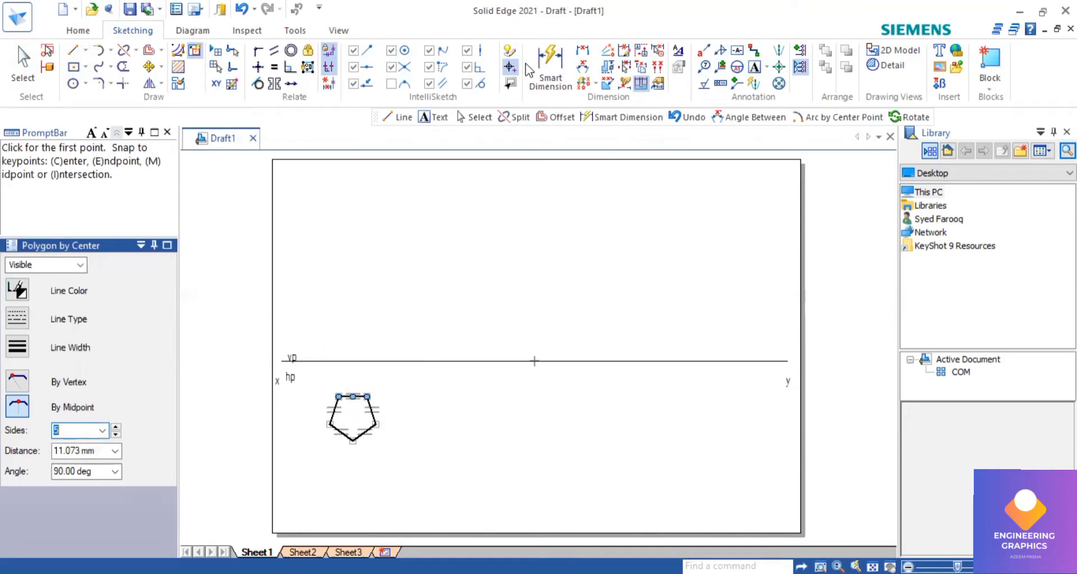
left_click(536, 88)
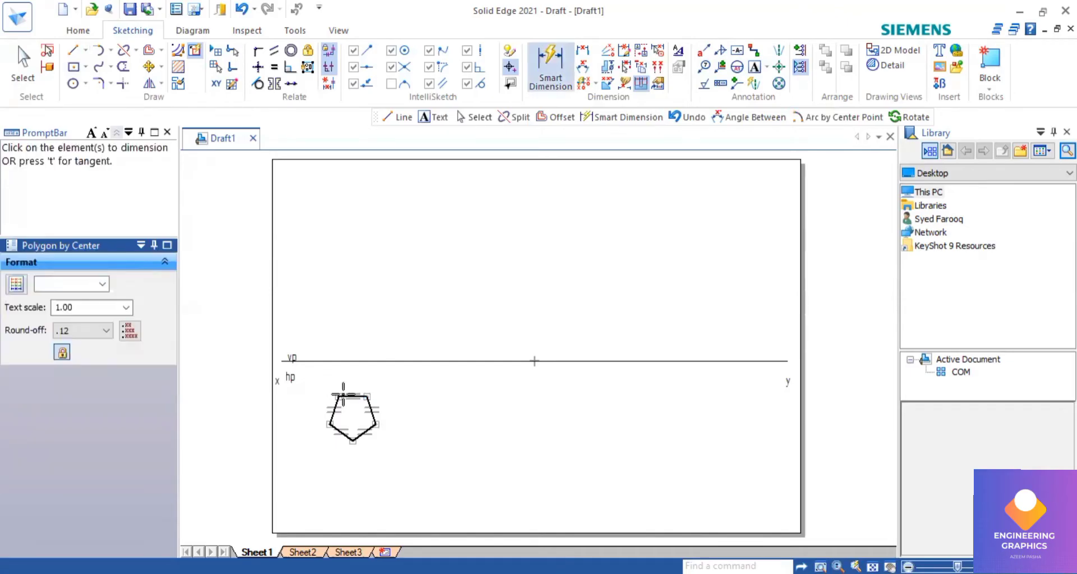
Dimension the pentagon's top edge to 20 mm and move the pentagon down clear of the XY line
left_click(359, 379)
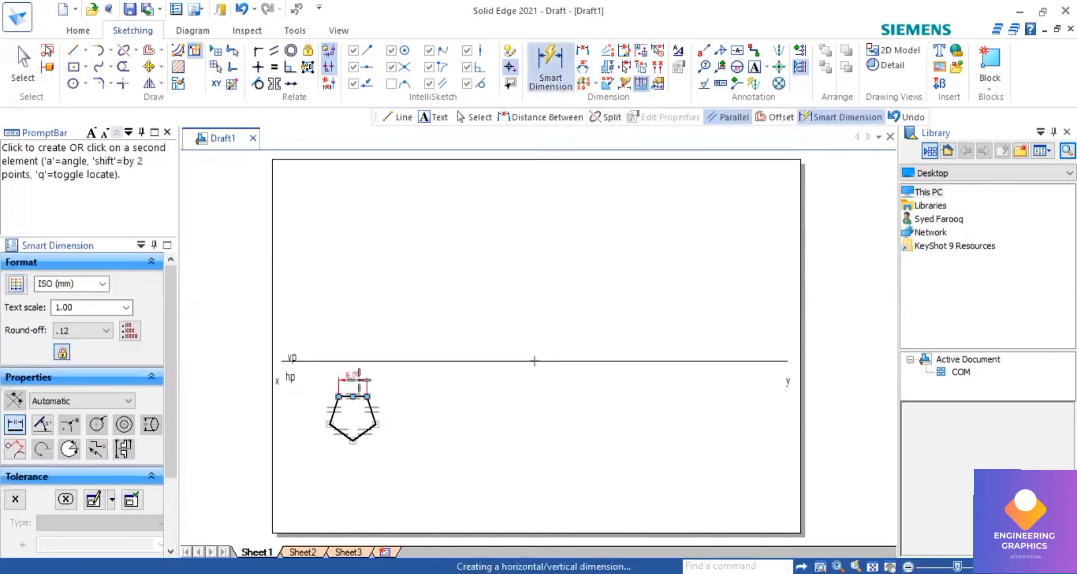
left_click(420, 370)
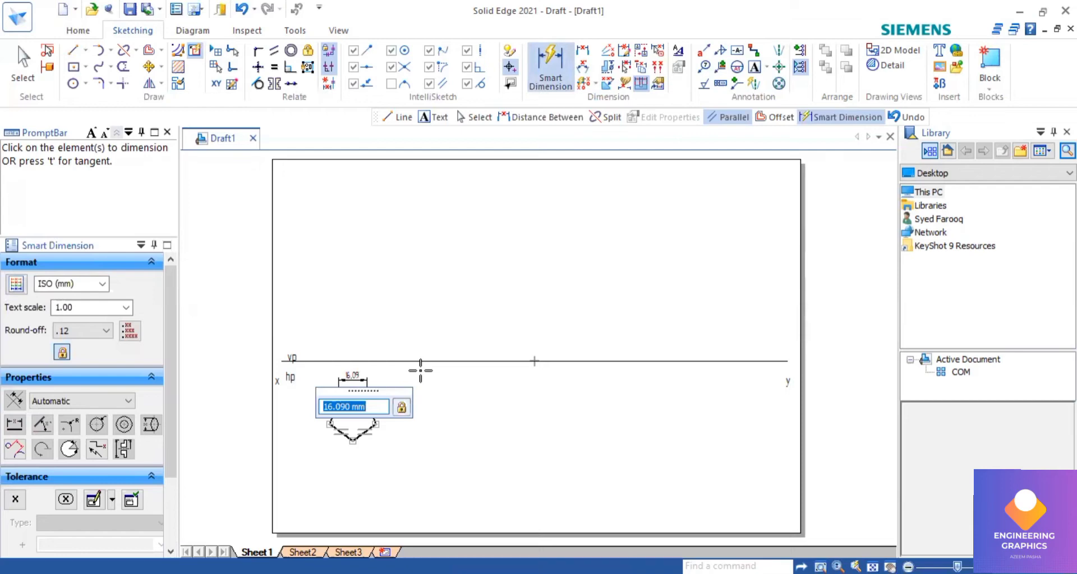
type("20")
key("Return")
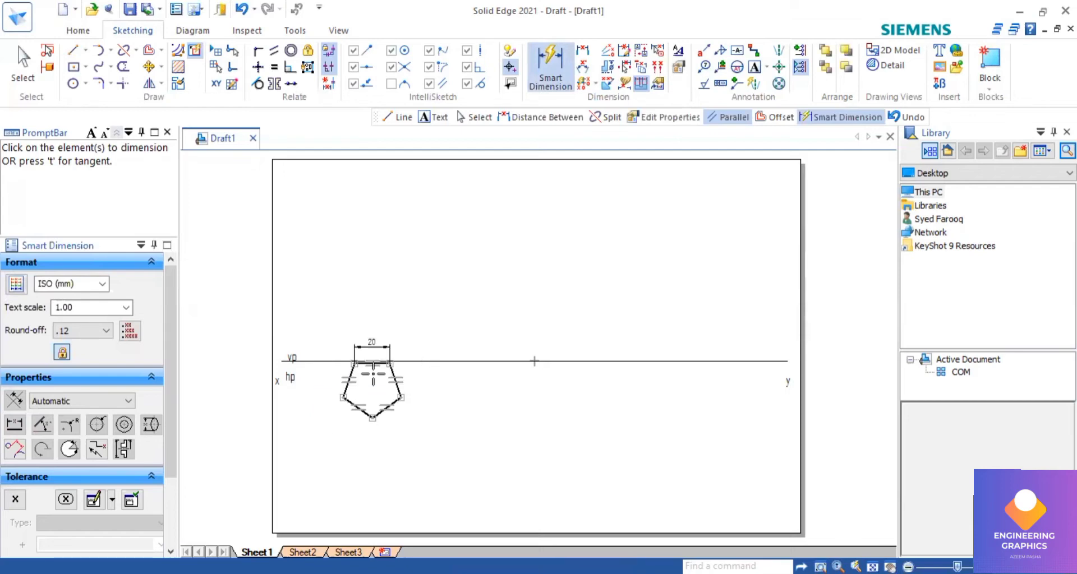
key("Escape")
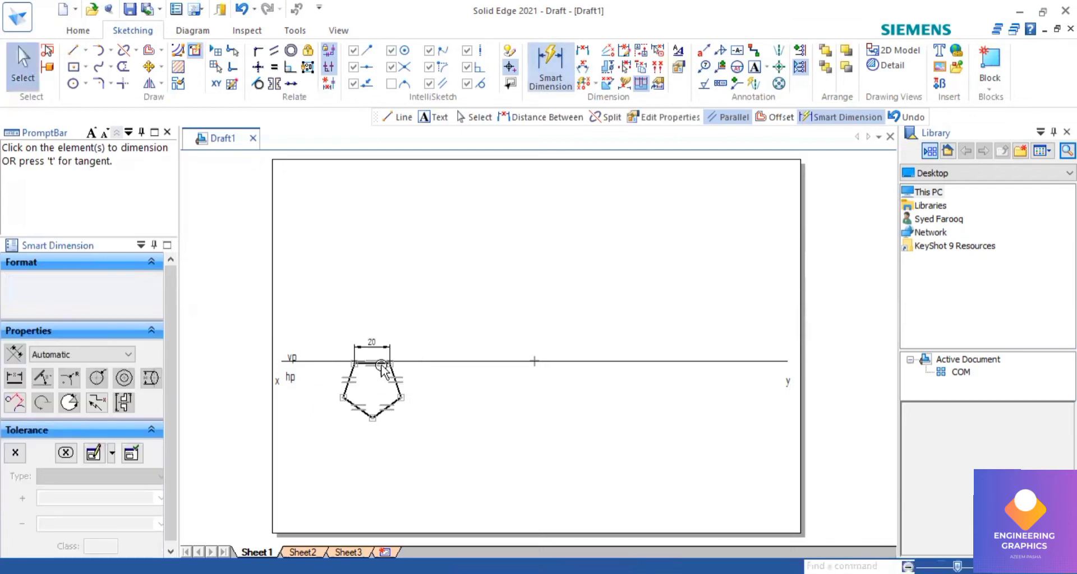
key("Escape")
left_click(377, 363)
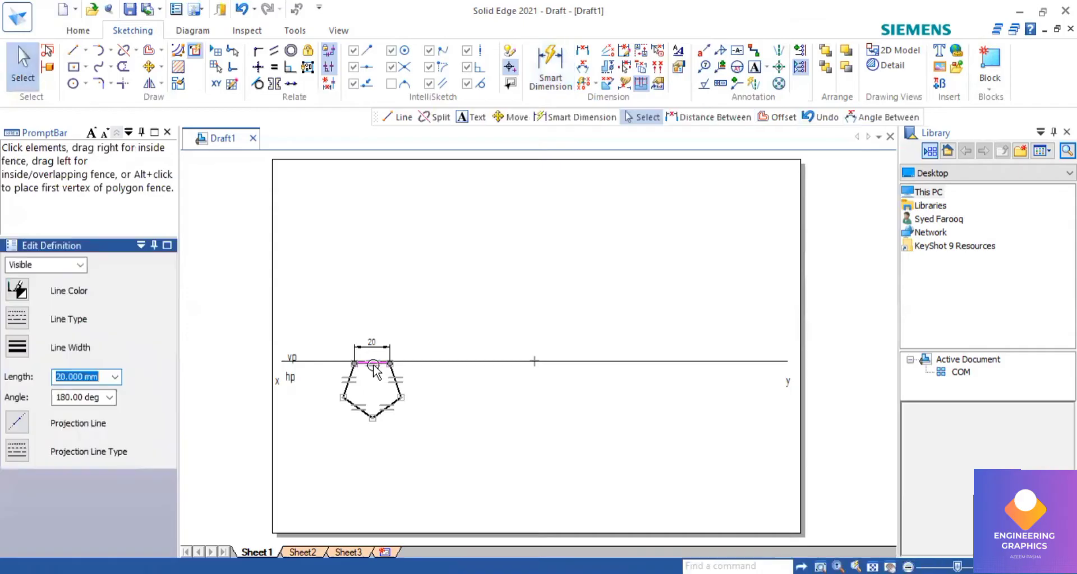
left_click_drag(340, 336, 347, 456)
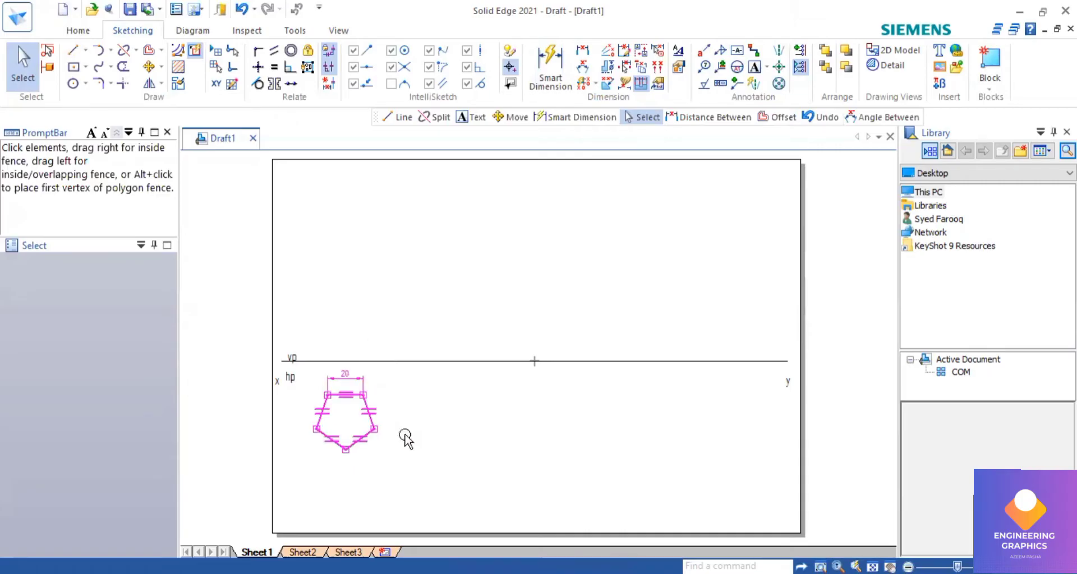
left_click(407, 431)
Letter the pentagon's corners a, b, c, d and e with text labels
scroll(407, 430, "up", 3)
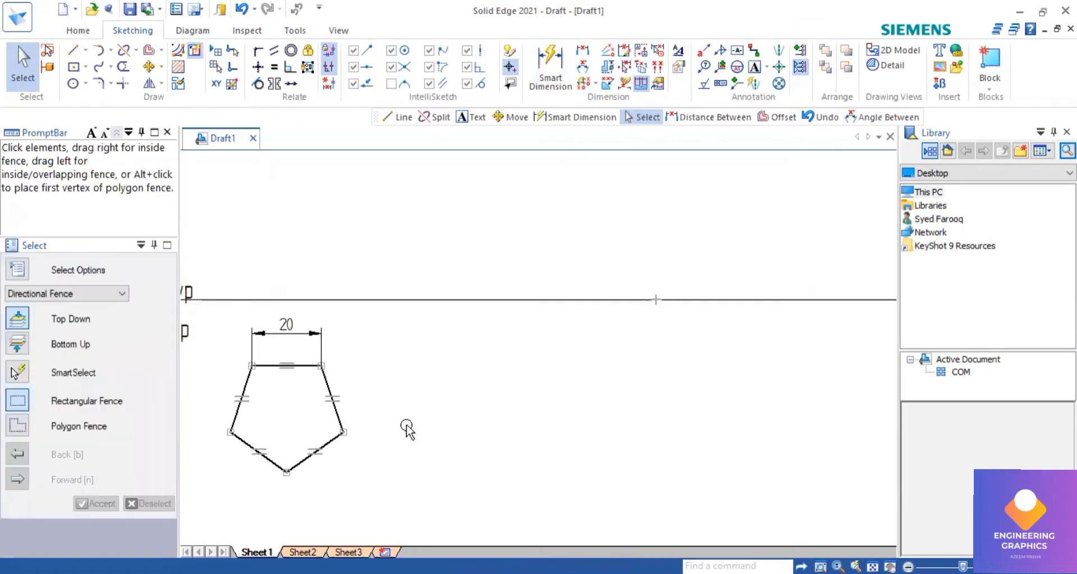
left_click(754, 68)
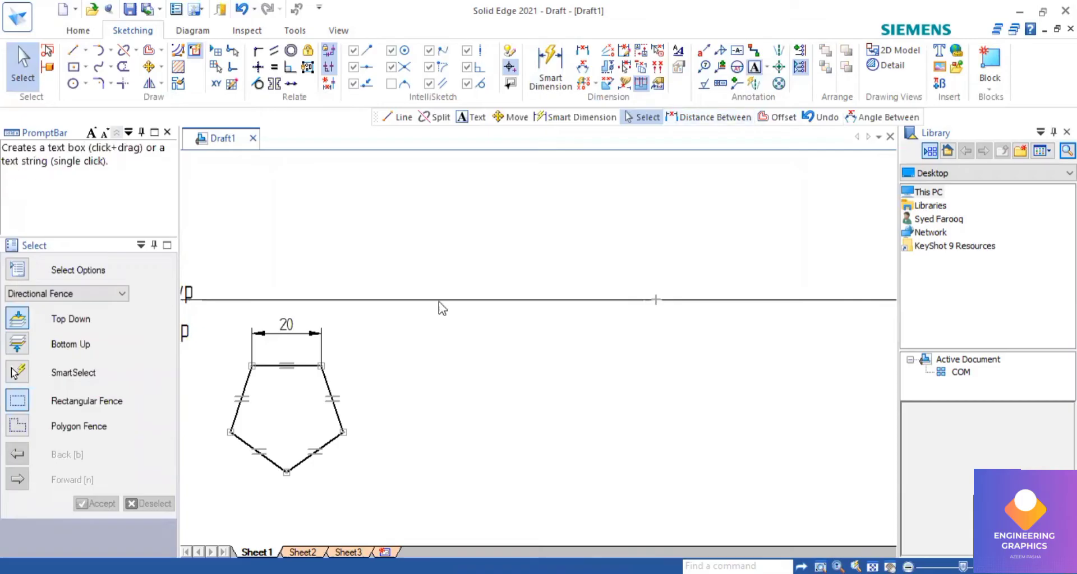
left_click(217, 438)
type("a")
left_click(277, 478)
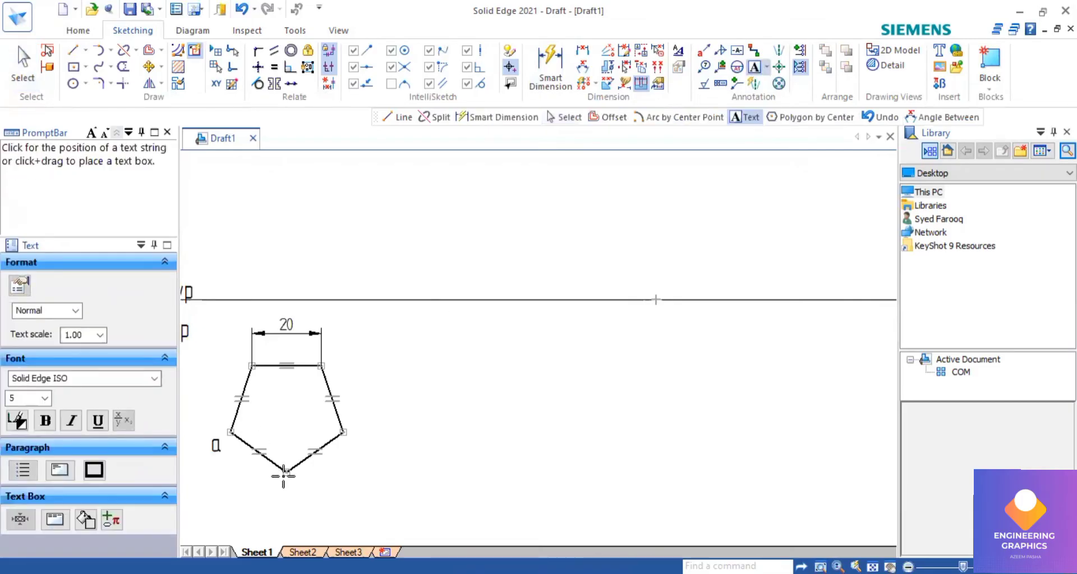
type("b")
left_click(348, 430)
type("c")
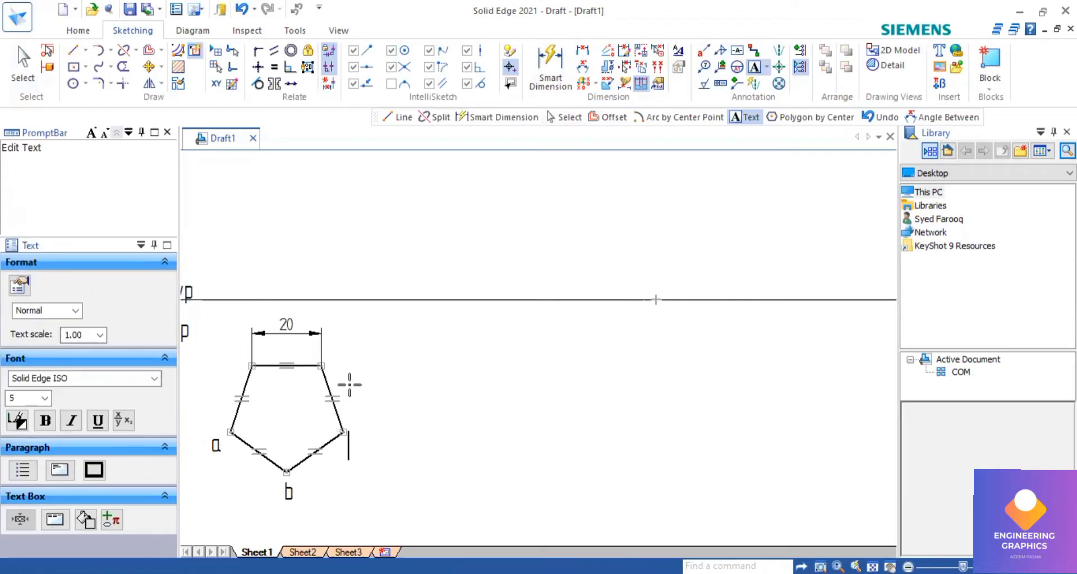
left_click(629, 519)
left_click(655, 299)
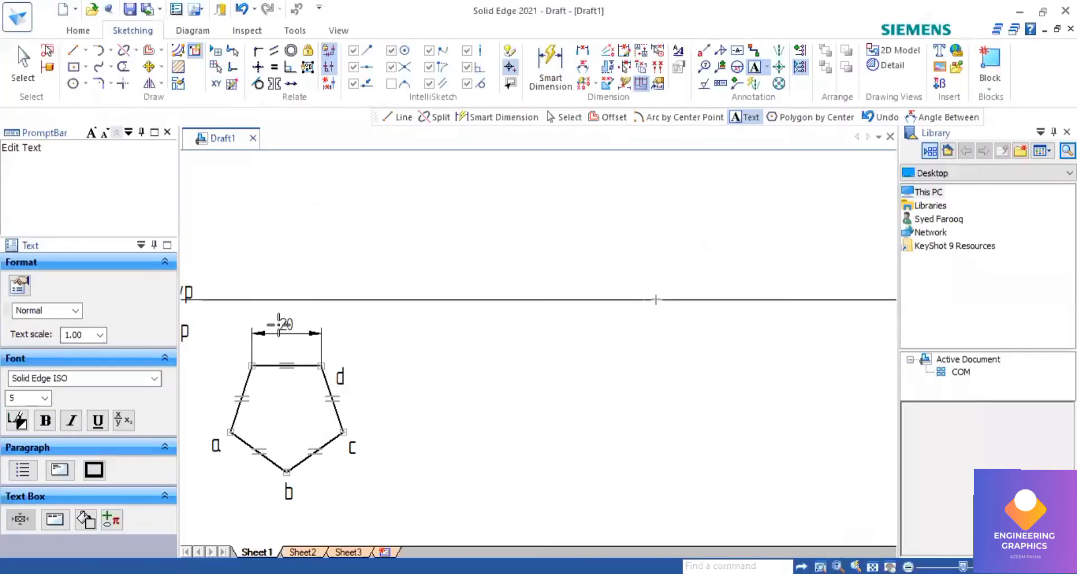
left_click(241, 337)
type("el")
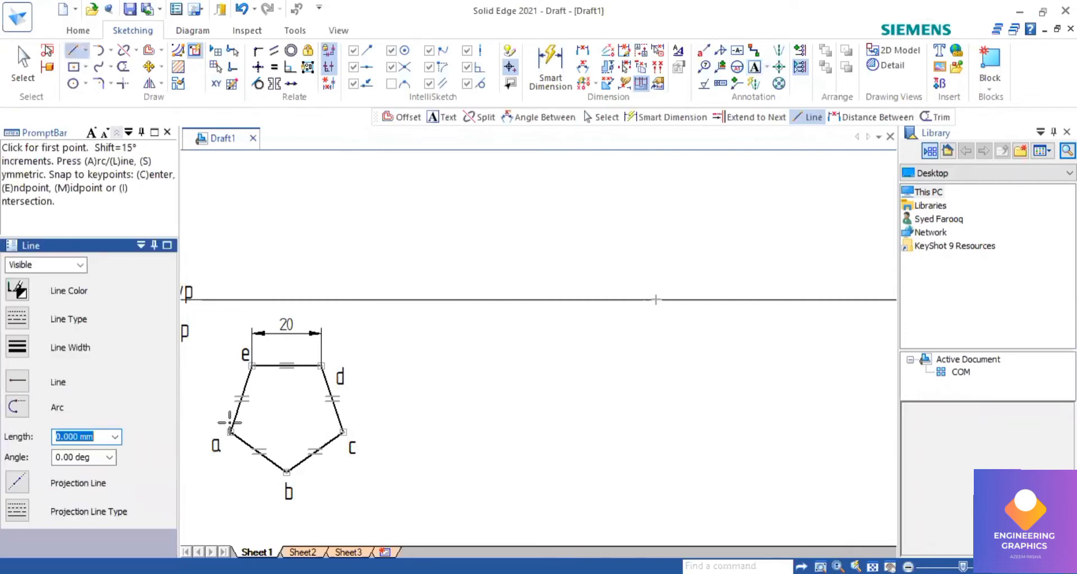
Draw lines from corners b, c and a to the midpoints of their opposite edges
left_click(286, 472)
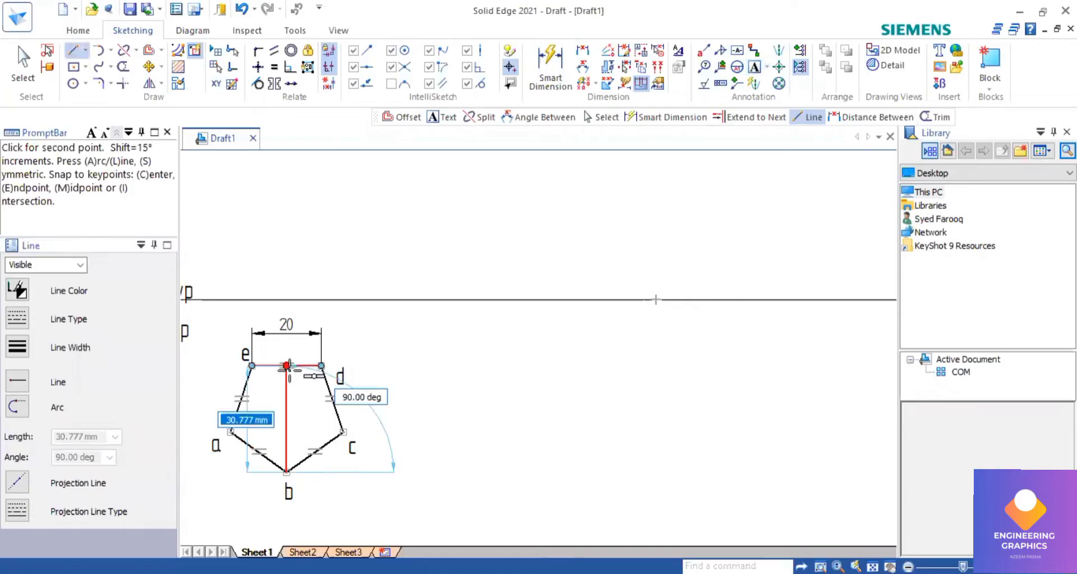
left_click(287, 365)
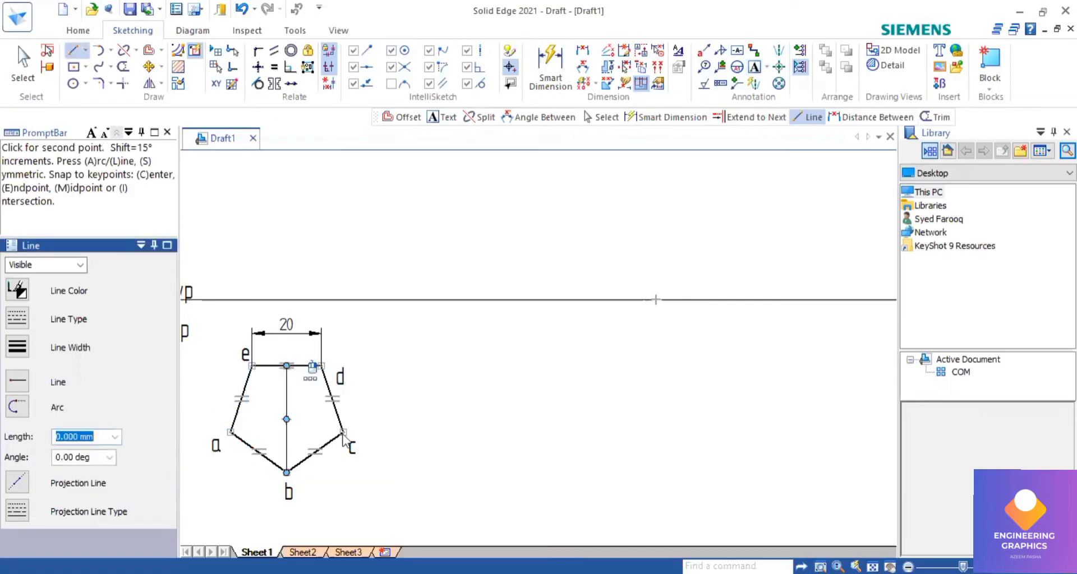
left_click(342, 433)
left_click(240, 399)
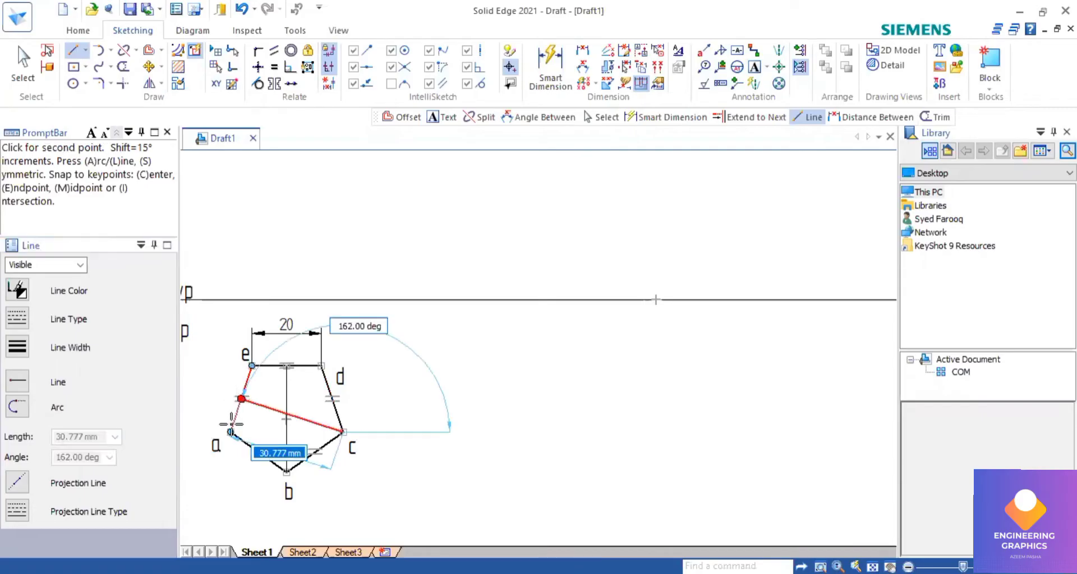
left_click(332, 399)
right_click(185, 211)
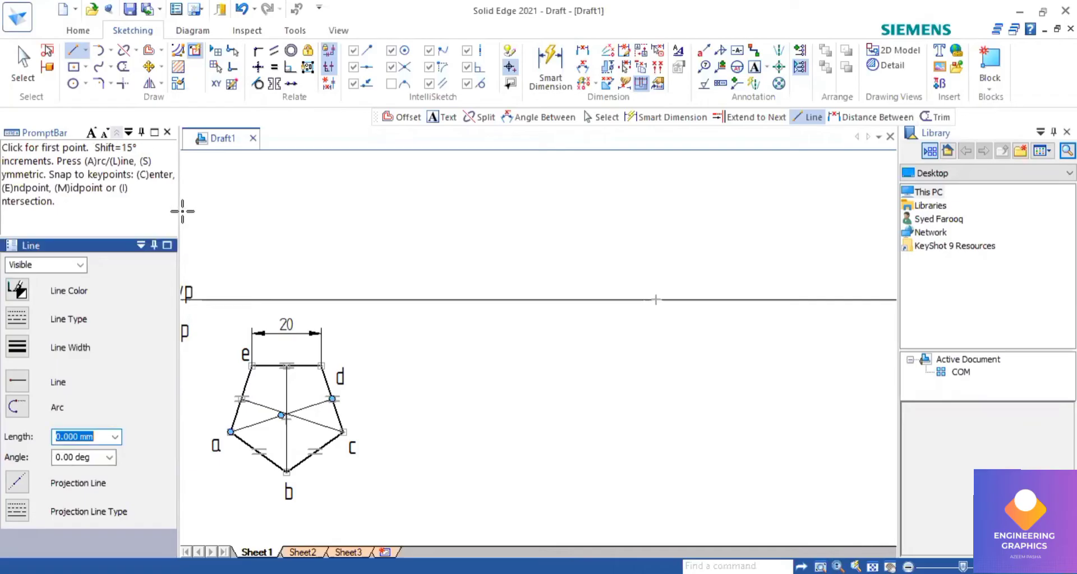
Draw vertical projectors from corners a, e, d, c and the centre up to the XY line
left_click(230, 431)
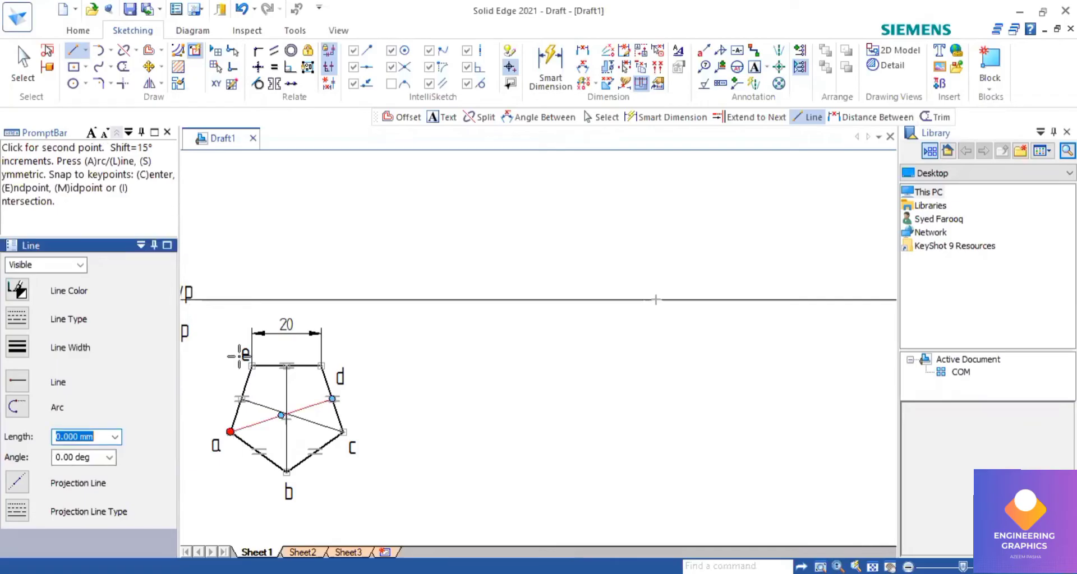
left_click(225, 299)
key("Escape")
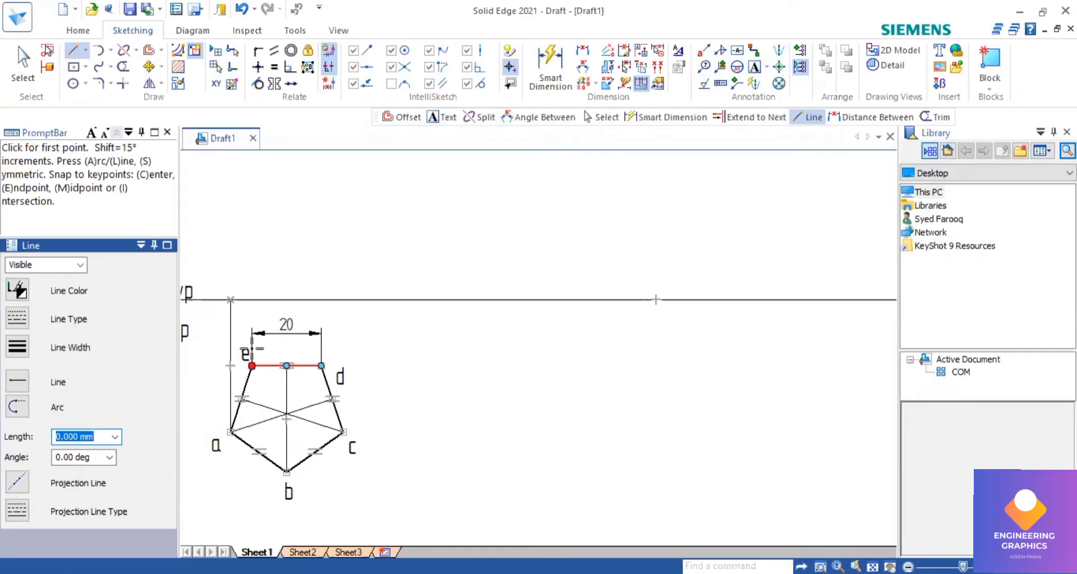
left_click(252, 365)
left_click(251, 299)
key("Escape")
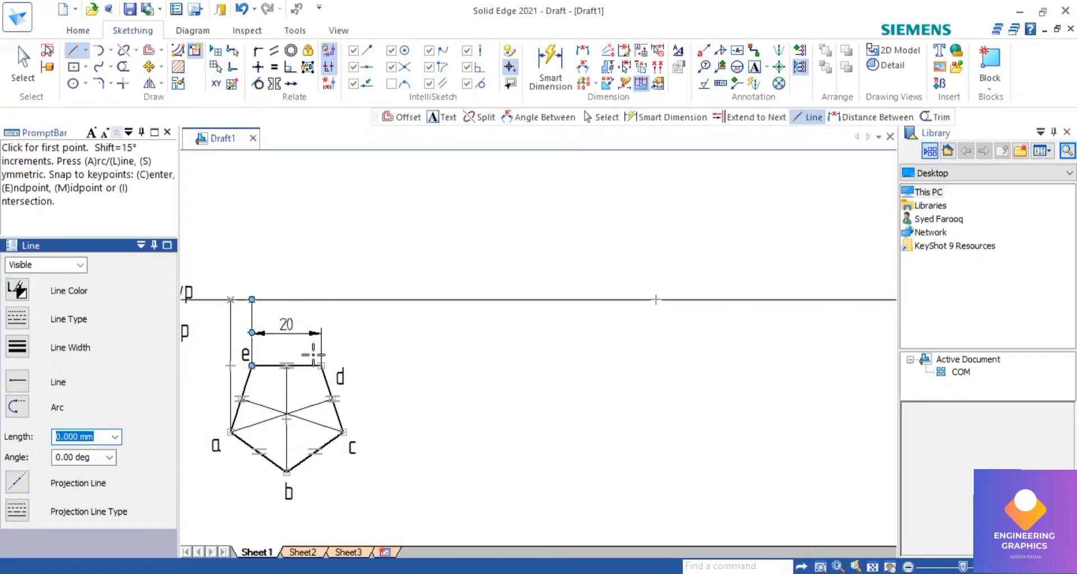
left_click(321, 366)
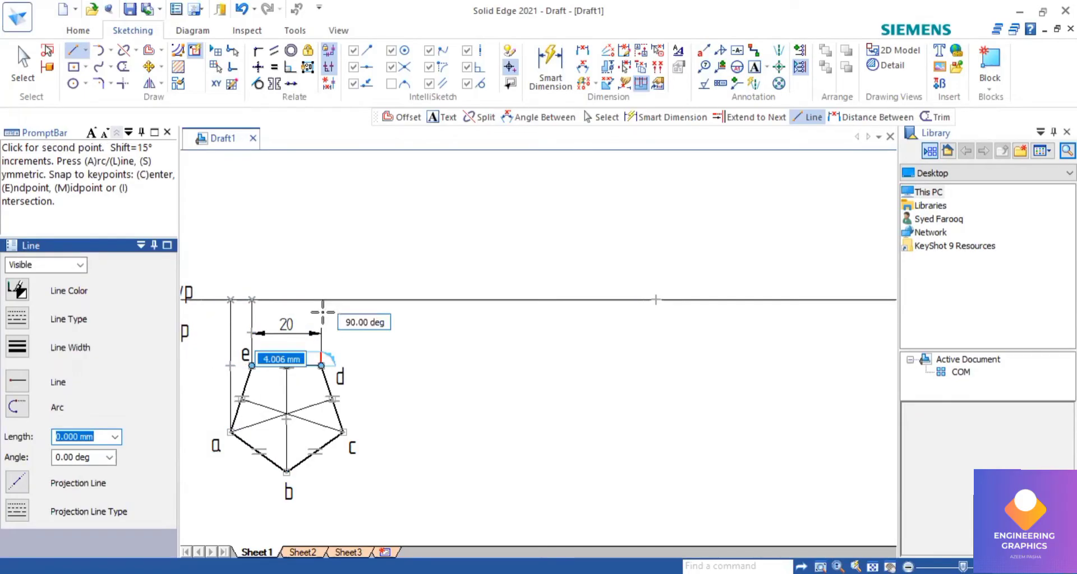
left_click(321, 300)
key("Escape")
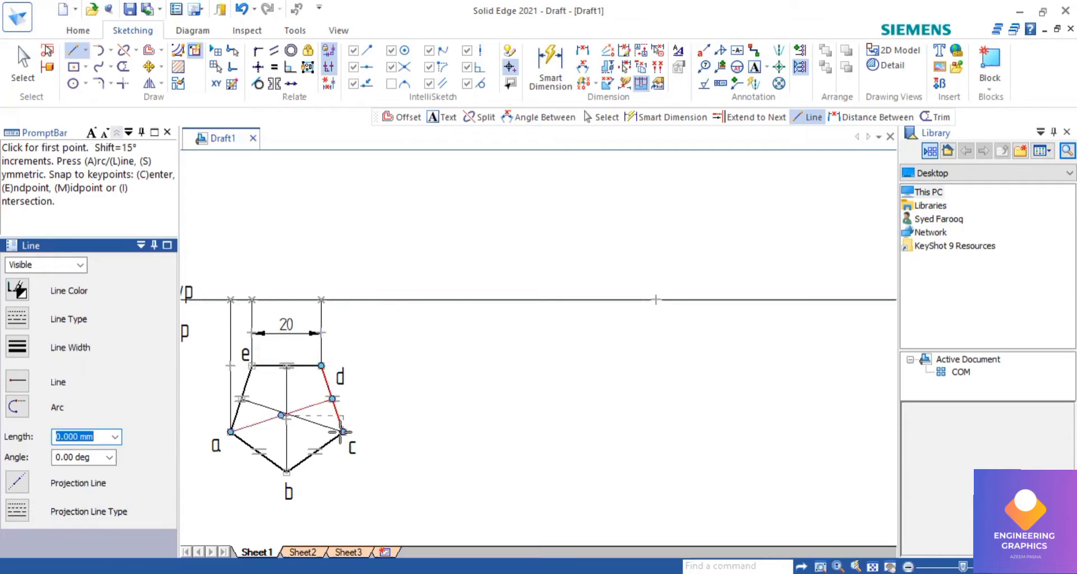
left_click(344, 431)
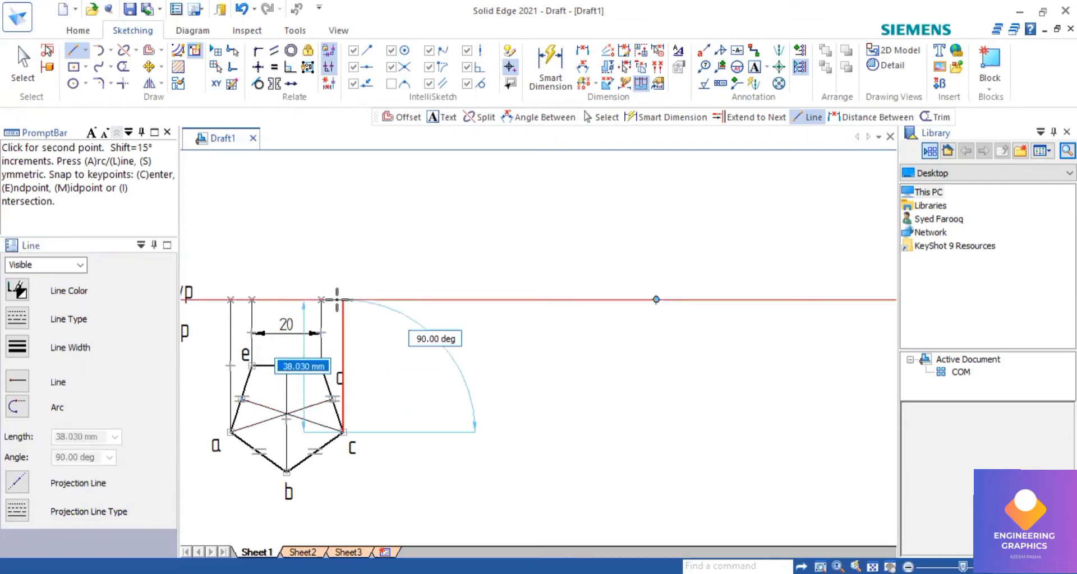
left_click(343, 299)
key("Escape")
left_click(286, 416)
left_click(289, 299)
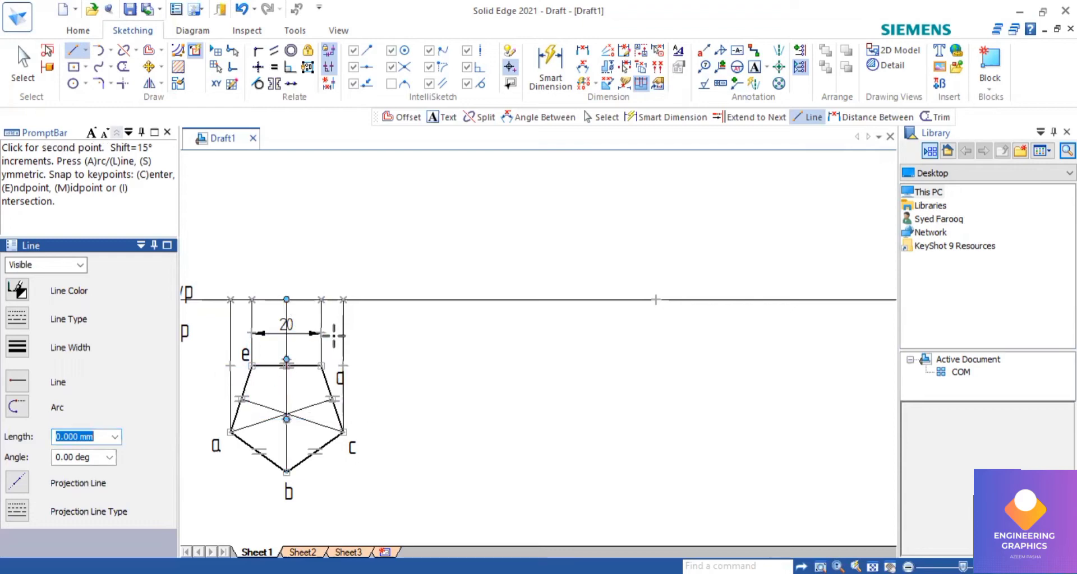
key("Escape")
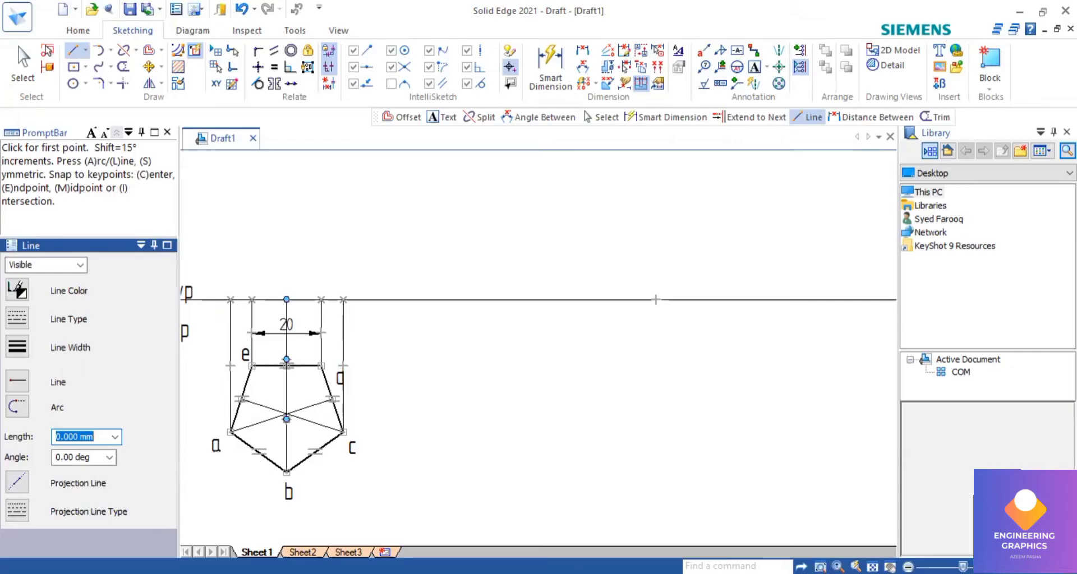
key("alt+Tab")
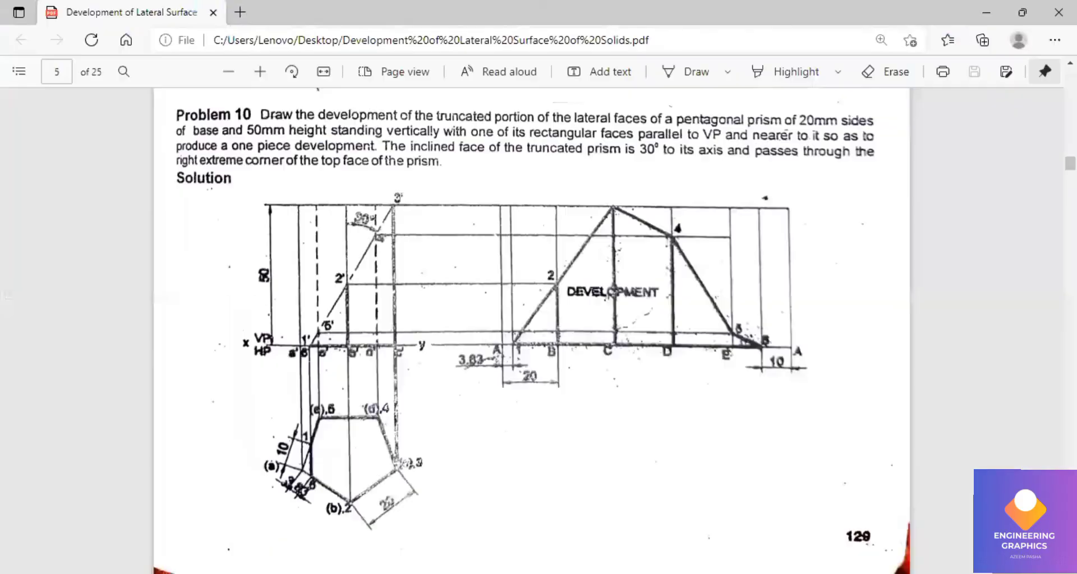
key("alt+Tab")
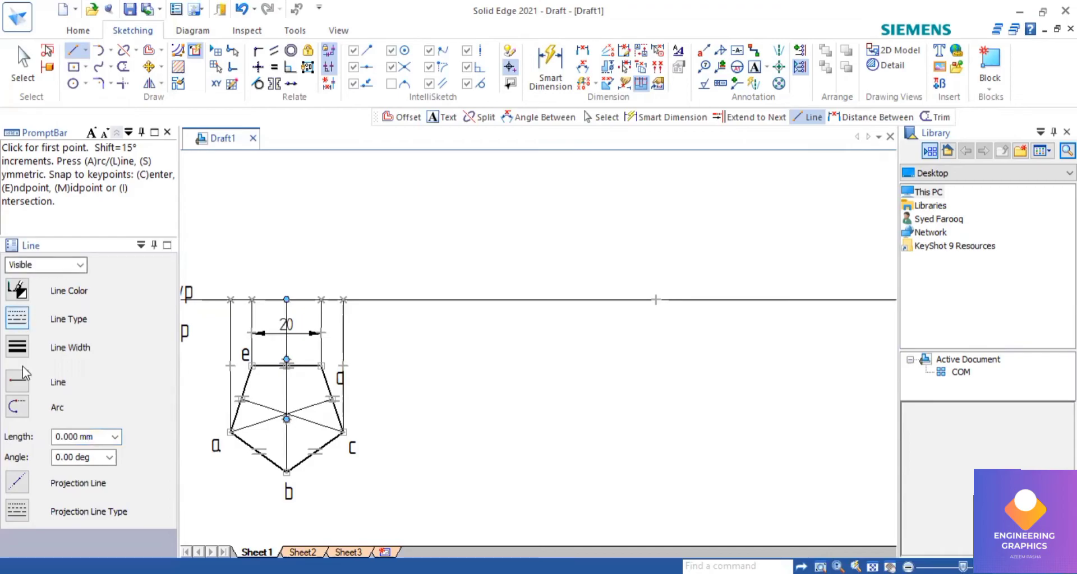
Draw a 50 mm vertical axis up from the centre point on the XY line
left_click(287, 299)
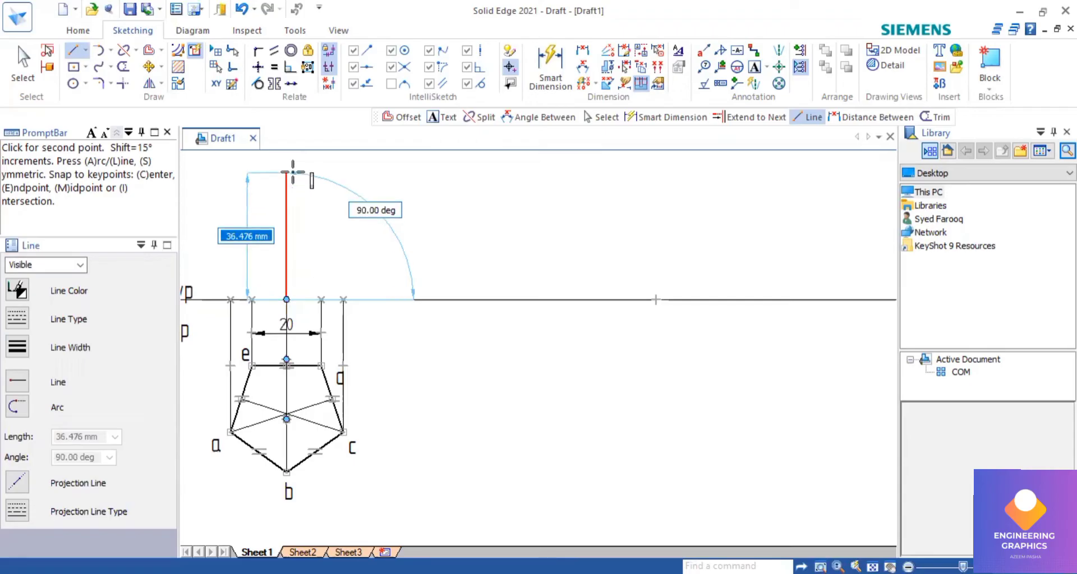
type("5")
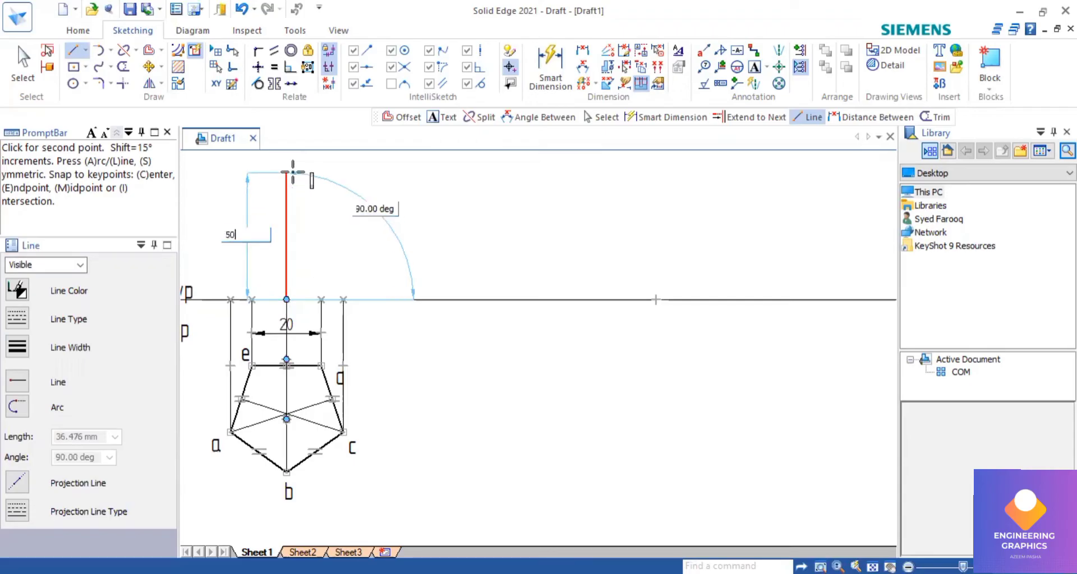
type("0")
key("Tab")
key("Return")
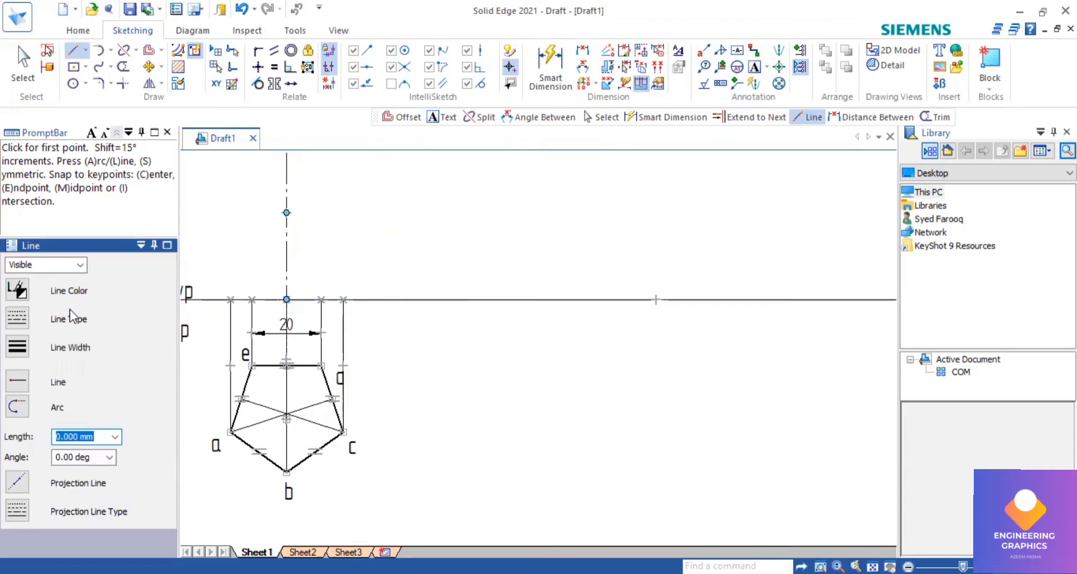
Draw 50 mm vertical edges up from where the a, e, d and c projectors meet the XY line
left_click(25, 347)
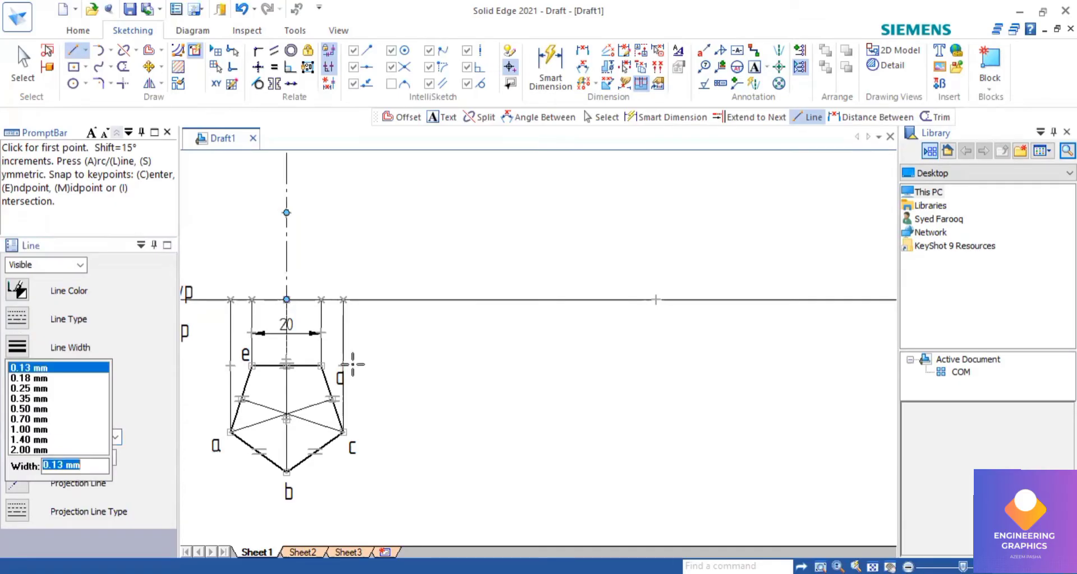
left_click(340, 335)
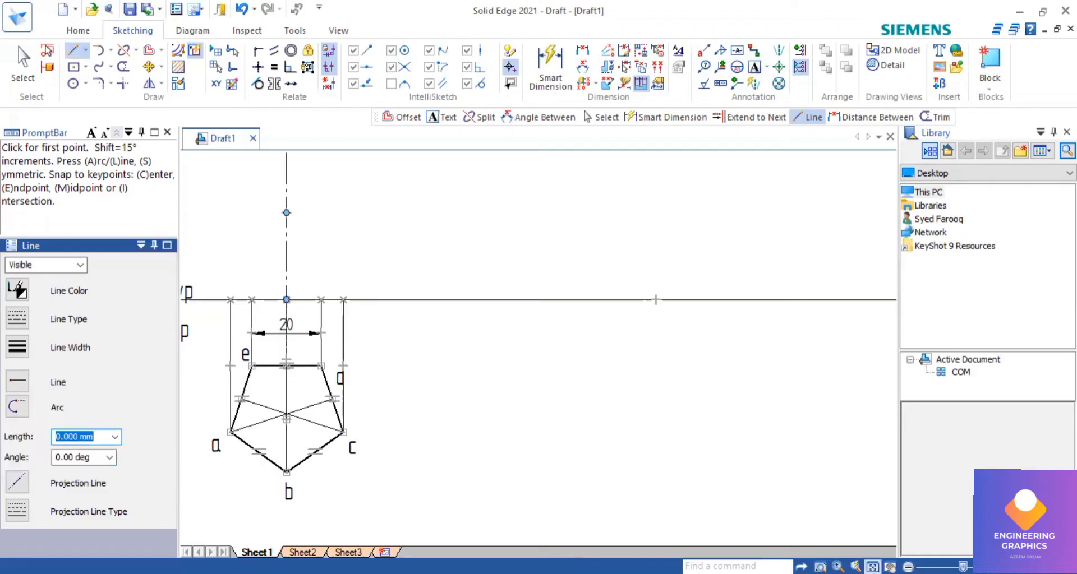
middle_click_drag(341, 335, 403, 419)
left_click(291, 385)
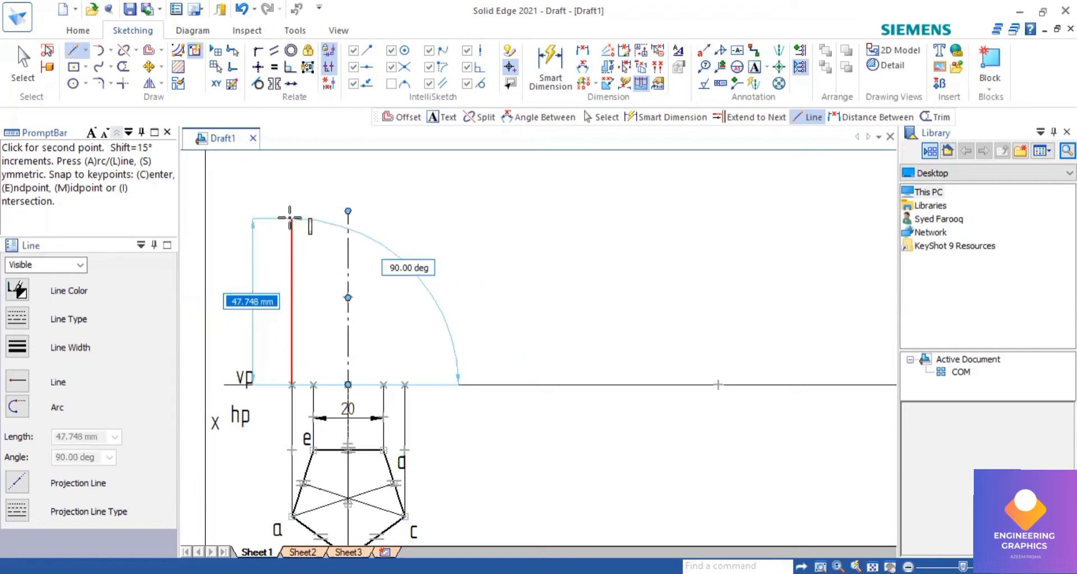
left_click(290, 211)
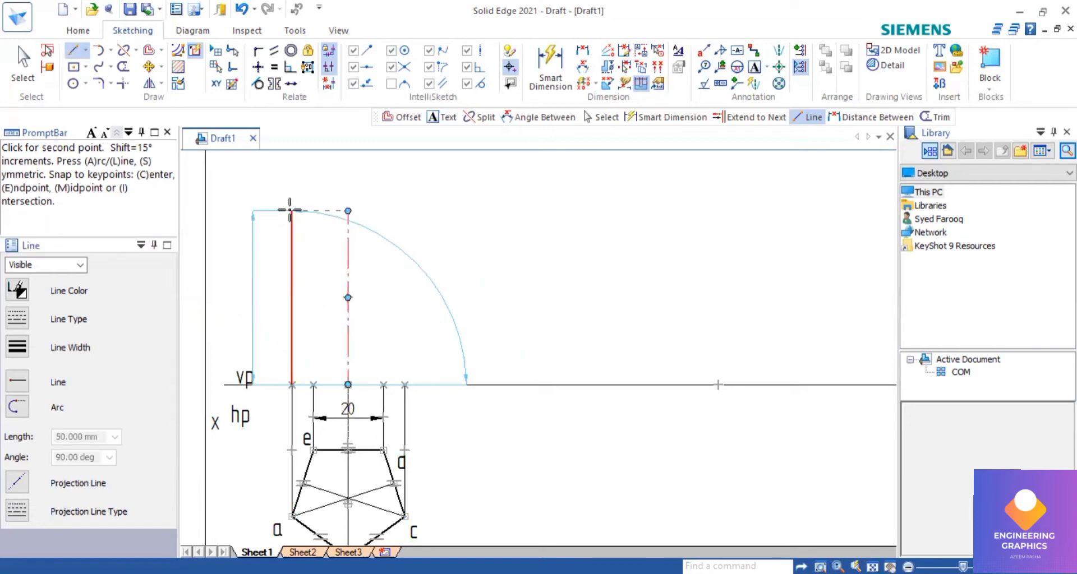
left_click(312, 384)
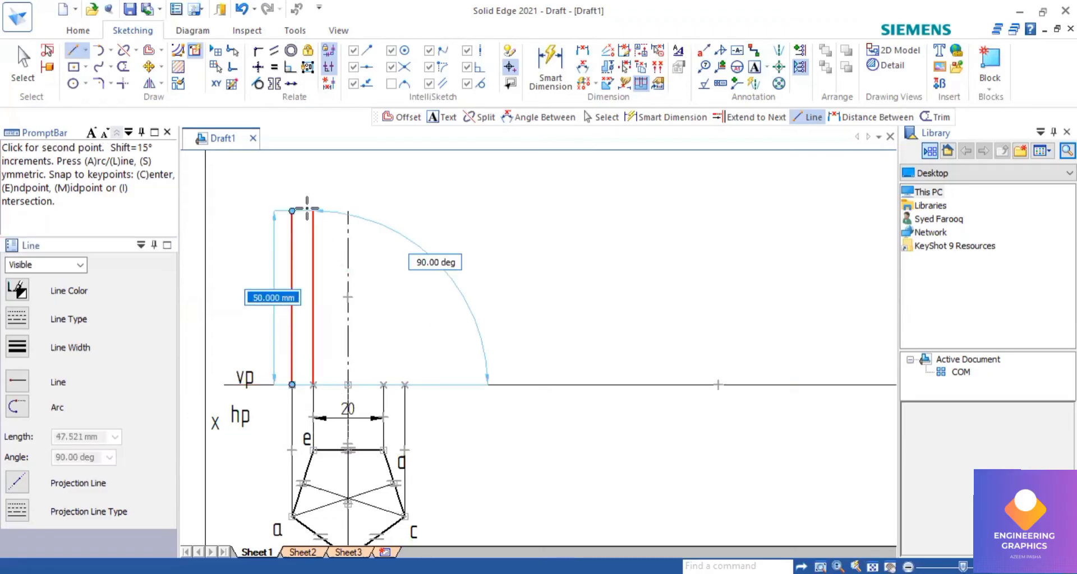
left_click(392, 287)
left_click(383, 385)
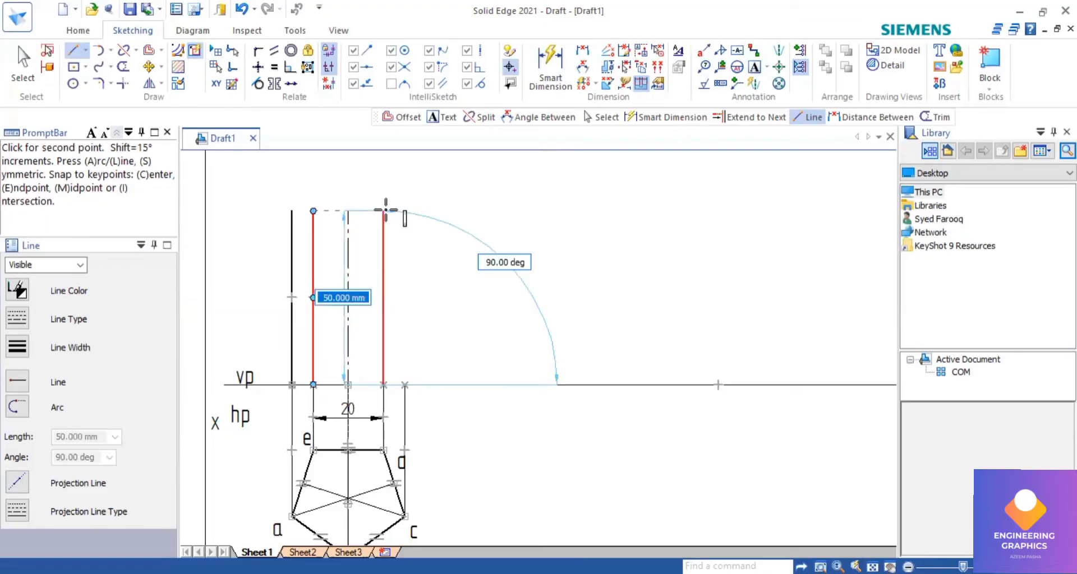
left_click(386, 210)
right_click(403, 295)
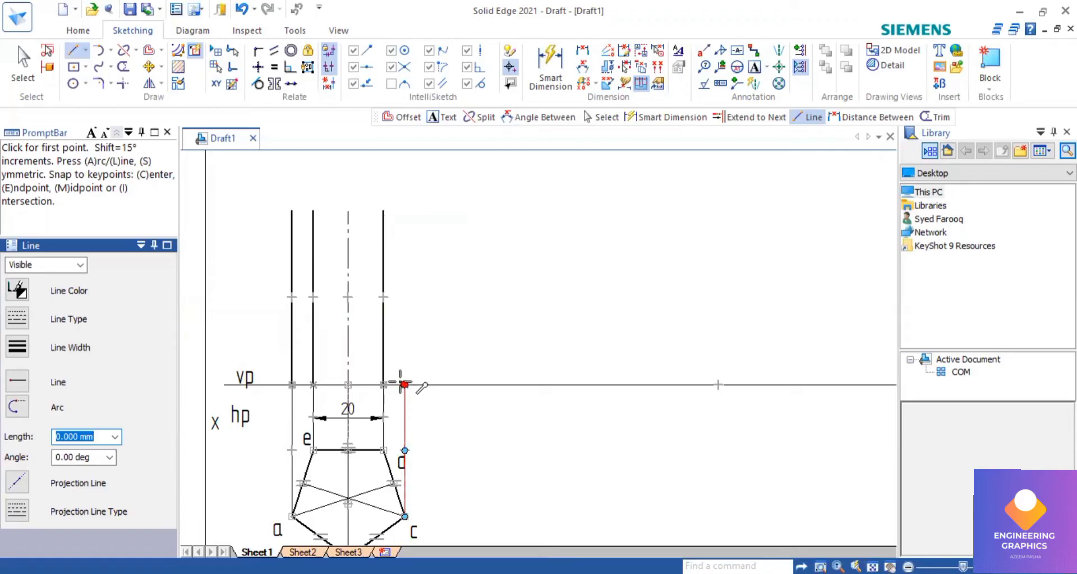
left_click(404, 384)
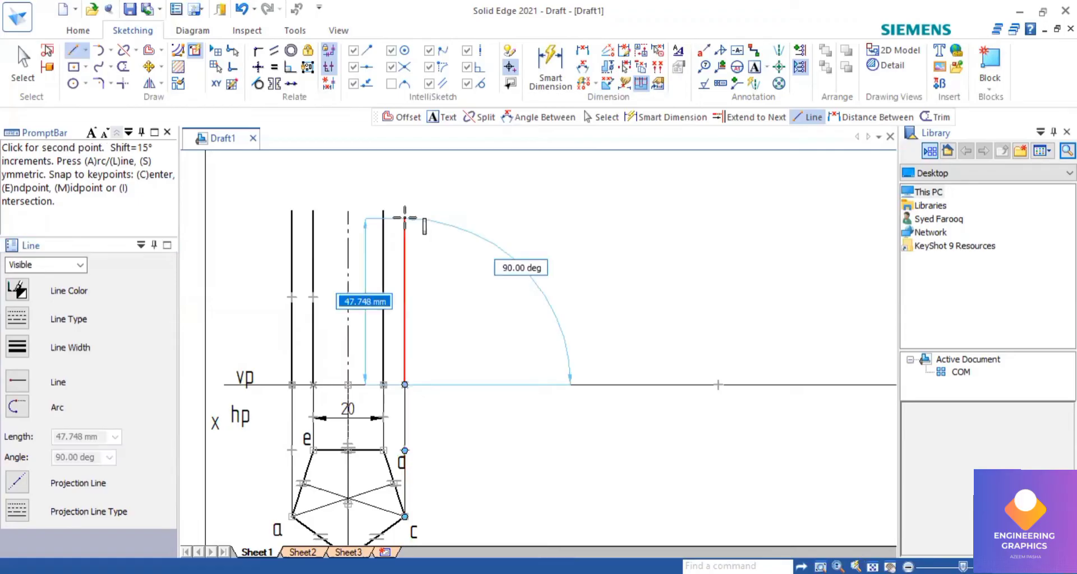
left_click(405, 212)
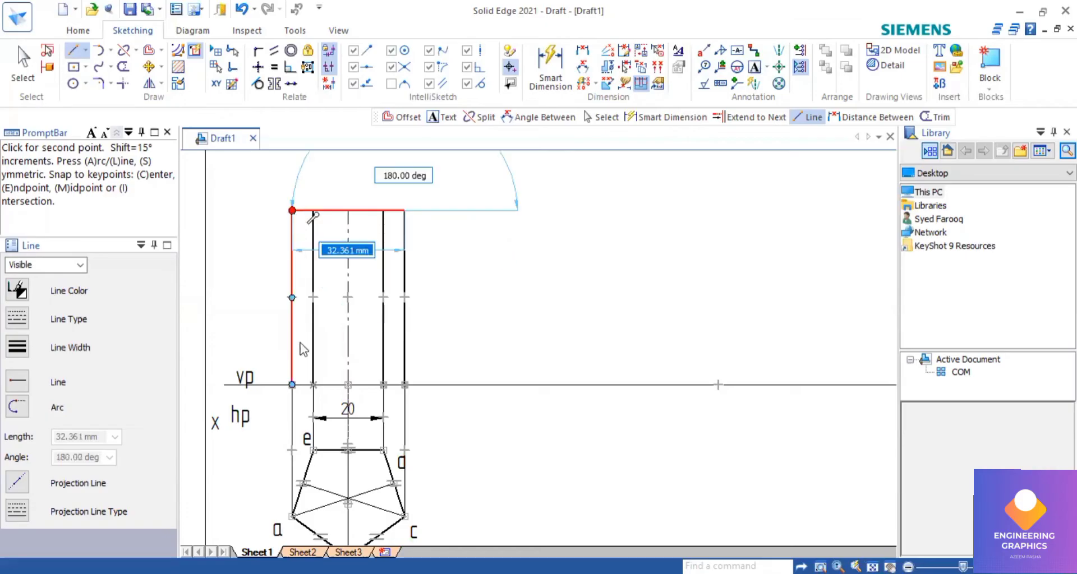
left_click(290, 390)
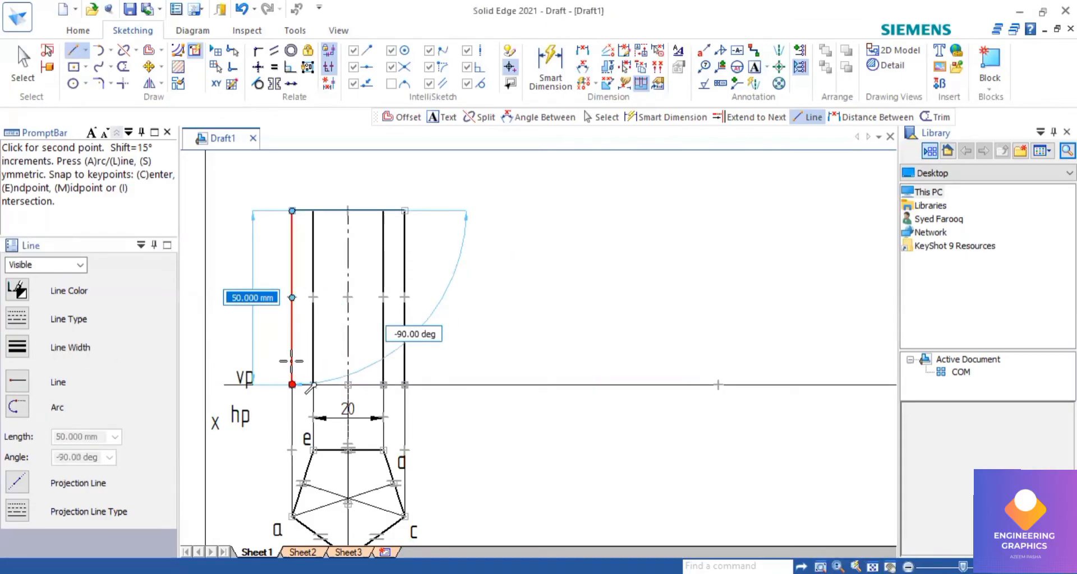
Cancel a stray slanted line and draw the base edge along the XY line between the outer projectors
right_click(278, 364)
left_click(292, 385)
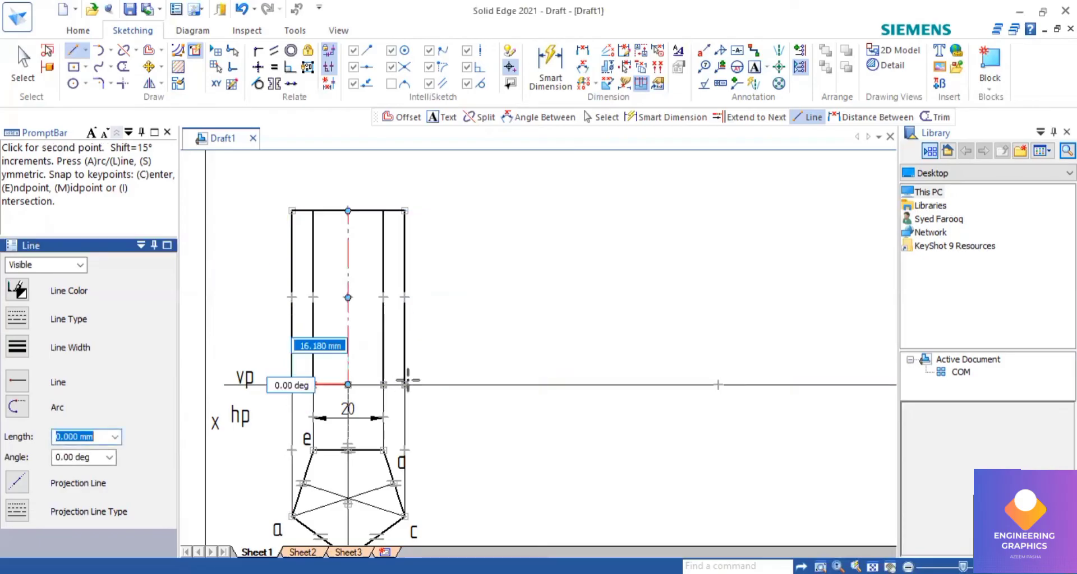
left_click(404, 384)
right_click(404, 384)
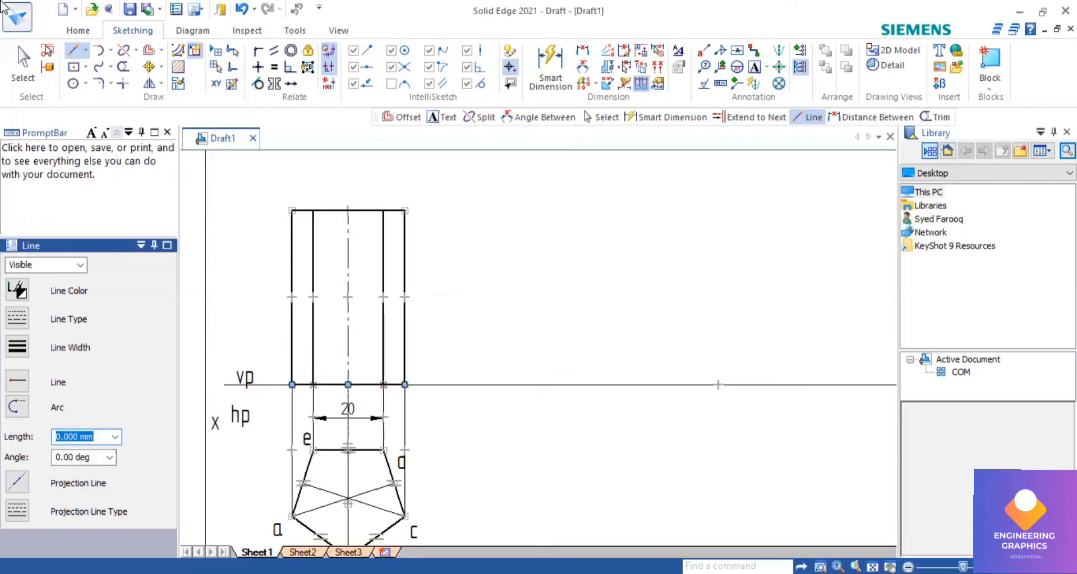
left_click(566, 74)
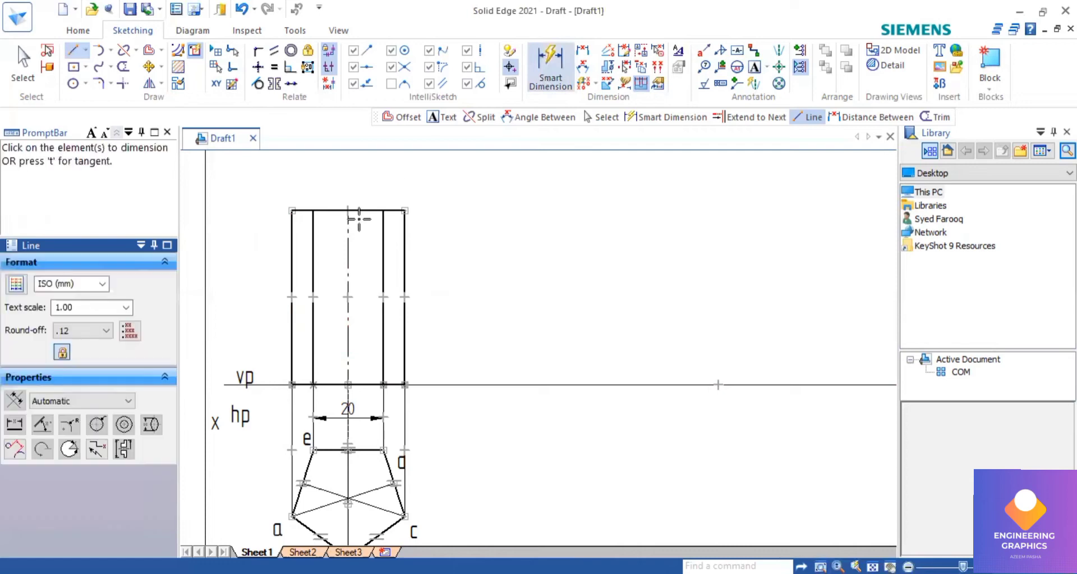
Add the 50 height dimension to the left vertical edge and label the left base corner a'
left_click(292, 272)
left_click(242, 275)
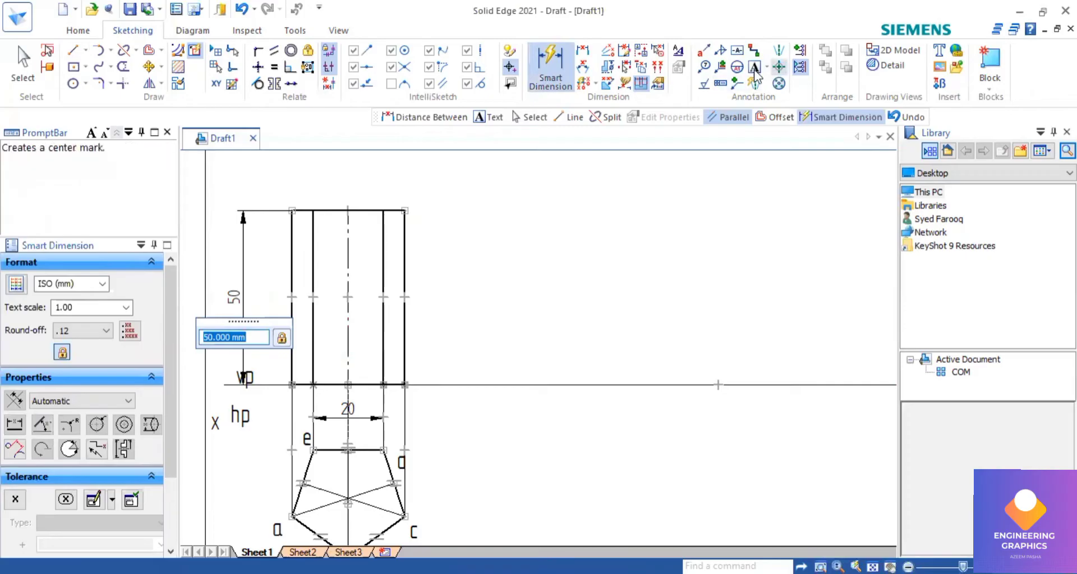
left_click(273, 359)
left_click(274, 359)
type("a'")
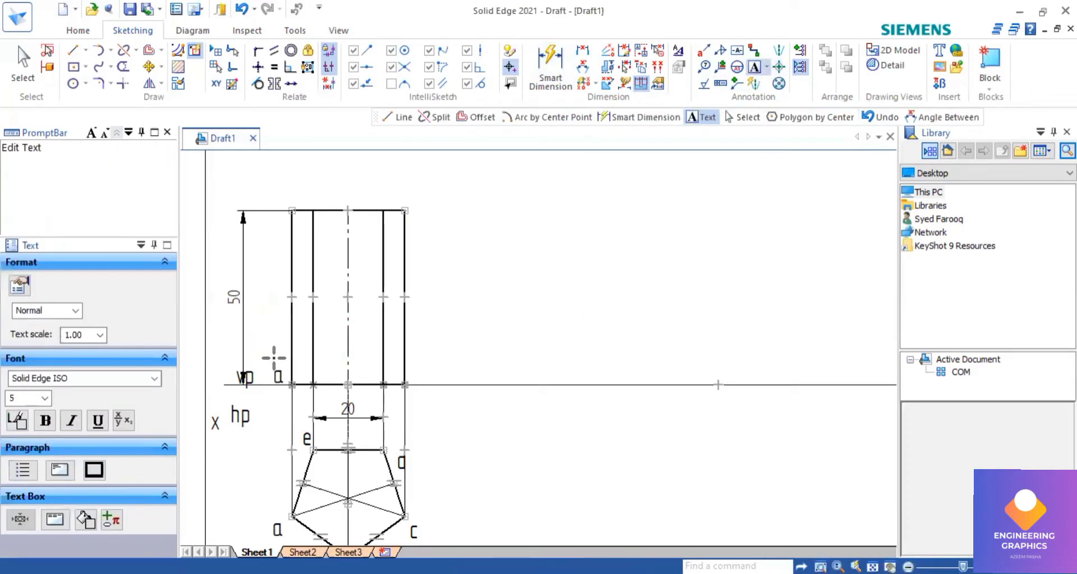
Label the remaining base points b', c', d' and e' along the XY line
left_click(359, 356)
type("b'")
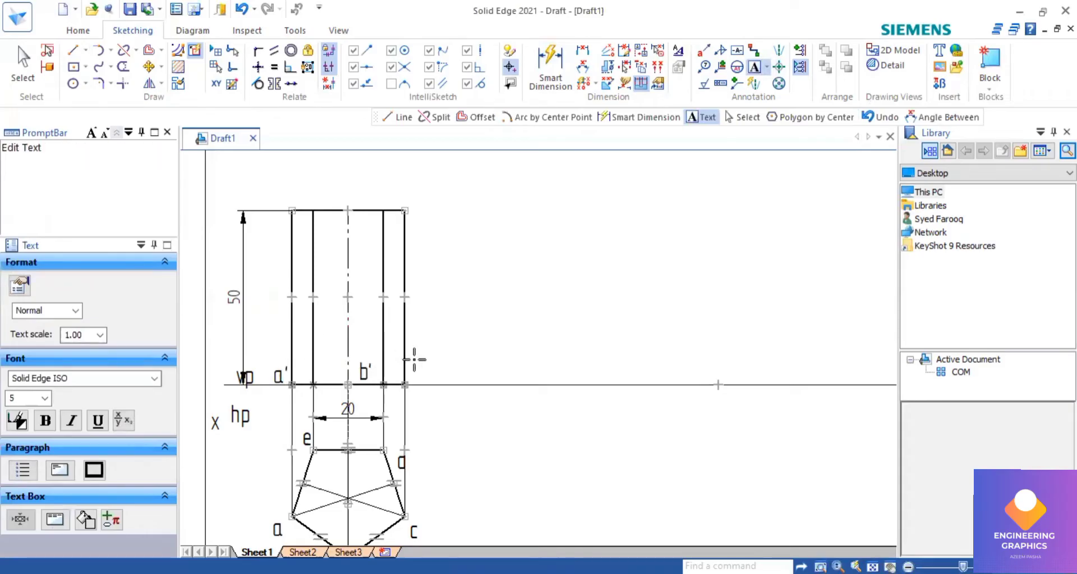
left_click(414, 359)
type("c'")
left_click(389, 363)
type("d'")
left_click(303, 359)
type("e'")
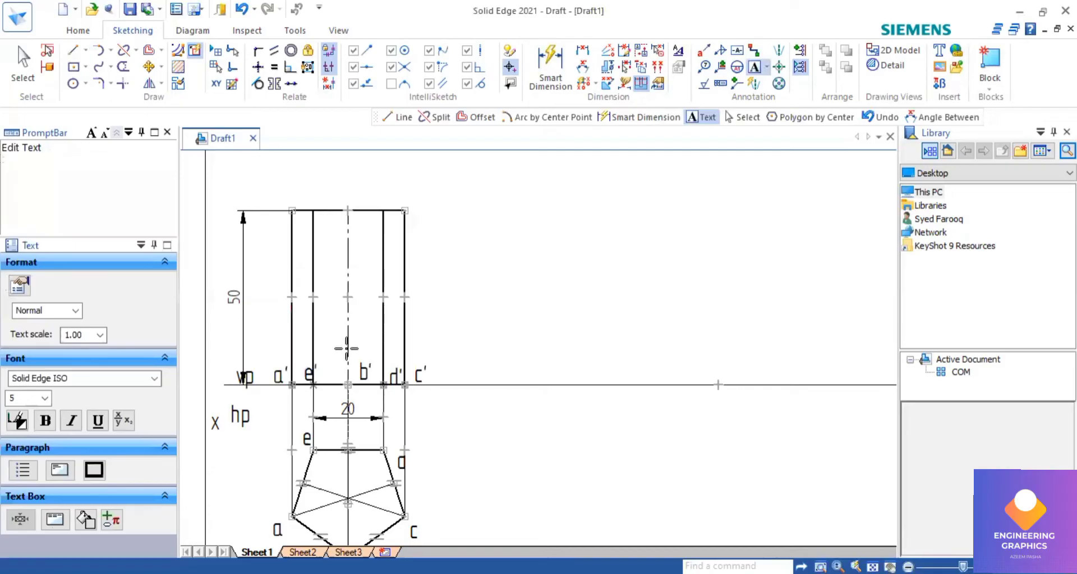
Choose a dash-dot line type and try an inclined line at -150° and length 50, then cancel it
left_click(78, 48)
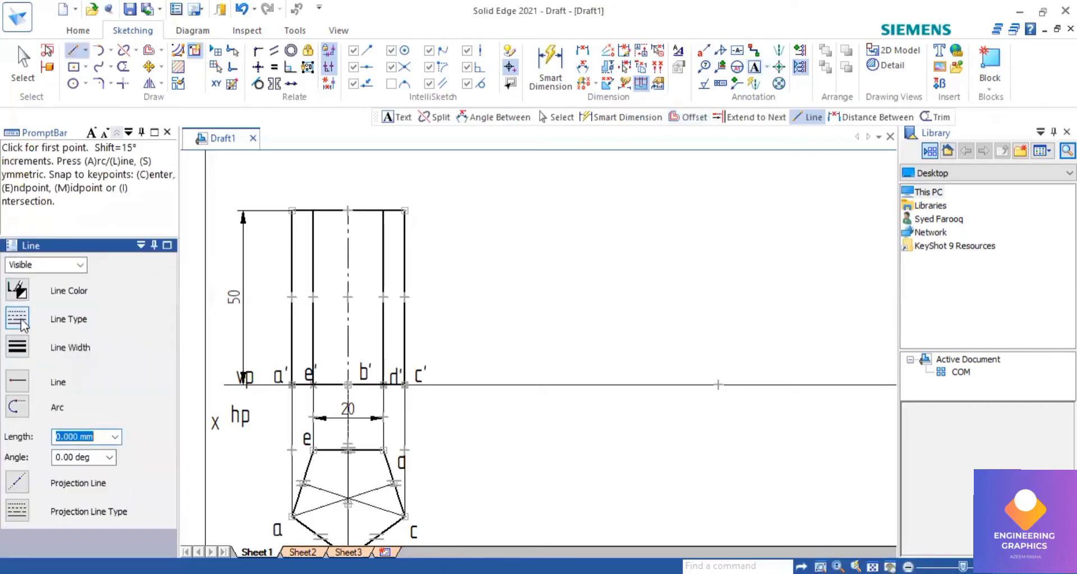
left_click(21, 319)
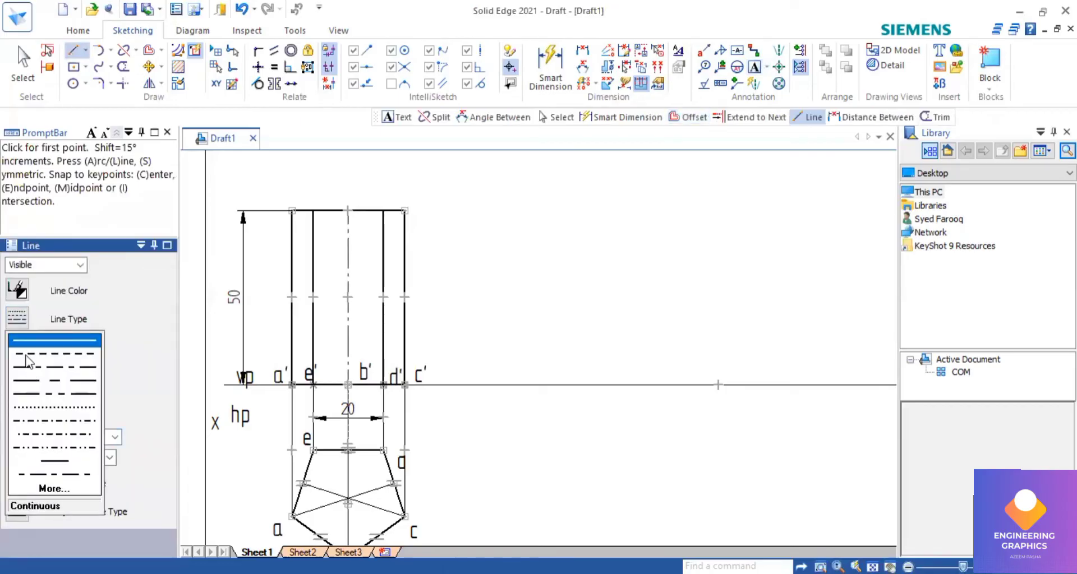
left_click(26, 355)
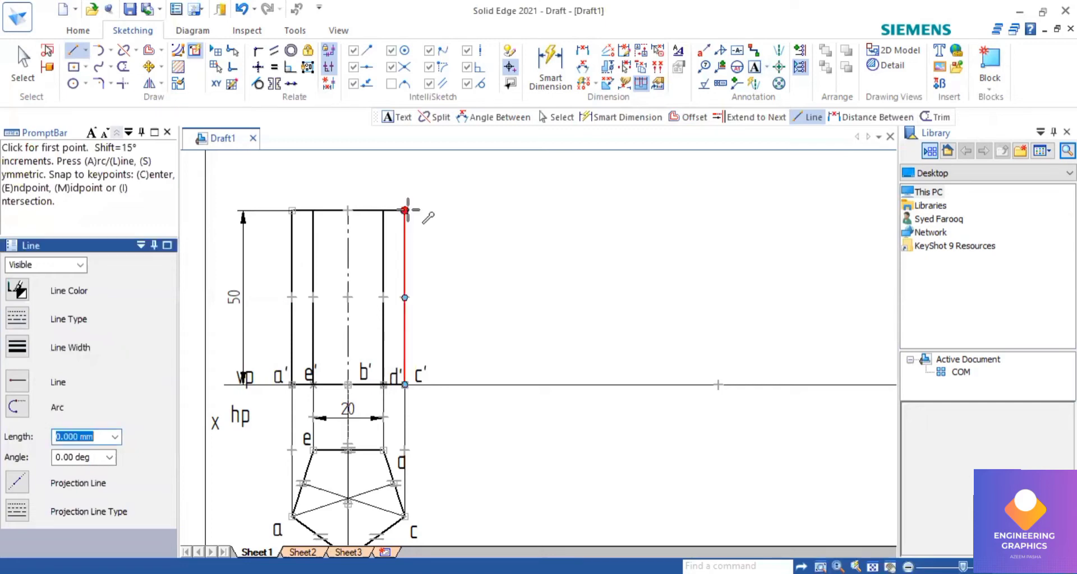
left_click(391, 226)
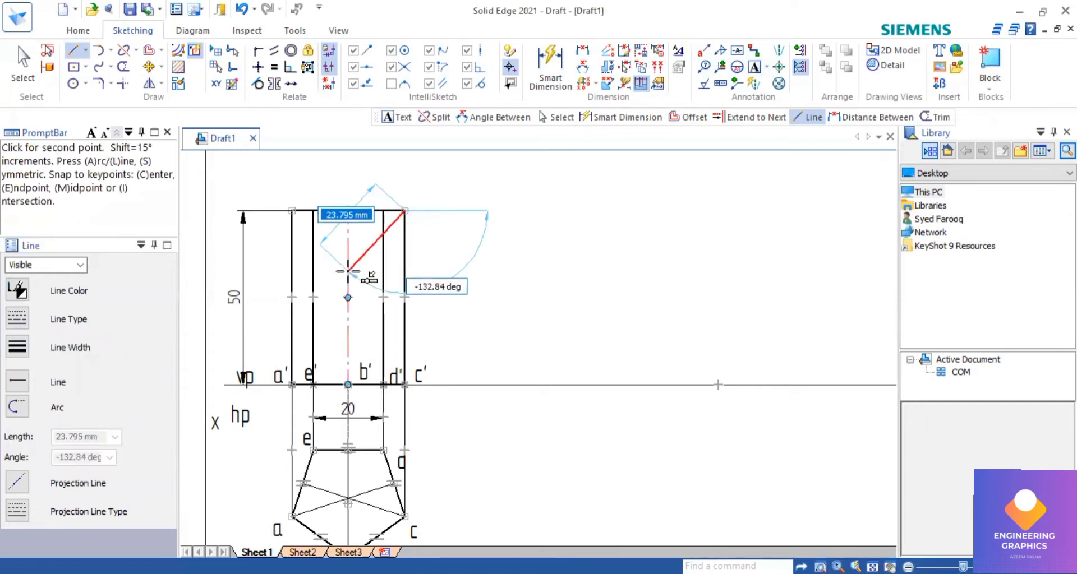
key("Tab")
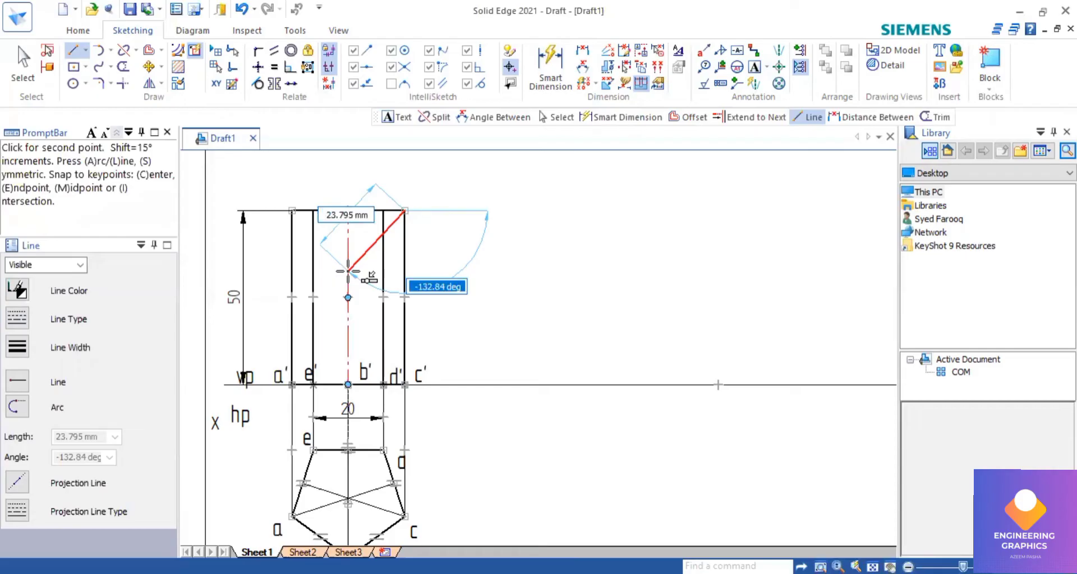
key("BackSpace")
type("-150")
key("Tab")
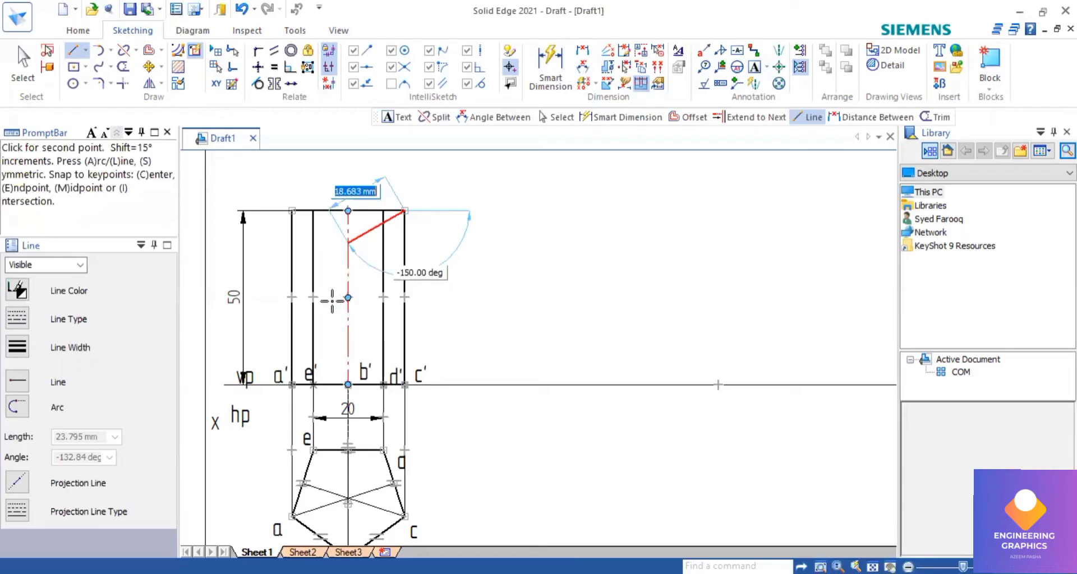
type("50")
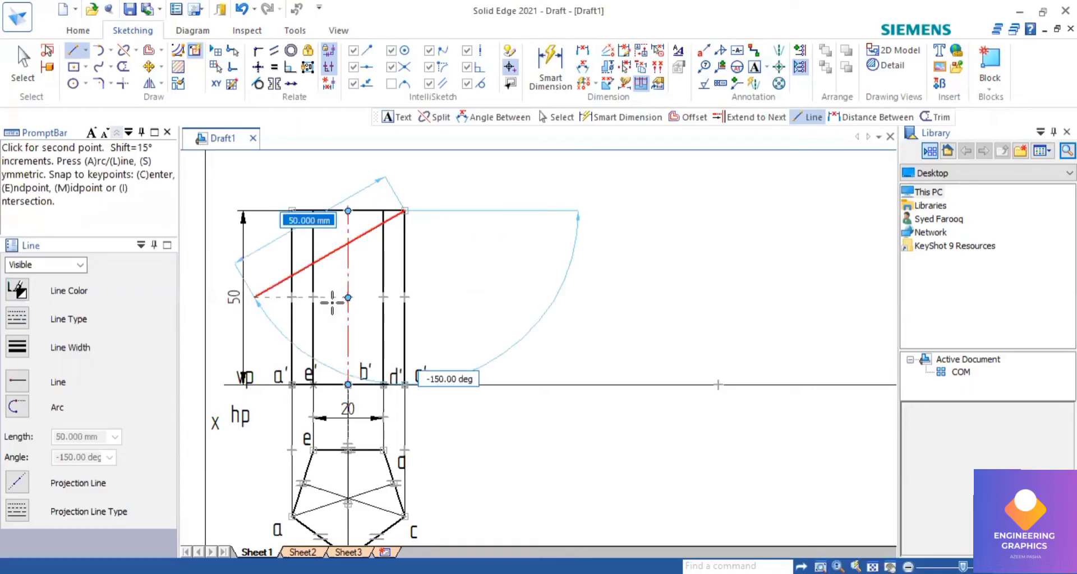
right_click(332, 303)
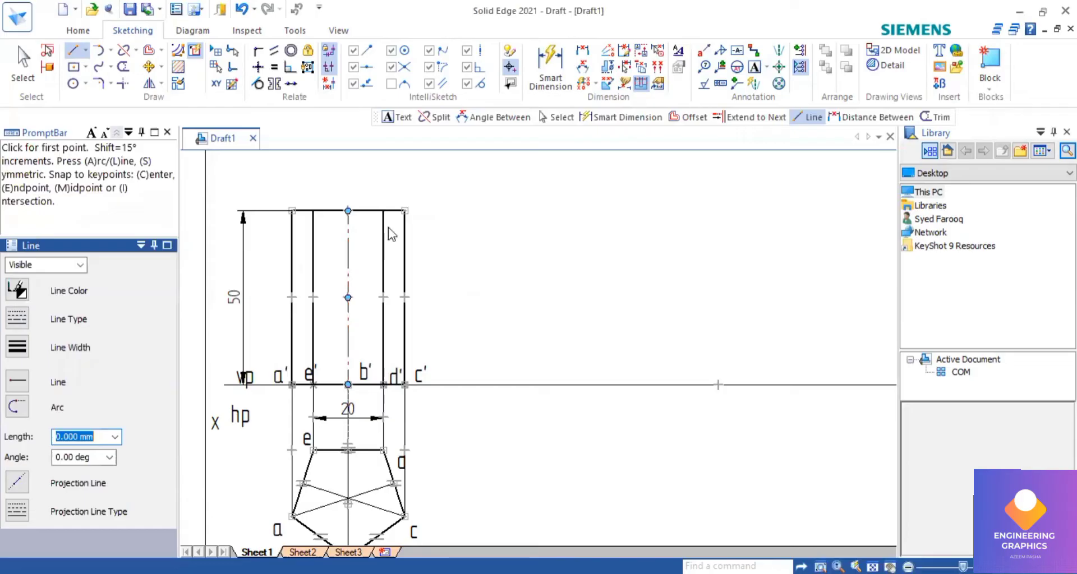
Recheck the problem PDF, then draw the dash-dot cutting line from above c' to below the XY line left of a'
key("alt+Tab")
scroll(388, 227, "up", 3)
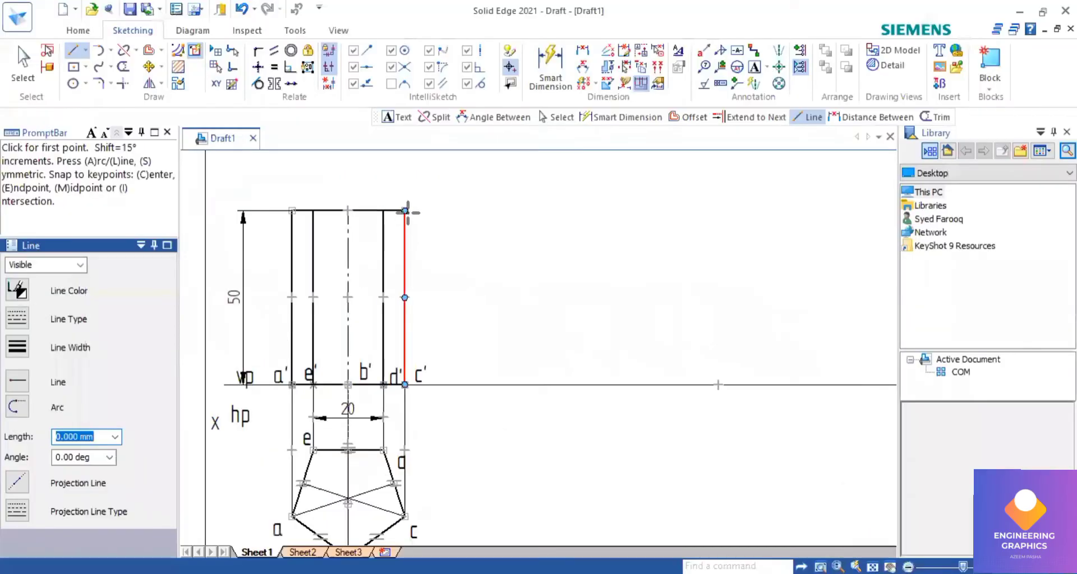
left_click(406, 211)
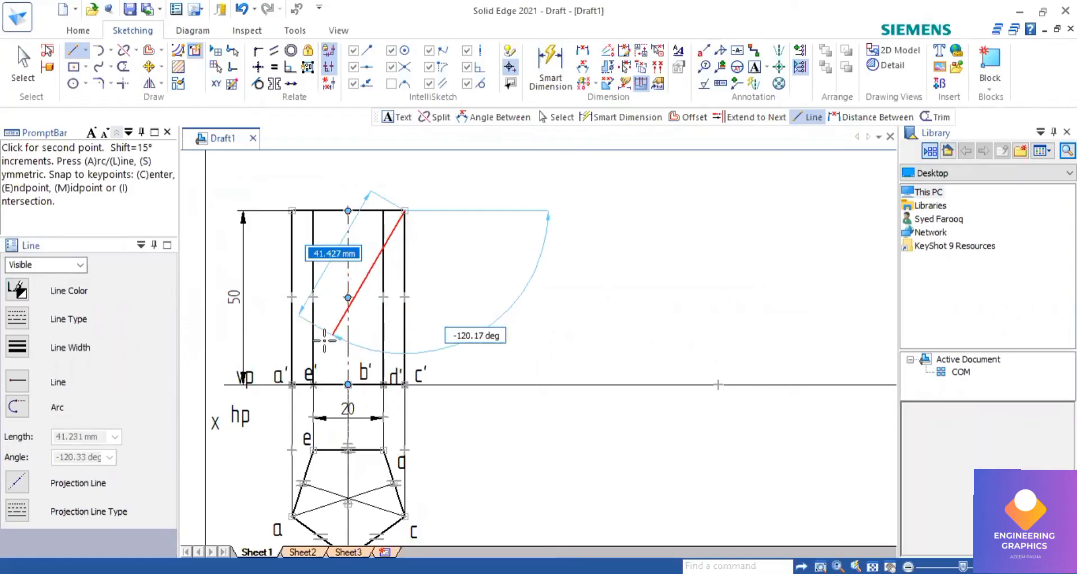
left_click(260, 397)
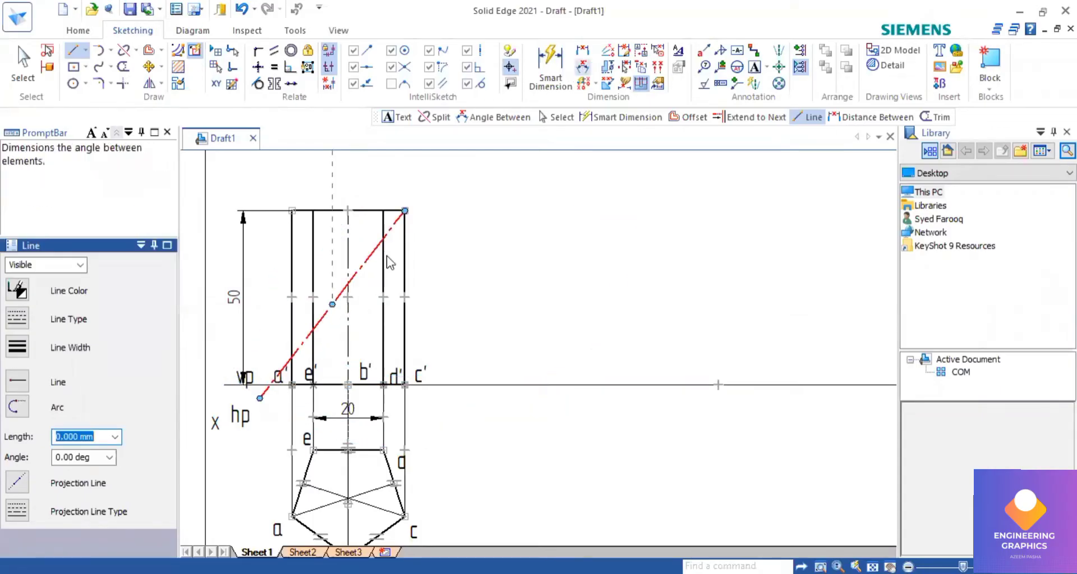
Dimension the angle between the vertical centre line and the cutting-plane line as 30°
left_click(346, 250)
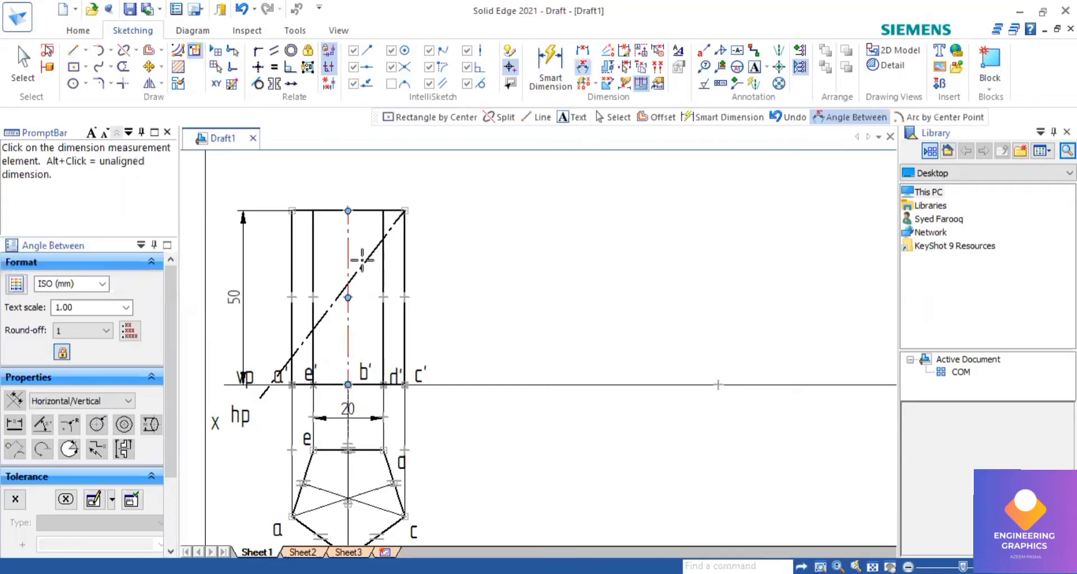
left_click(362, 254)
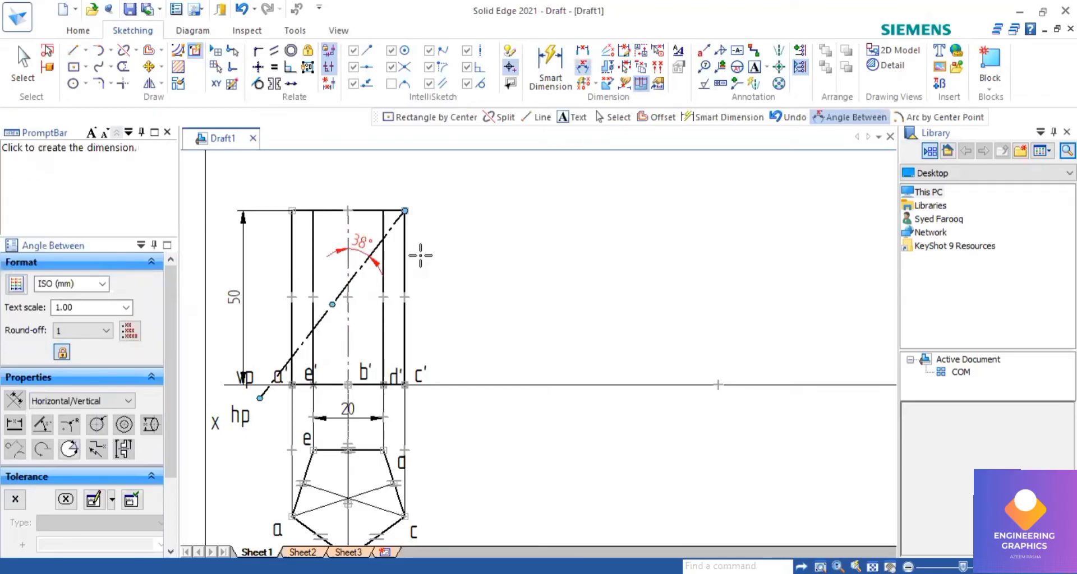
left_click(515, 251)
type("30")
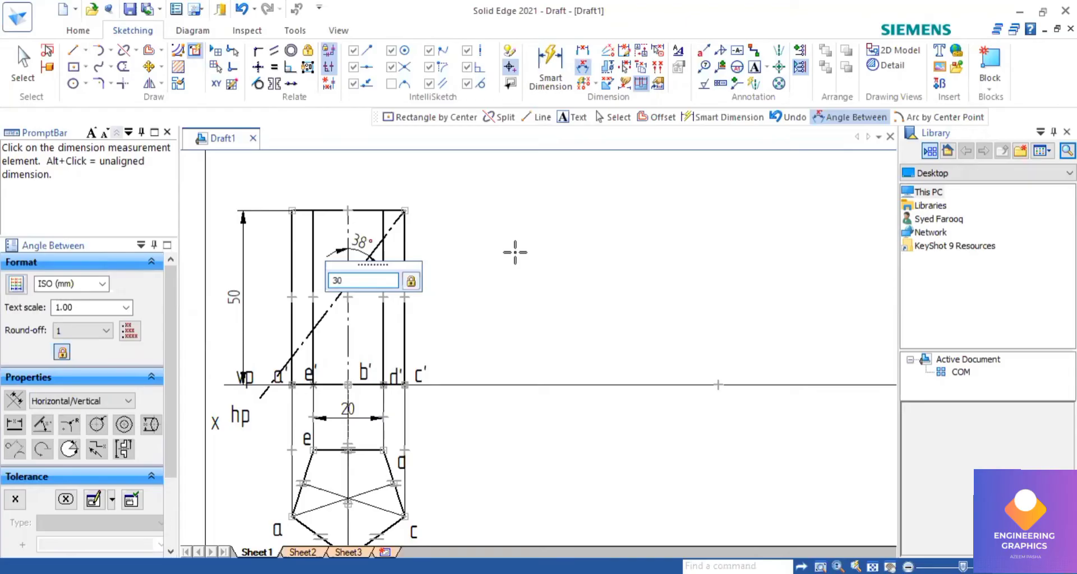
key("Return")
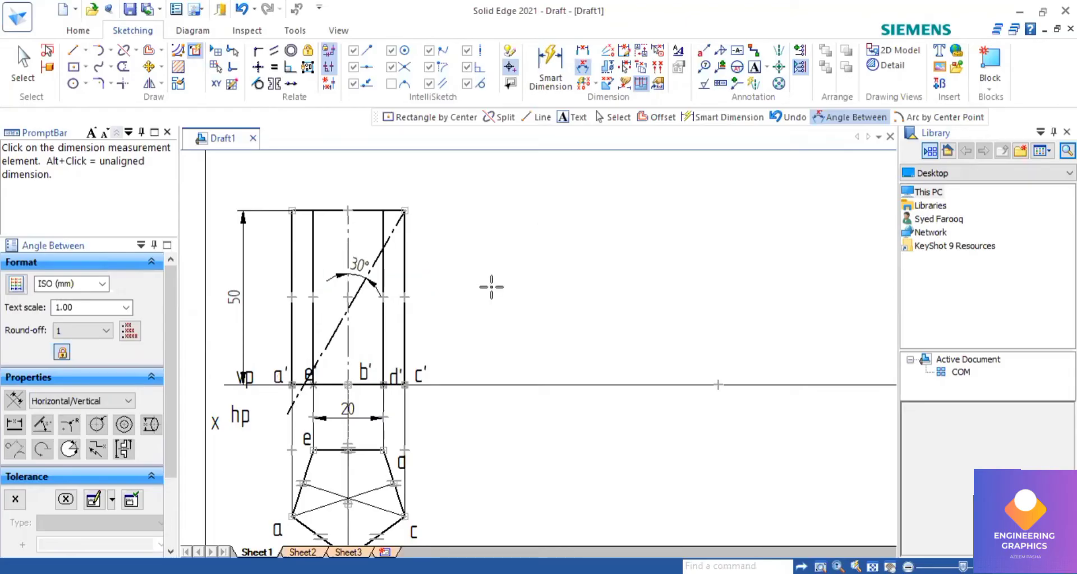
scroll(472, 292, "up", 1)
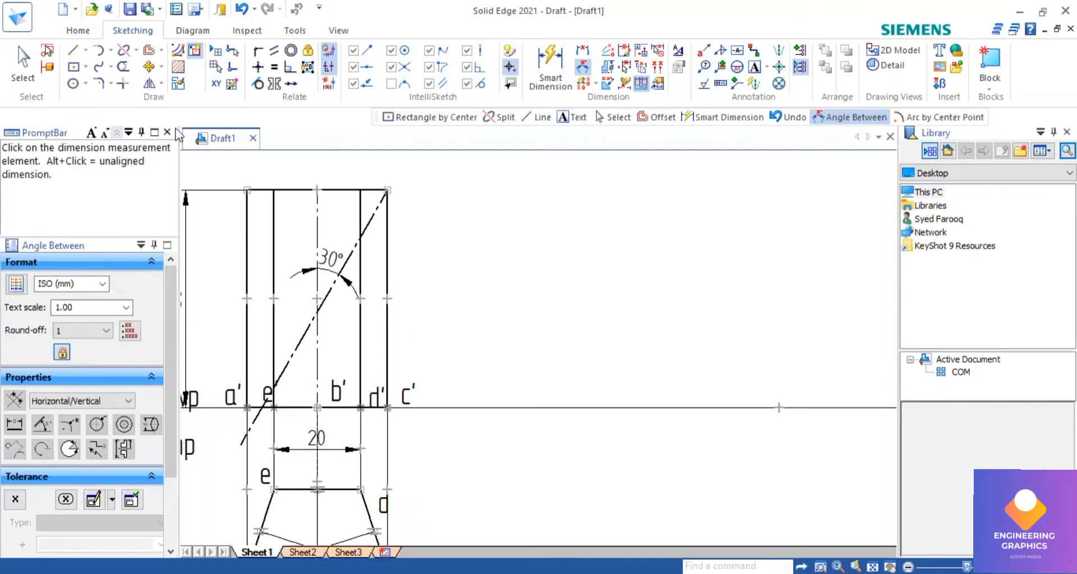
left_click(125, 51)
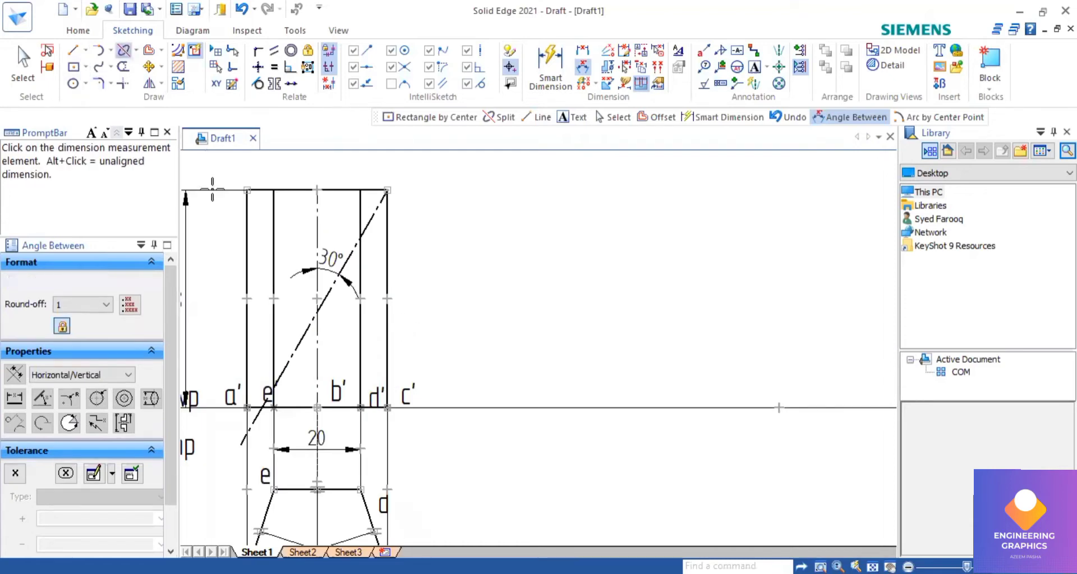
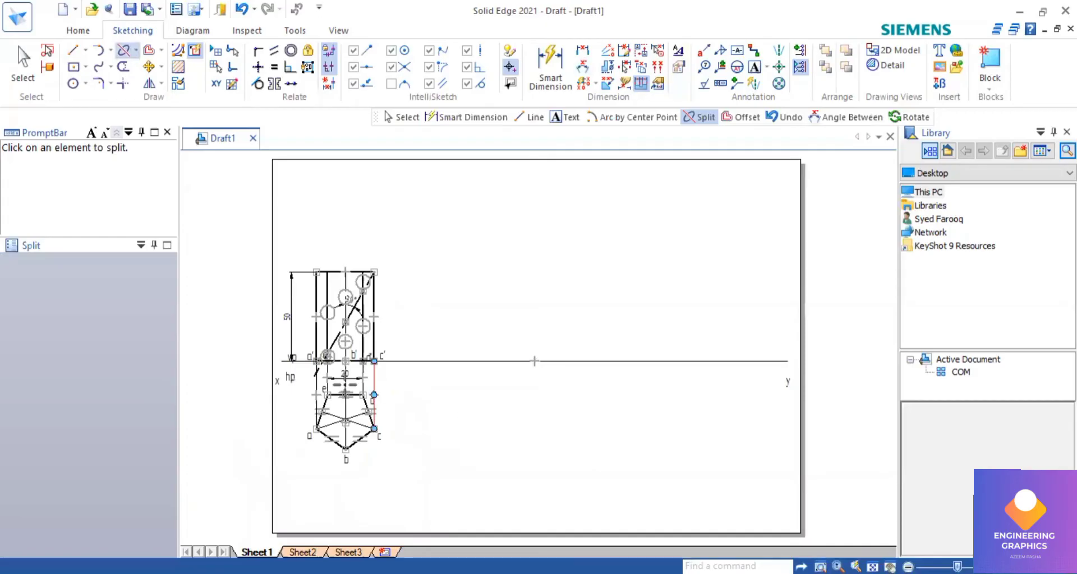
Compare the prism's front and top views with the reference problem PDF, then return to the drawing
scroll(305, 266, "down", 2)
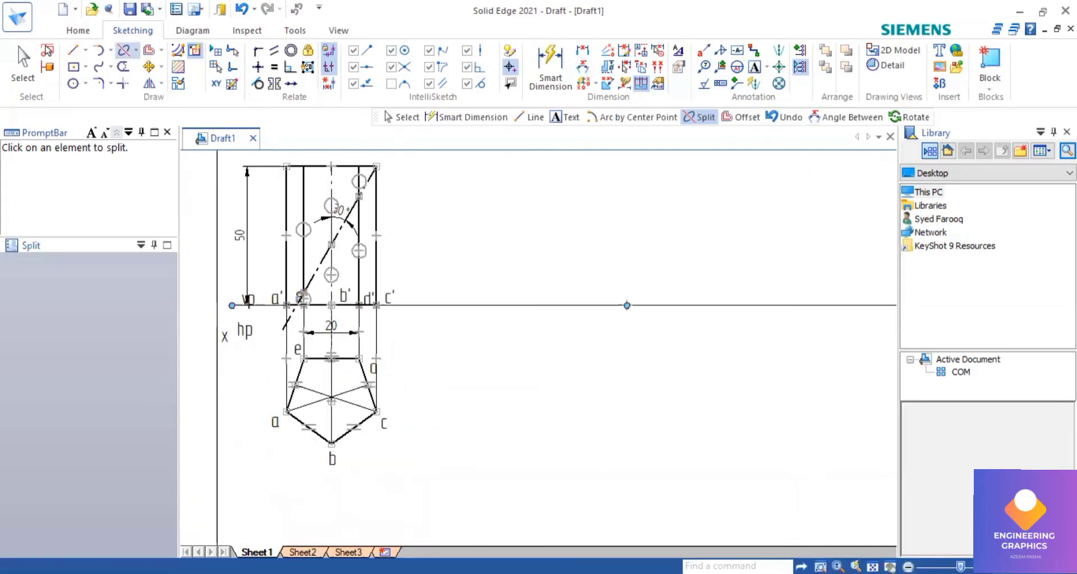
key("alt+Tab")
scroll(451, 403, "down", 1)
scroll(452, 403, "up", 1)
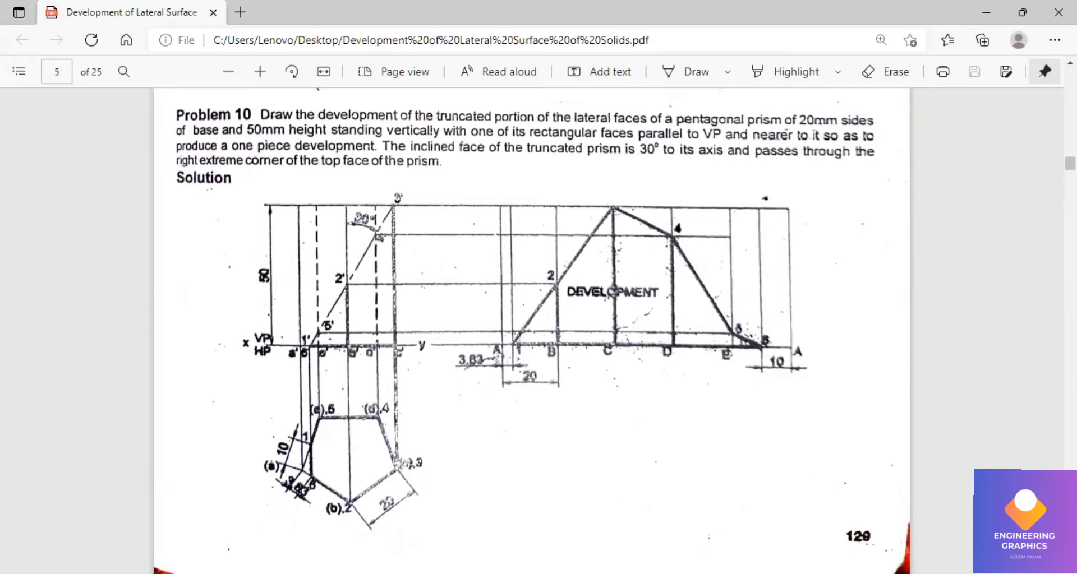
key("alt+Tab")
scroll(315, 276, "up", 2)
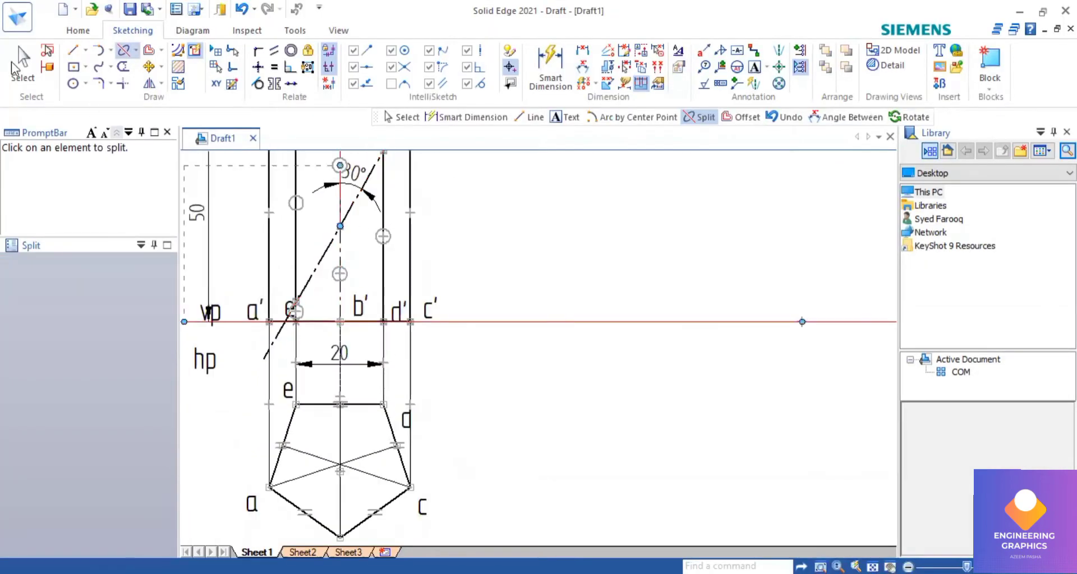
Thin the left vertical edge and the next vertical line above the cut to 0.13 mm
key("Escape")
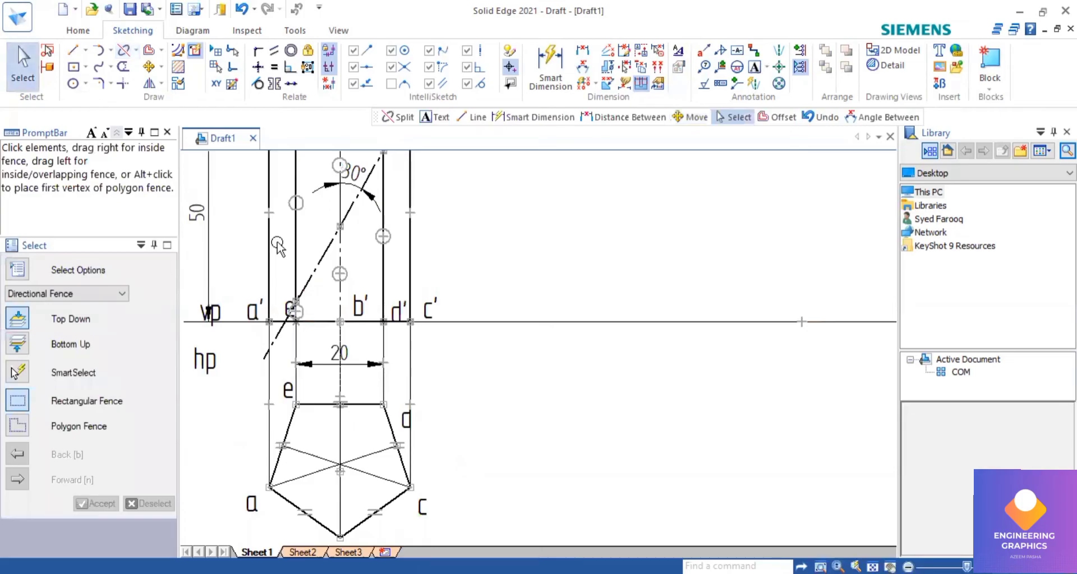
left_click(268, 247)
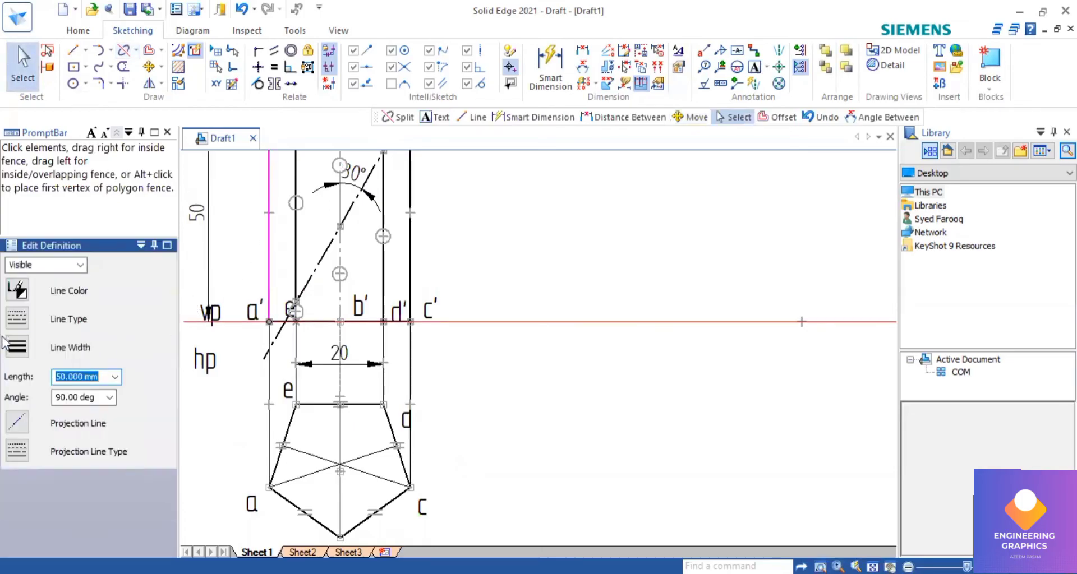
left_click(17, 347)
left_click(29, 371)
scroll(442, 268, "down", 2)
left_click(350, 192)
left_click(26, 346)
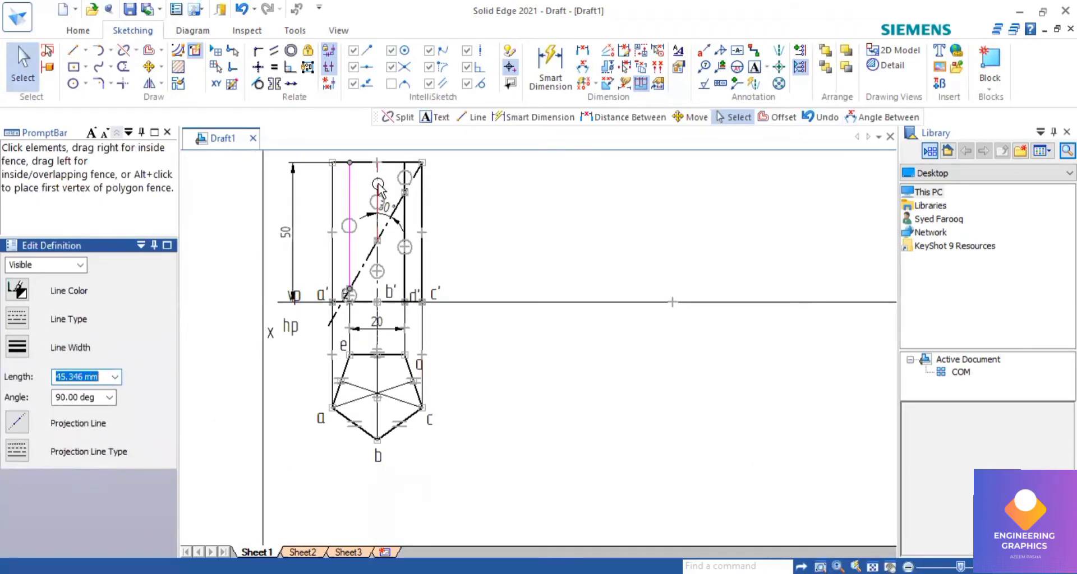
scroll(409, 179, "up", 5)
Set the short segment above the cutting line and the front view's top edge to 0.13 mm
left_click(403, 173)
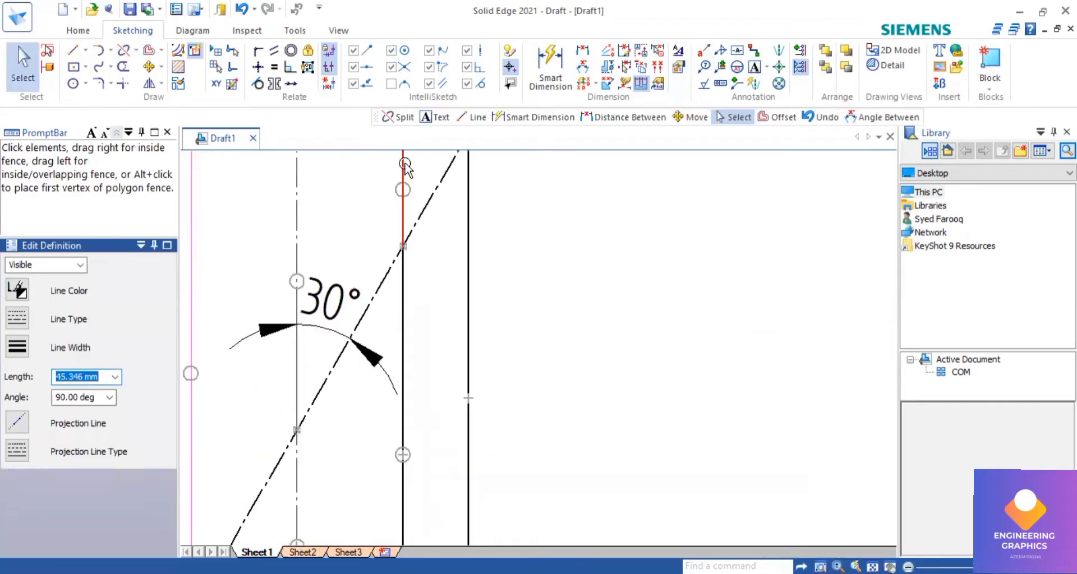
left_click(17, 347)
left_click(32, 368)
scroll(313, 270, "down", 3)
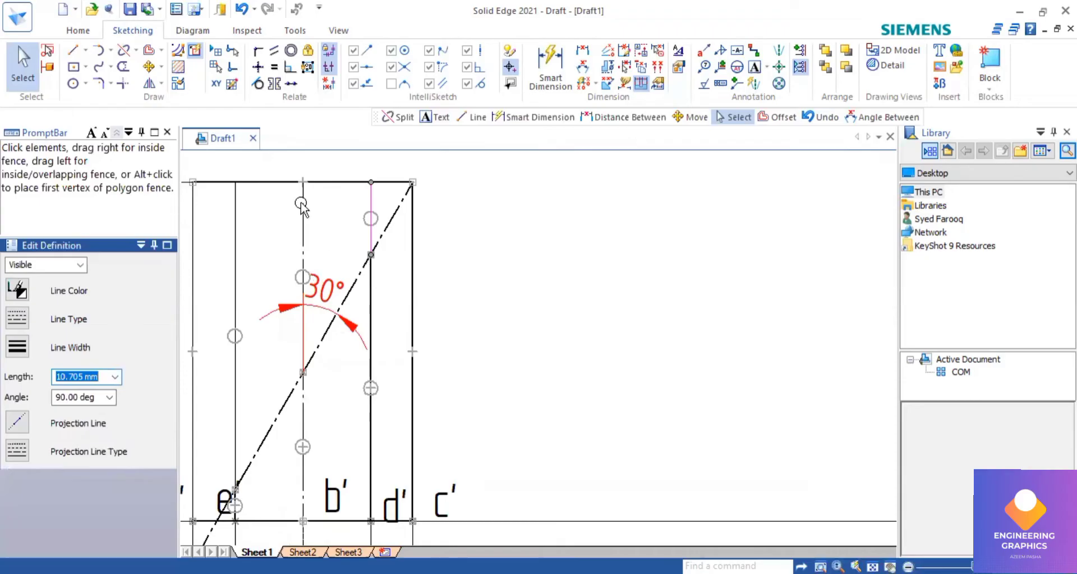
left_click(271, 181)
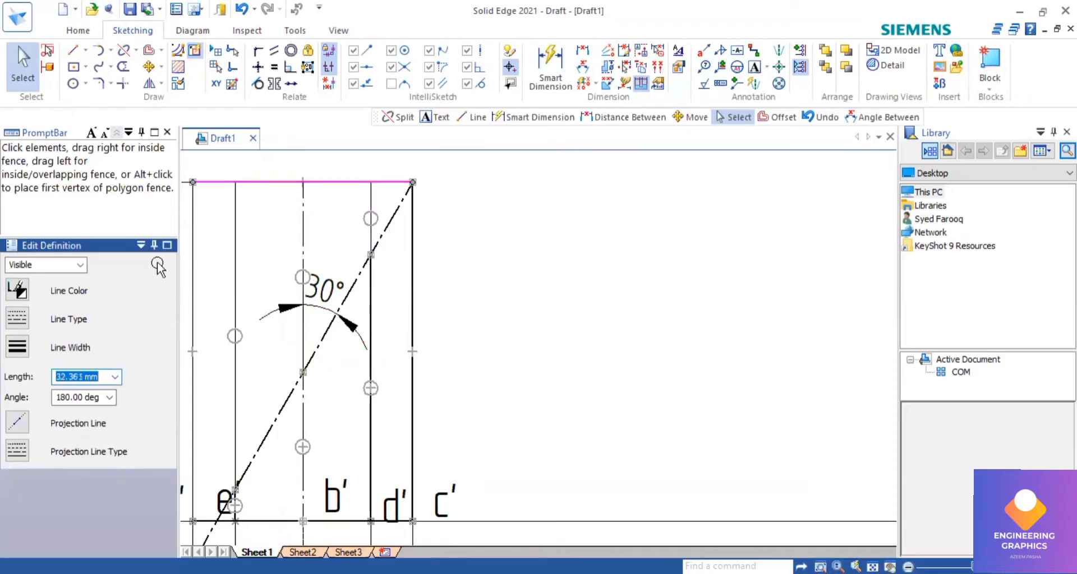
left_click(18, 345)
left_click(29, 368)
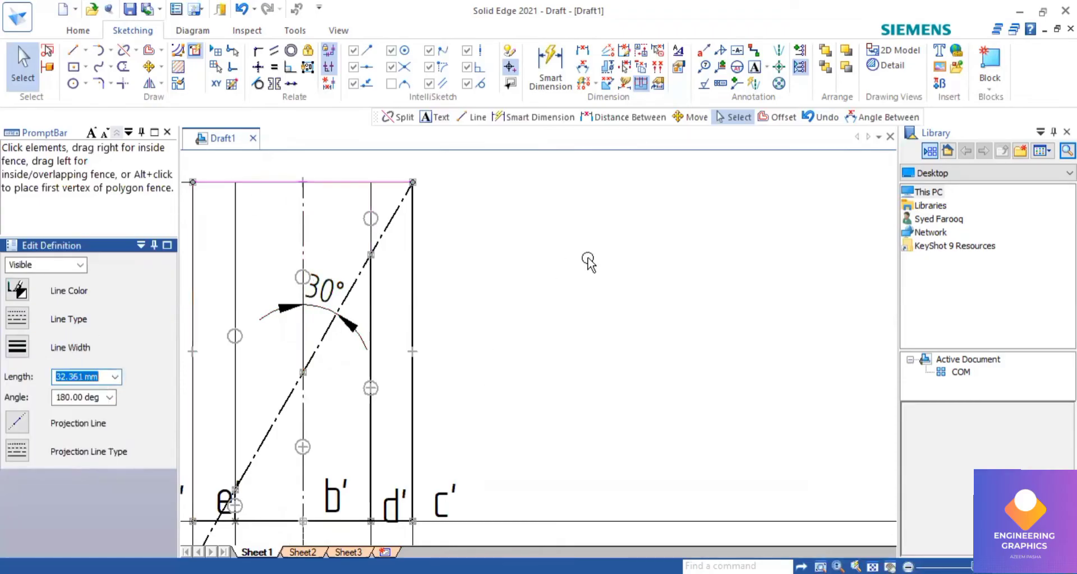
left_click(872, 566)
scroll(329, 347, "up", 2)
scroll(330, 352, "up", 2)
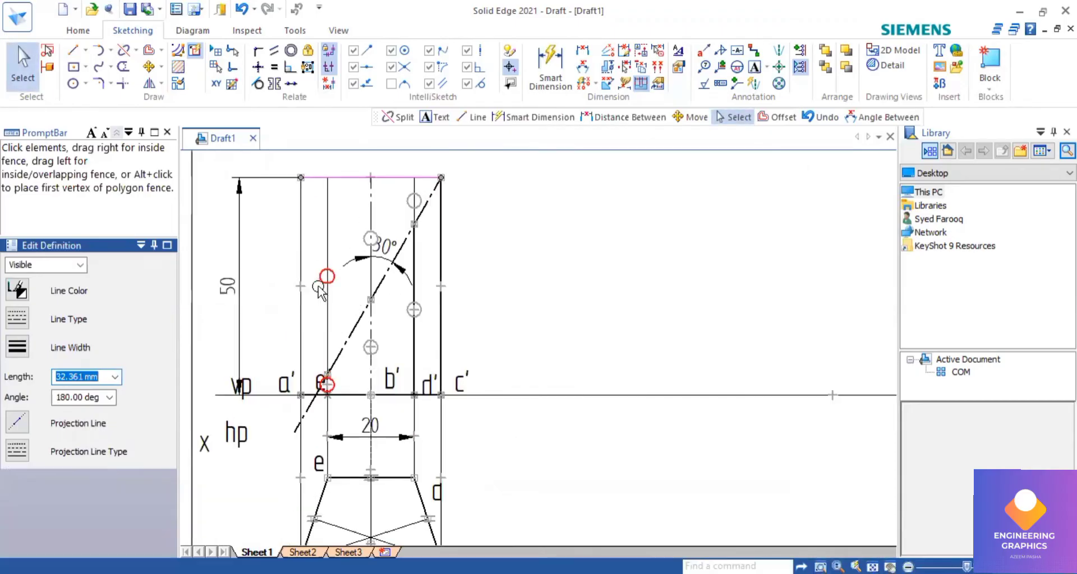
left_click(755, 68)
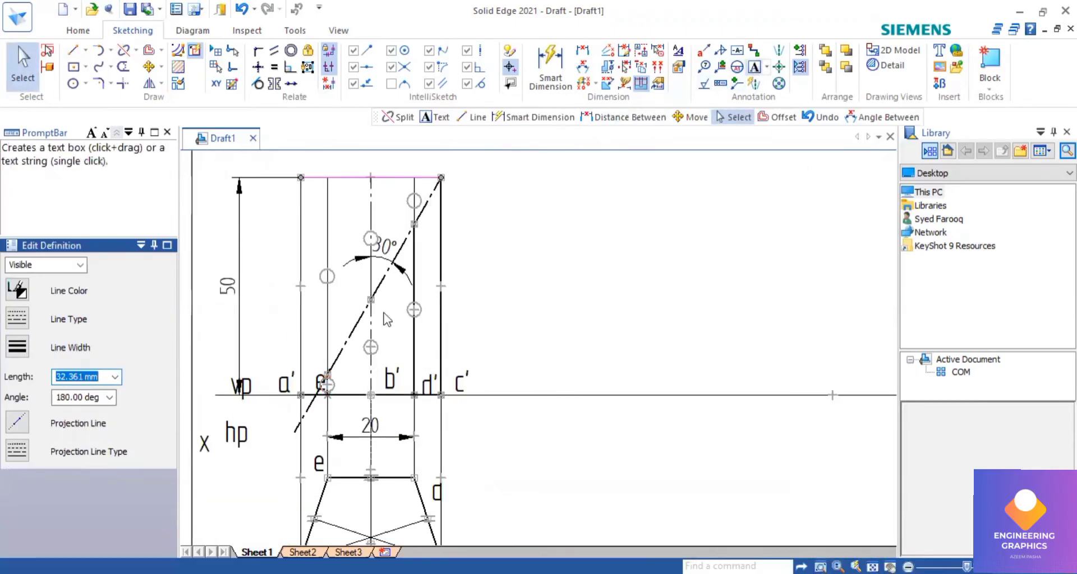
Label cut point '1' and draw a vertical projector from it down past the top view
left_click(307, 356)
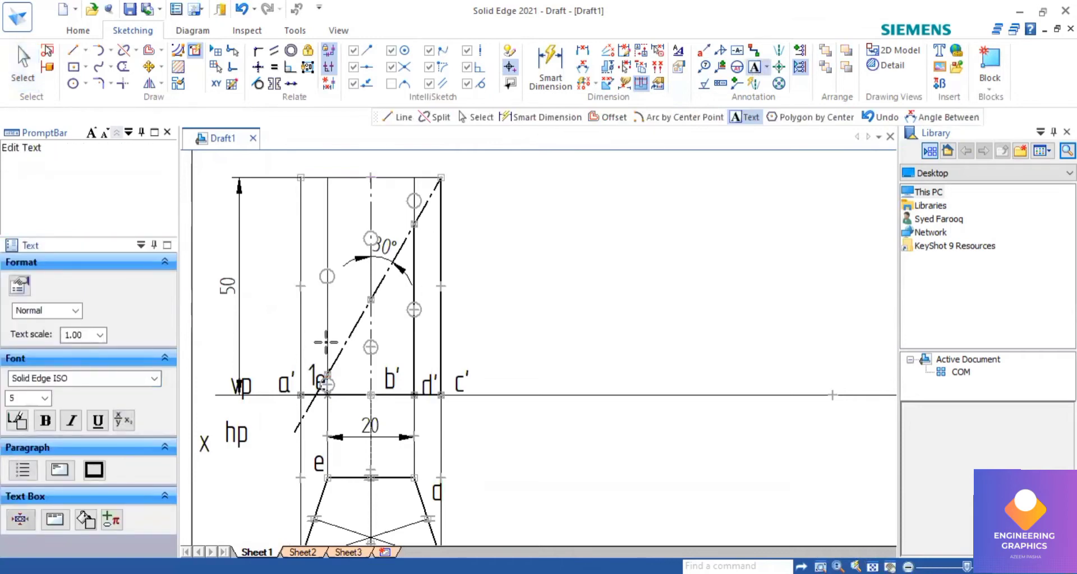
left_click(78, 51)
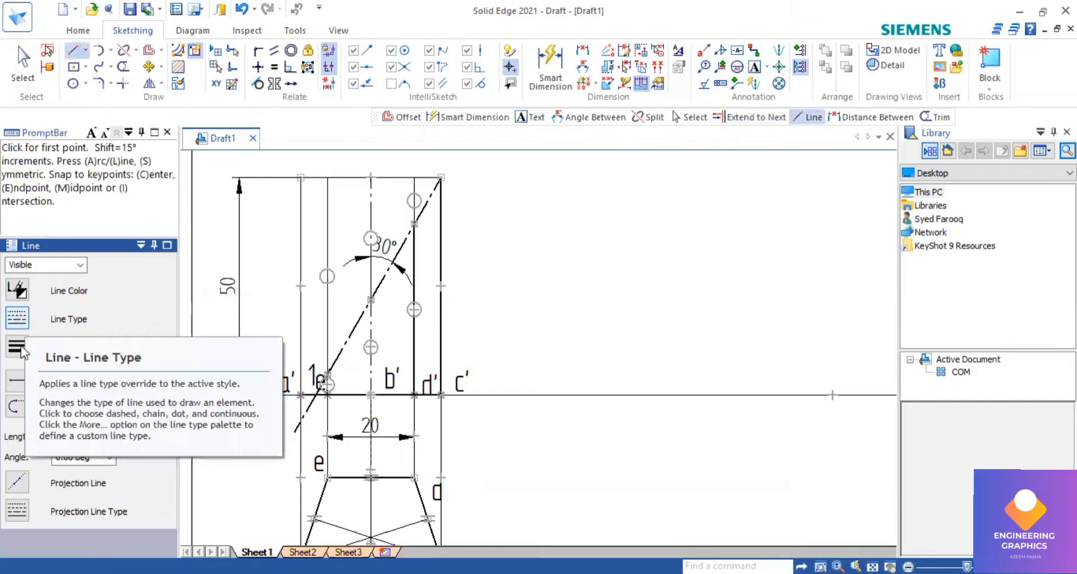
left_click(18, 347)
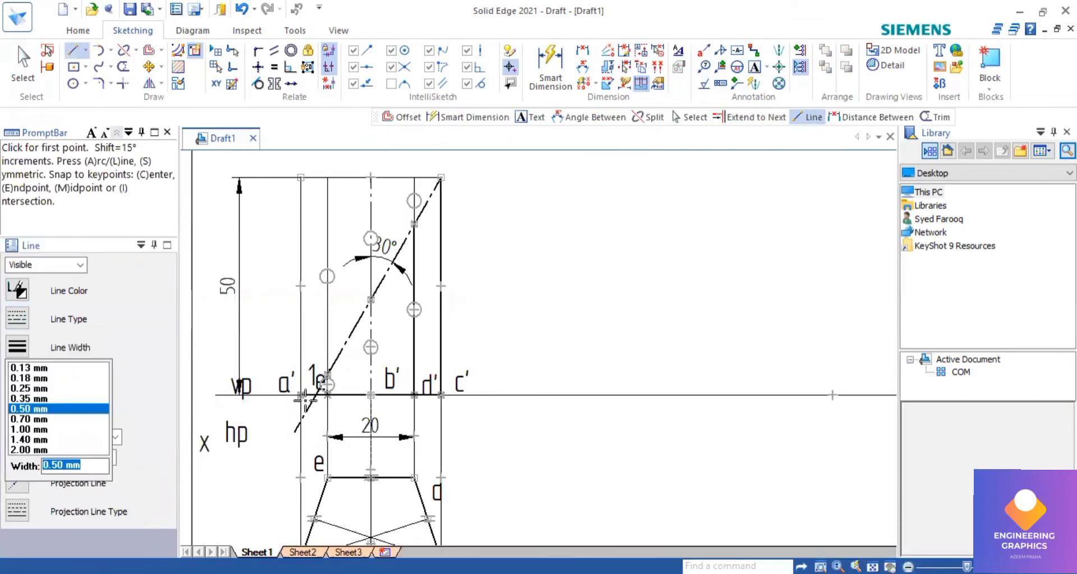
scroll(328, 395, "up", 5)
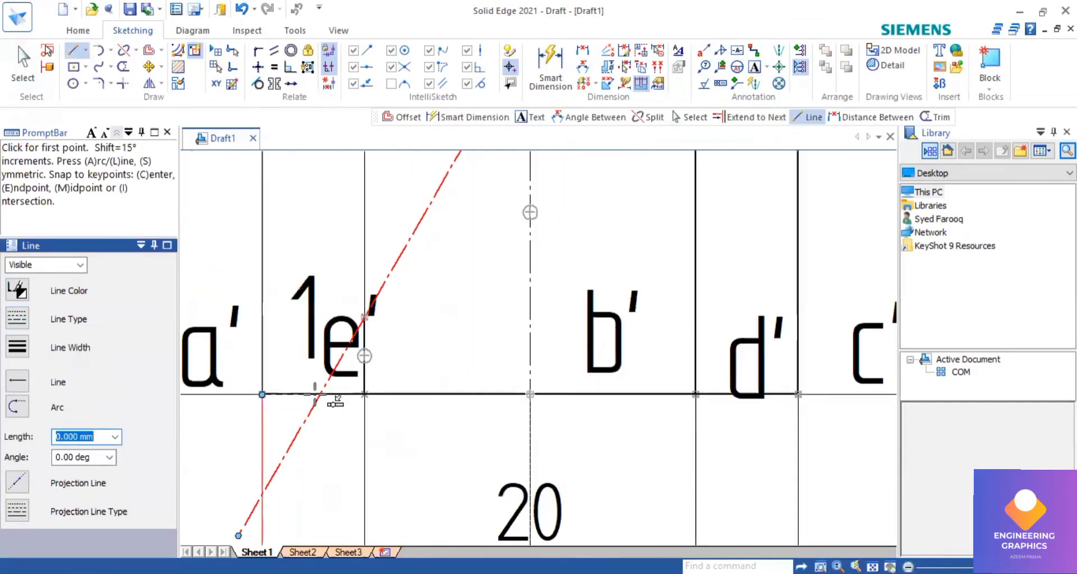
scroll(314, 394, "up", 2)
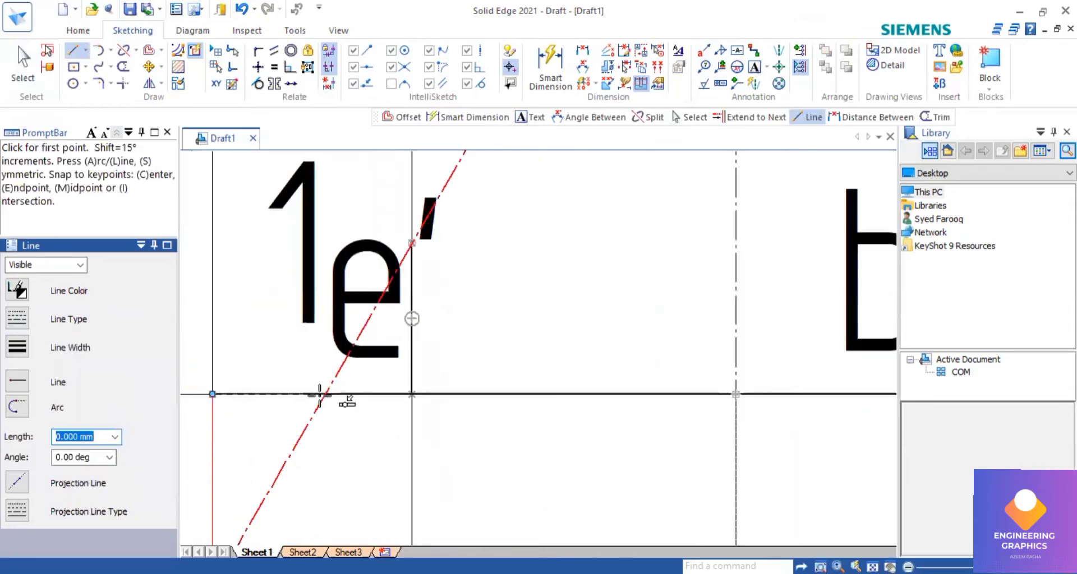
left_click(327, 394)
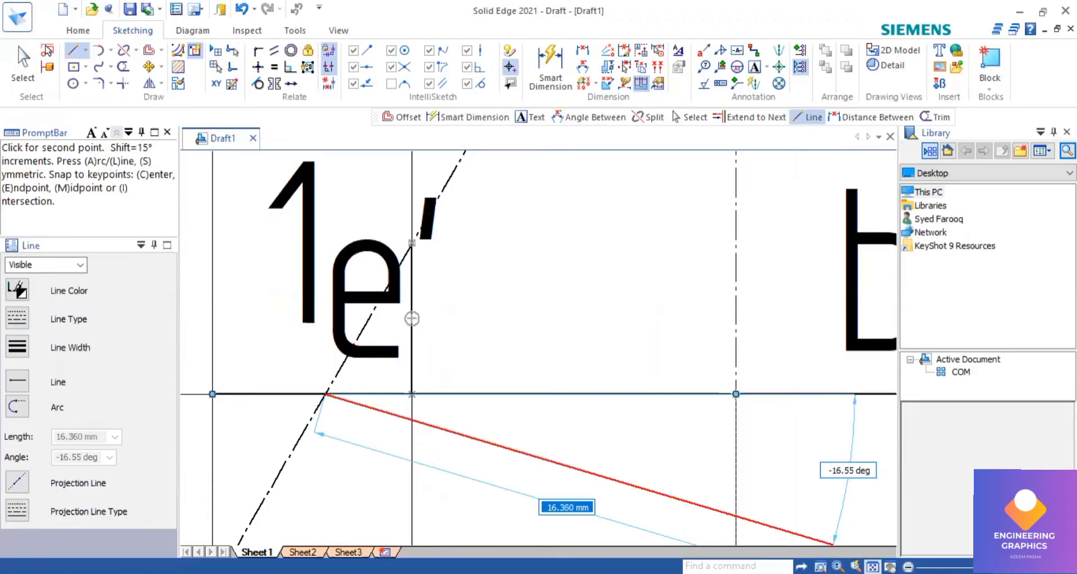
scroll(411, 319, "down", 3)
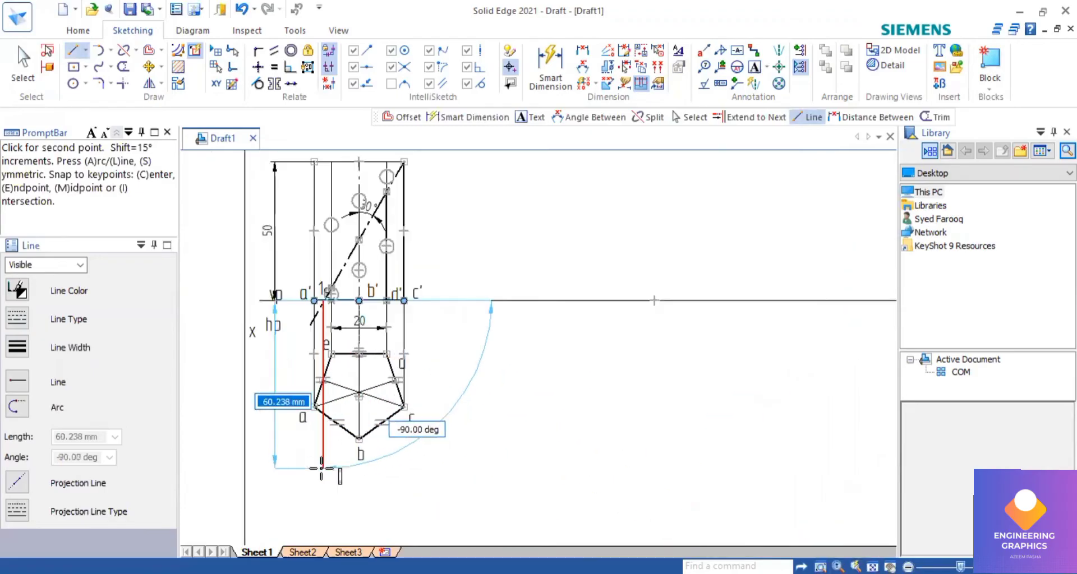
scroll(321, 469, "up", 3)
left_click(324, 444)
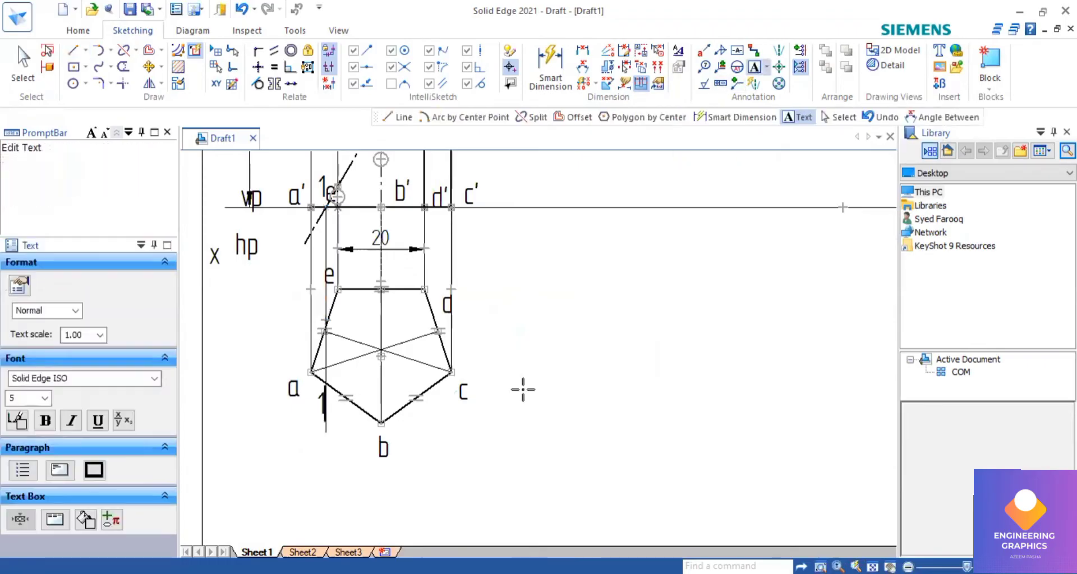
Place labels '2' and '3' at their front-view cut points and beside top-view corners b and c
scroll(549, 388, "down", 1)
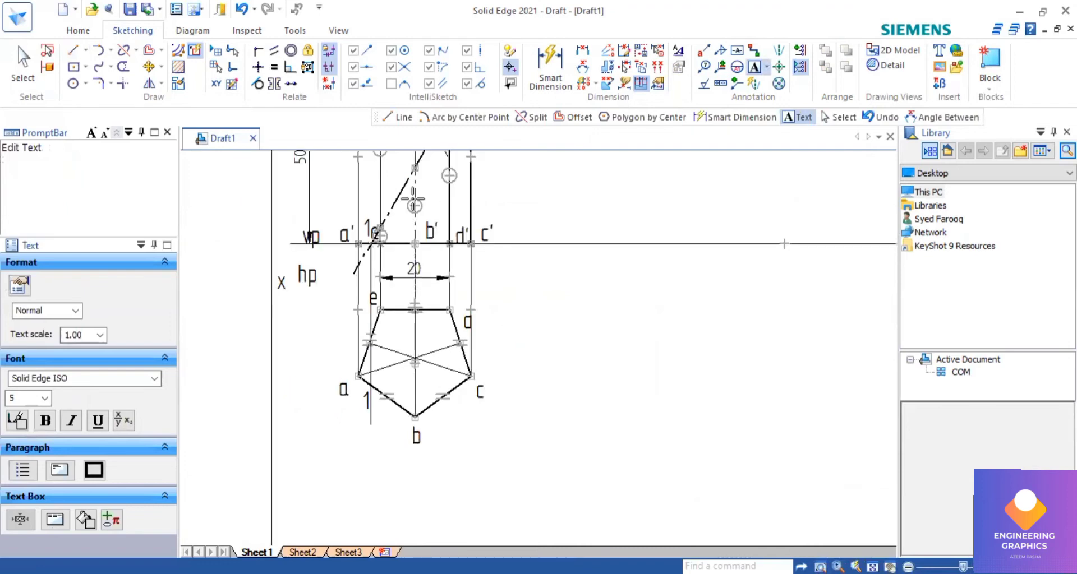
scroll(397, 192, "up", 1)
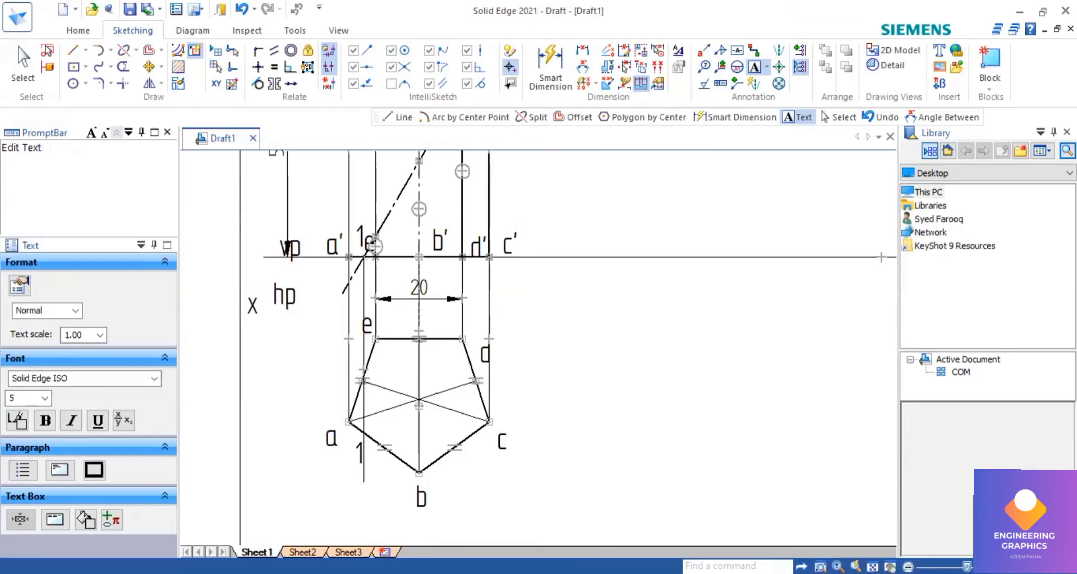
key("ctrl+shift+f")
scroll(411, 314, "up", 2)
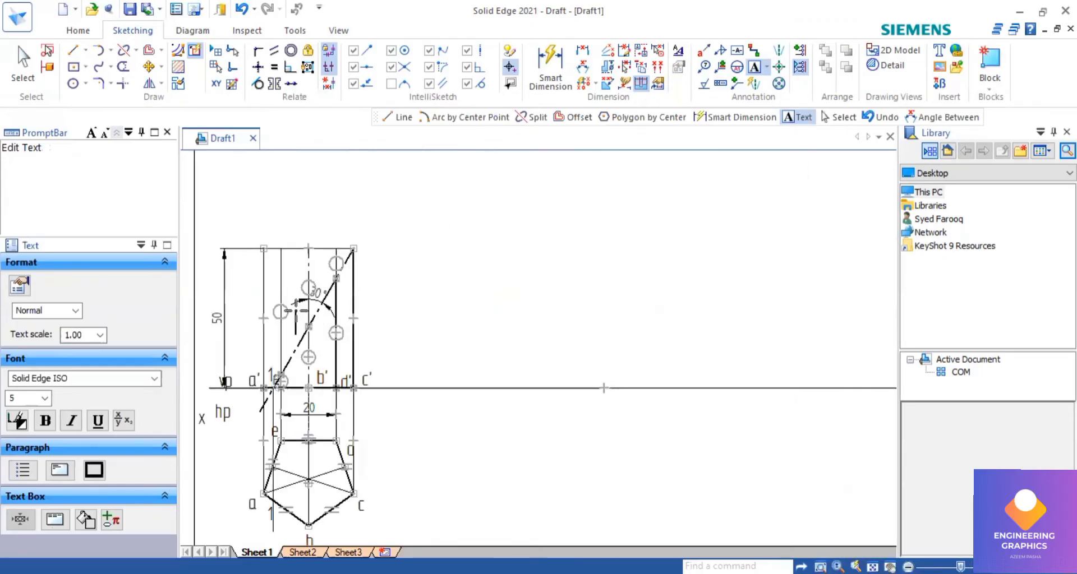
type("2")
left_click(323, 527)
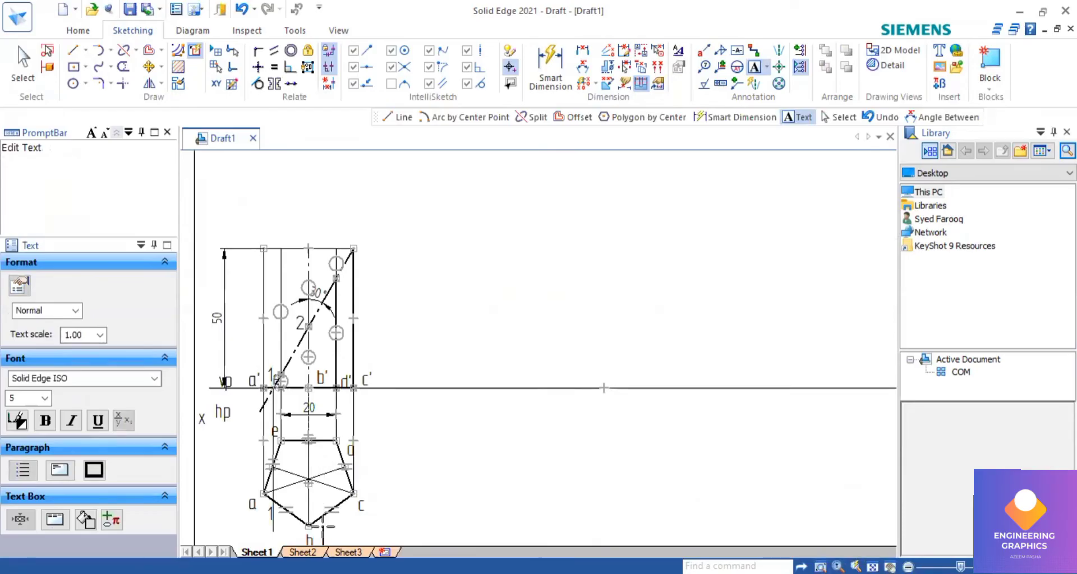
type("2")
left_click(361, 241)
left_click(360, 241)
type("3")
left_click(361, 480)
left_click(361, 480)
type("3")
left_click(339, 275)
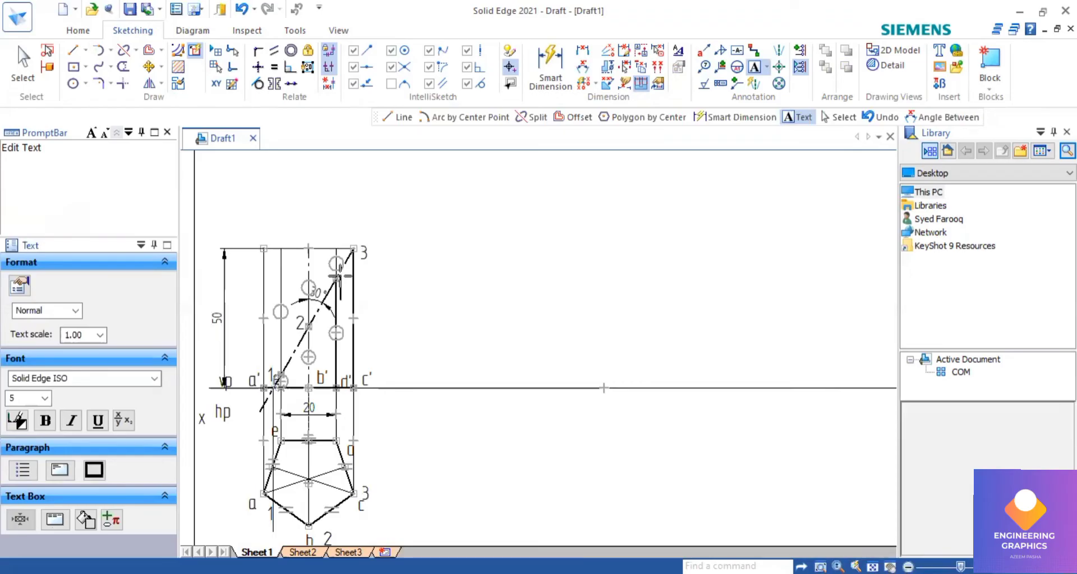
Place labels '4', '5' and '6' at the cut points and beside corners d, e and the left edge
type("4")
left_click(340, 415)
type("4")
left_click(283, 337)
type("5")
left_click(289, 420)
type("5")
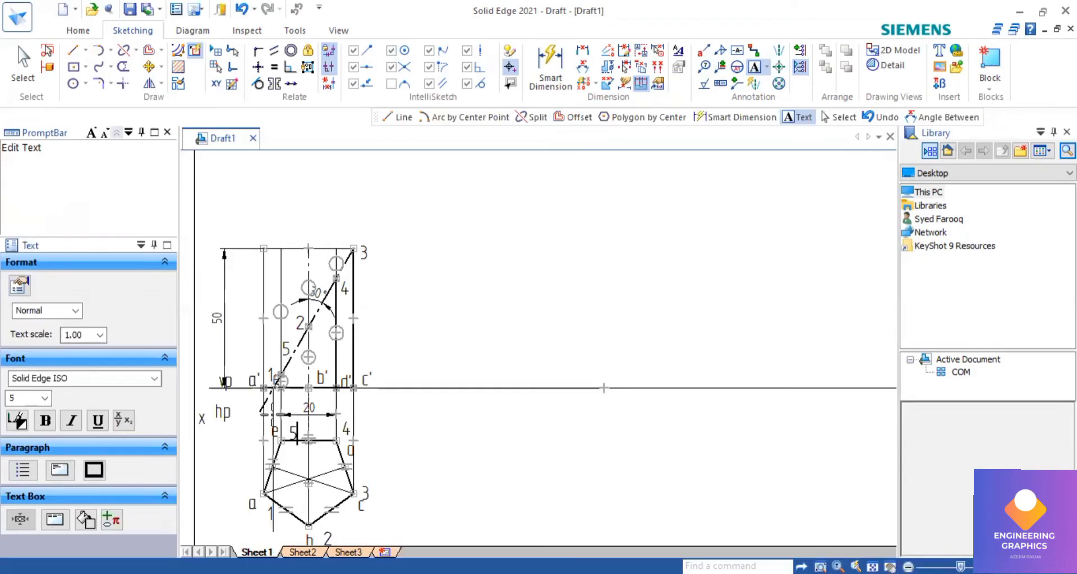
scroll(259, 390, "up", 1)
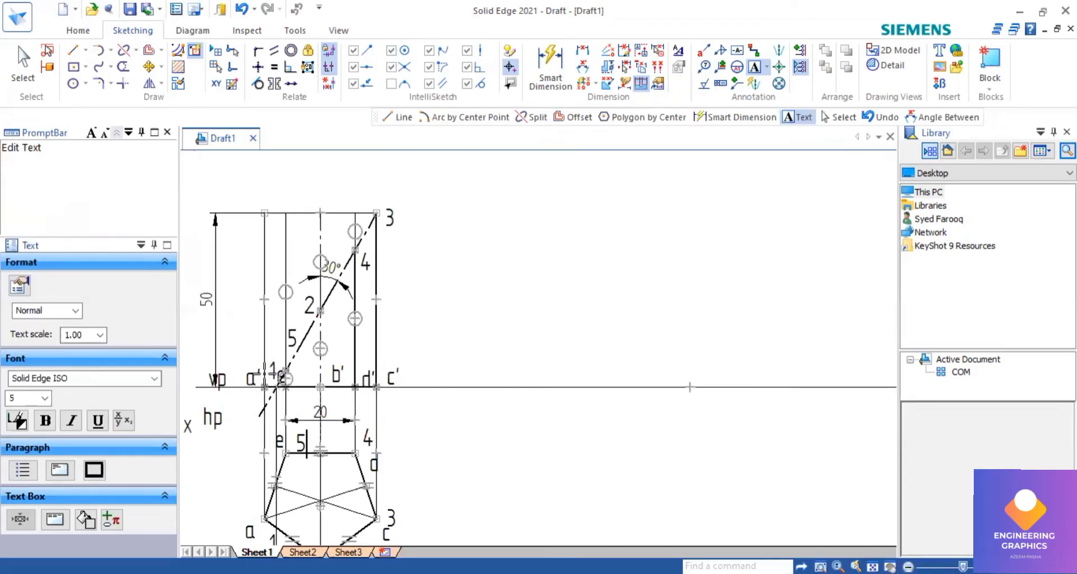
left_click(272, 338)
type("6")
left_click(266, 460)
type("6")
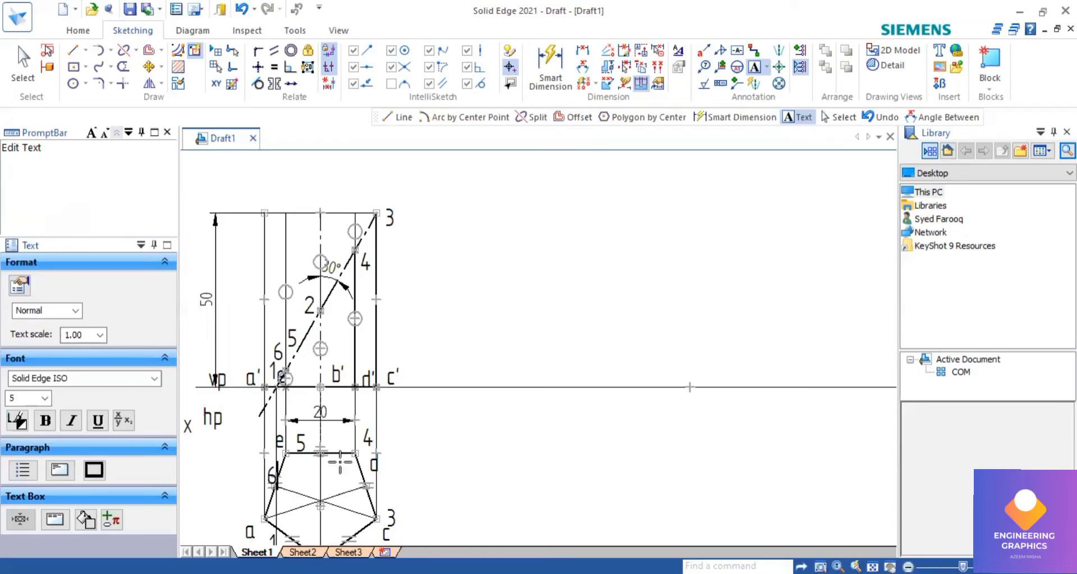
scroll(315, 369, "up", 1)
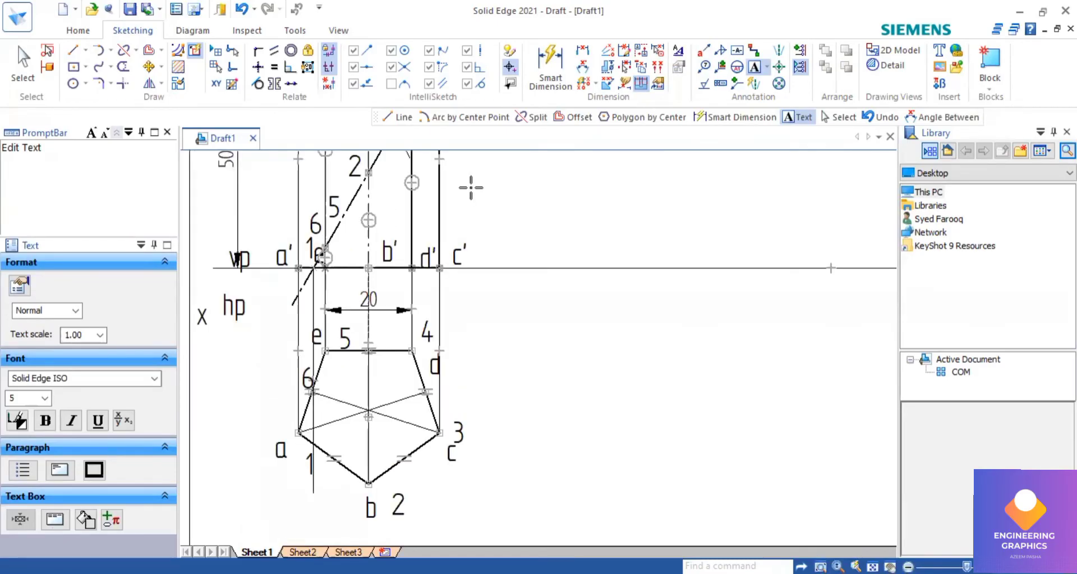
scroll(471, 187, "up", 1)
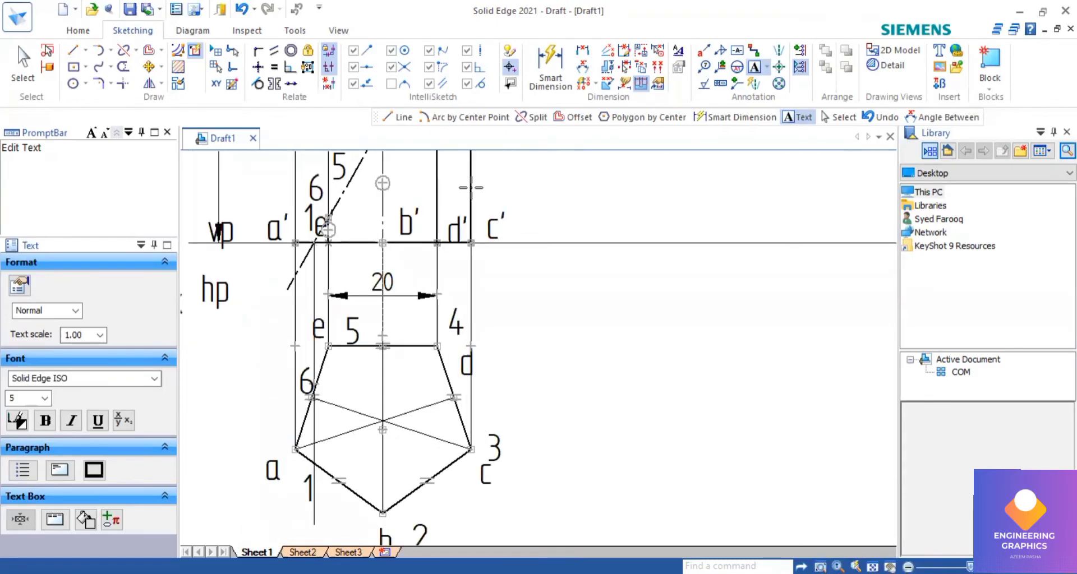
Split pentagon edge a–b at cut point 1
left_click(125, 51)
scroll(297, 450, "up", 1)
left_click(320, 458)
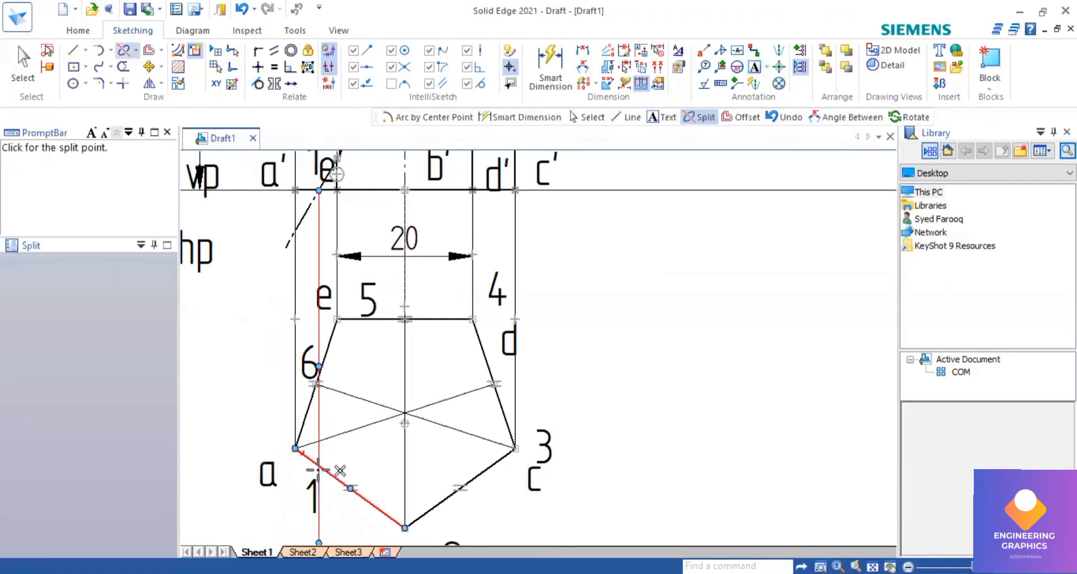
left_click(319, 465)
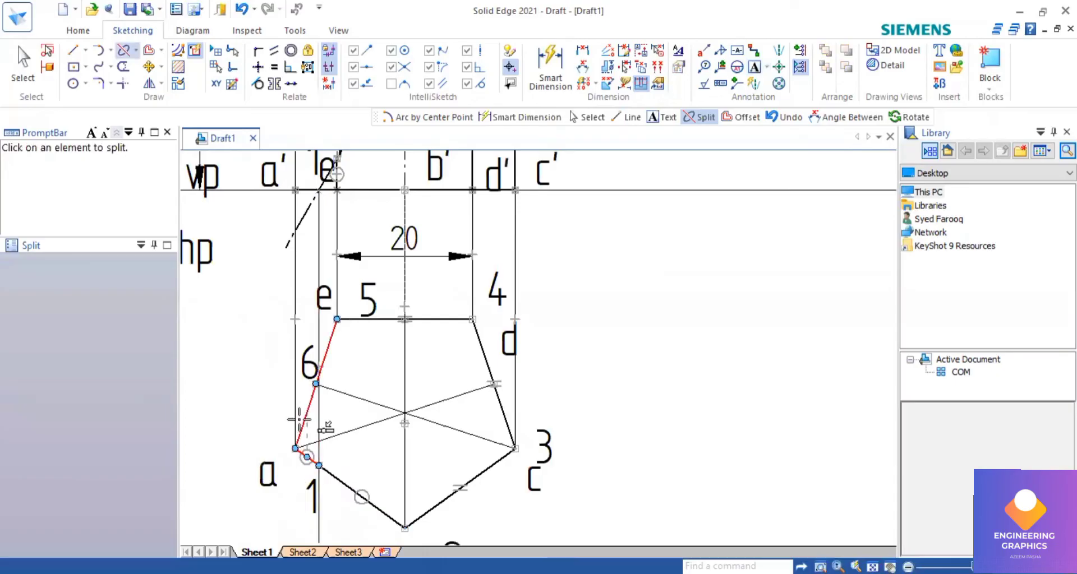
Split edge a–e exactly at point 6, retrying until the break lands on the point
left_click(320, 392)
scroll(321, 391, "up", 3)
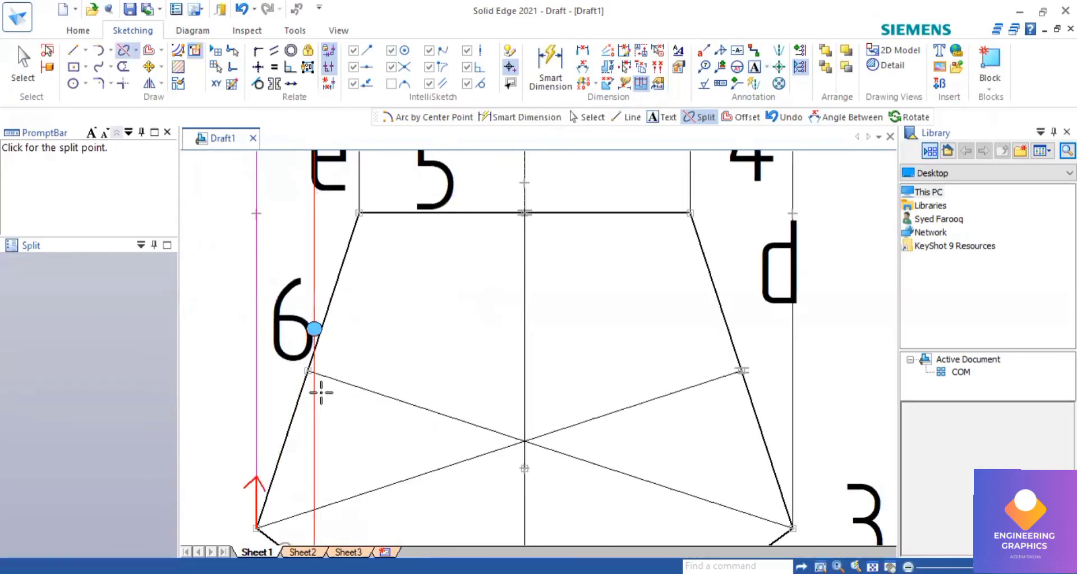
scroll(321, 392, "up", 2)
scroll(304, 312, "up", 2)
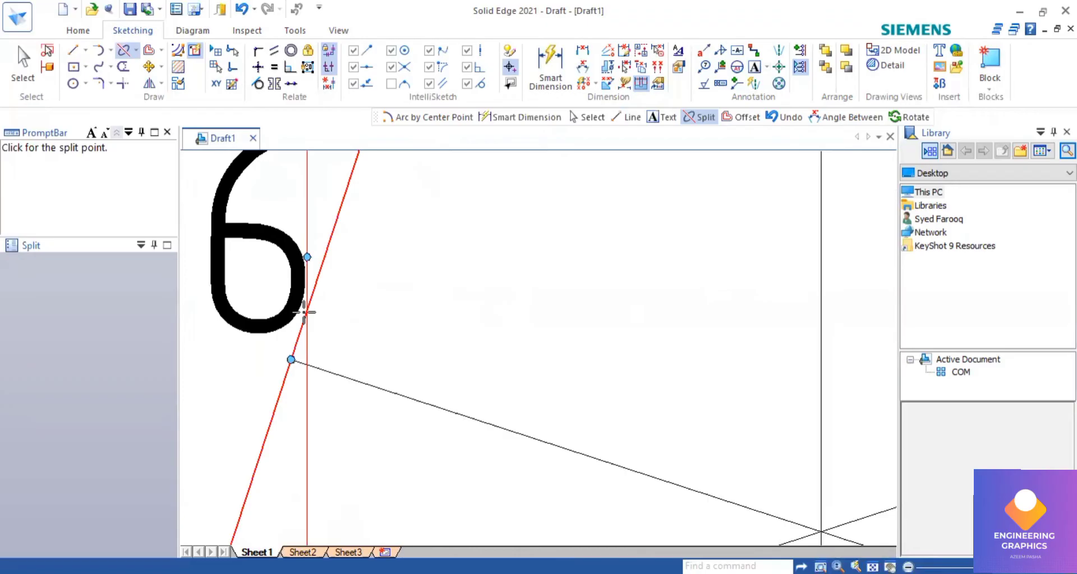
left_click(281, 383)
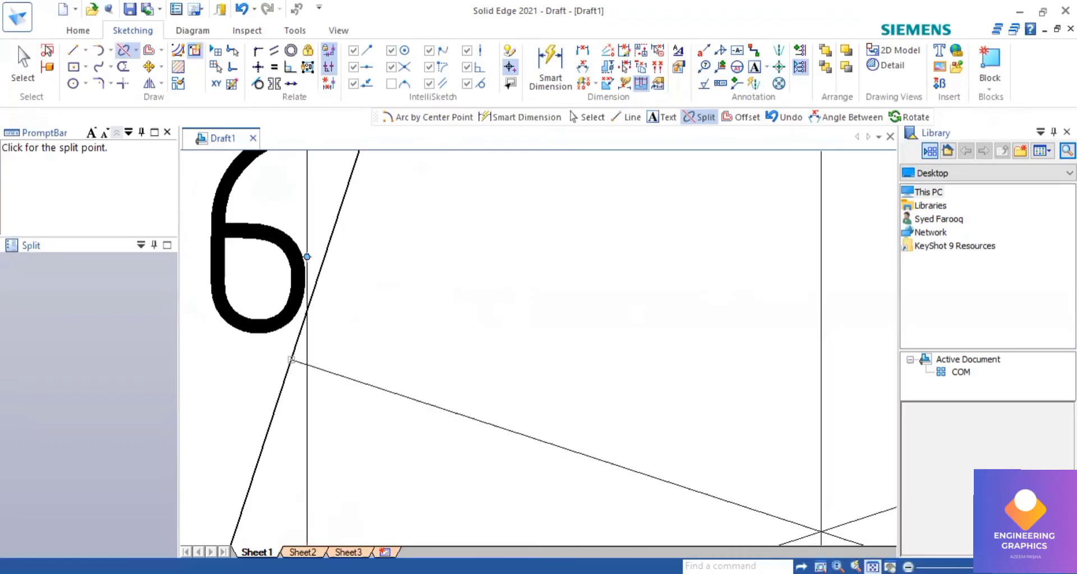
left_click(872, 567)
scroll(318, 423, "up", 6)
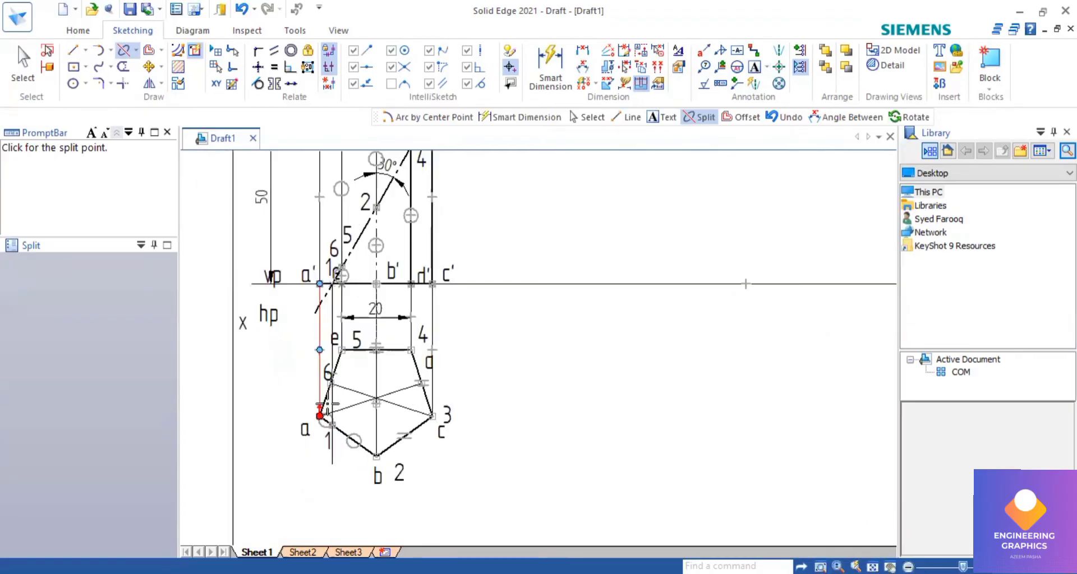
scroll(327, 403, "up", 1)
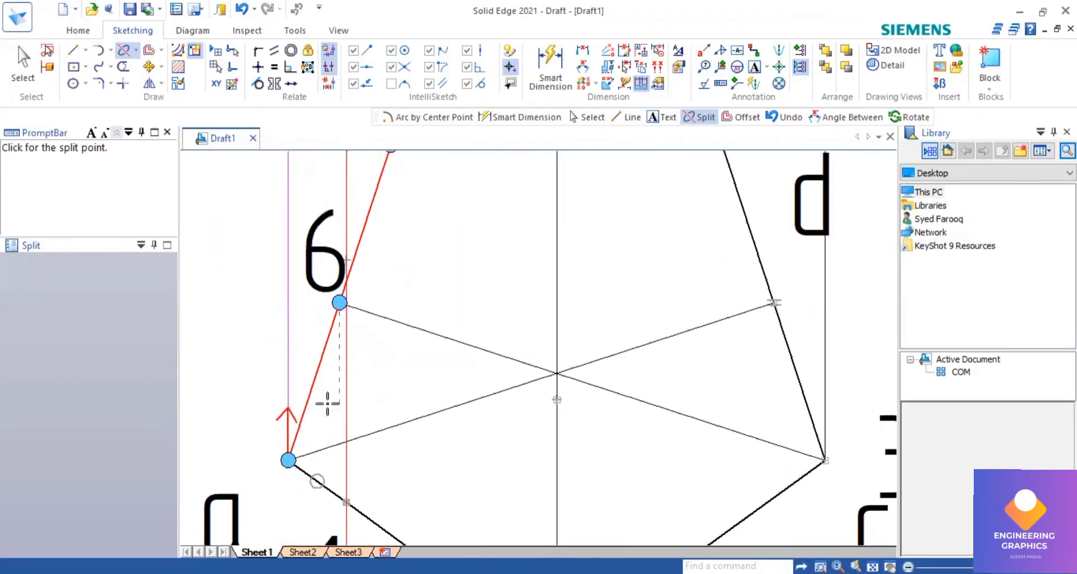
scroll(326, 403, "up", 1)
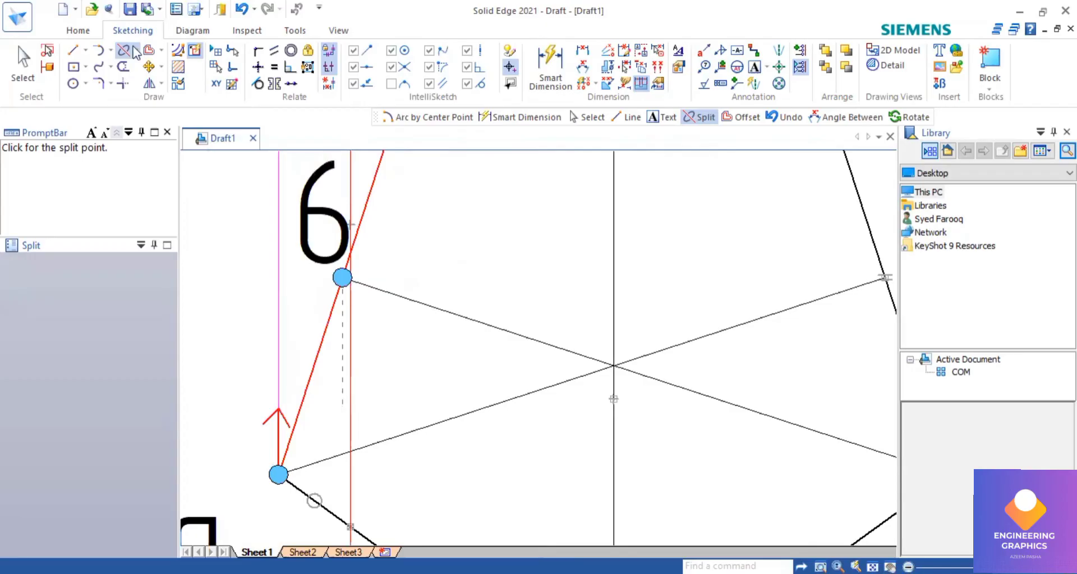
left_click(350, 240)
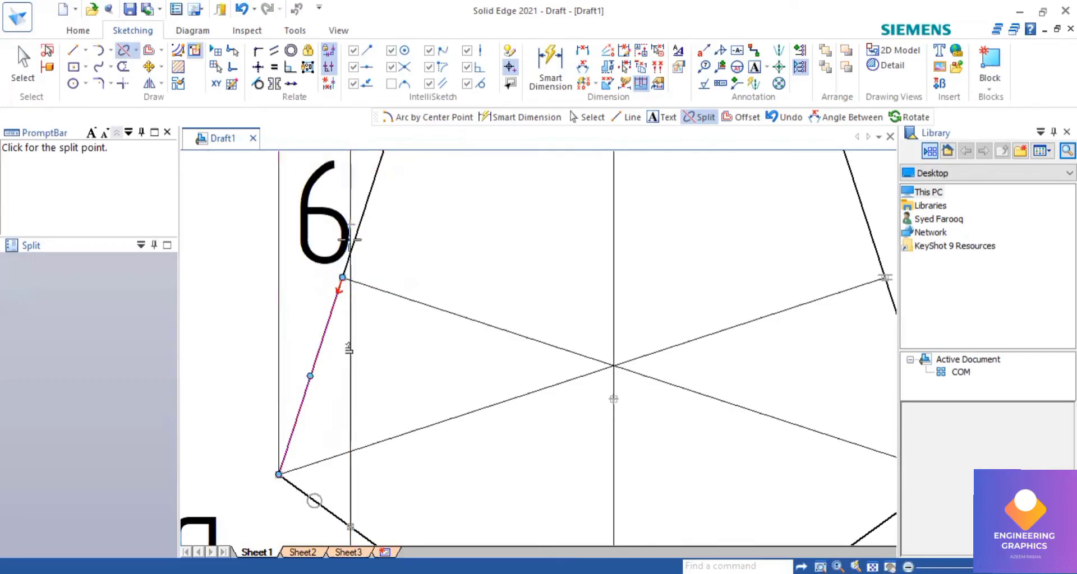
scroll(350, 242, "up", 2)
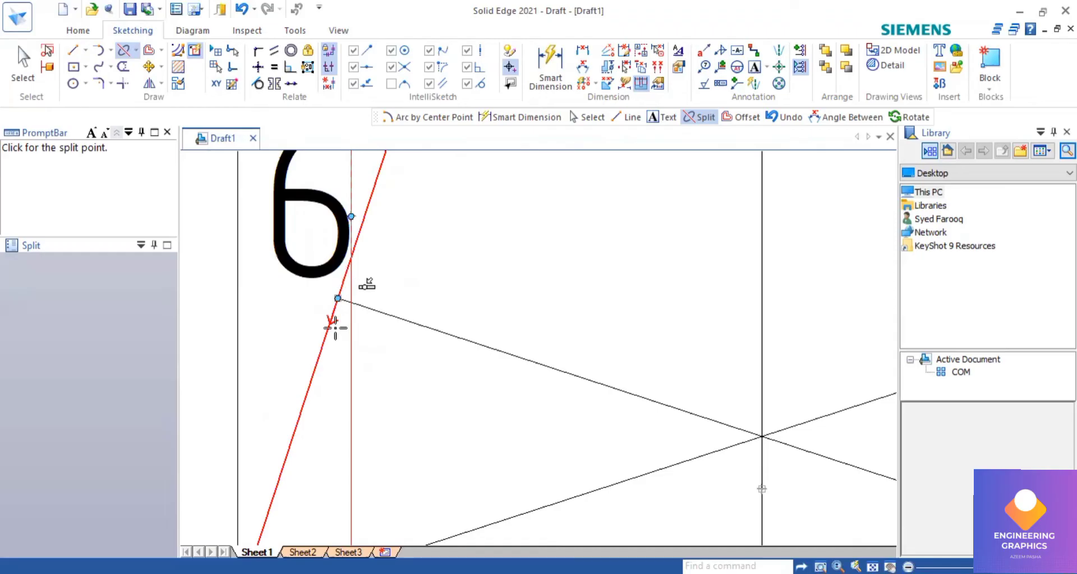
left_click(317, 357)
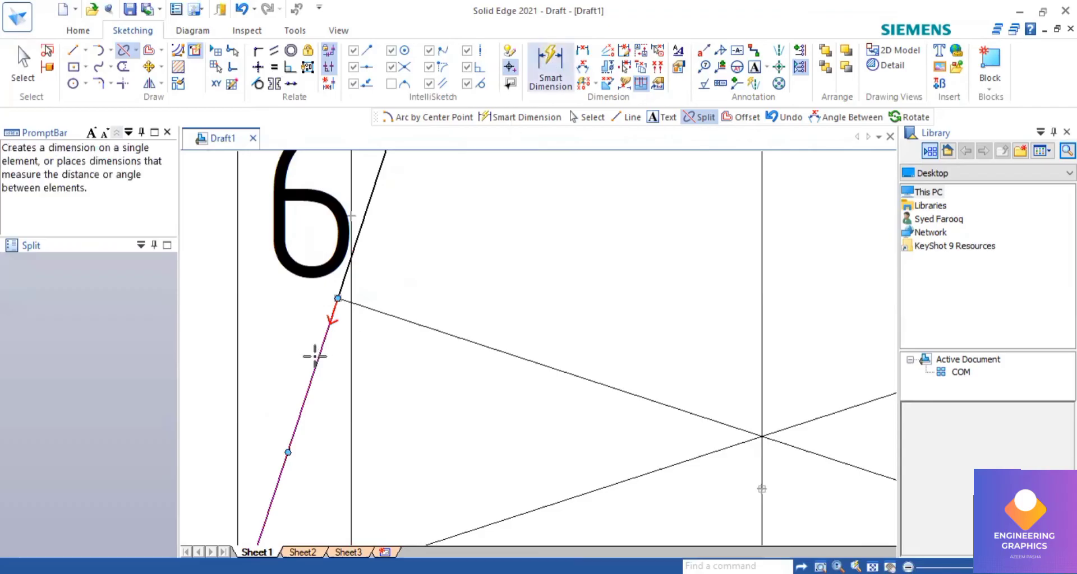
left_click(550, 68)
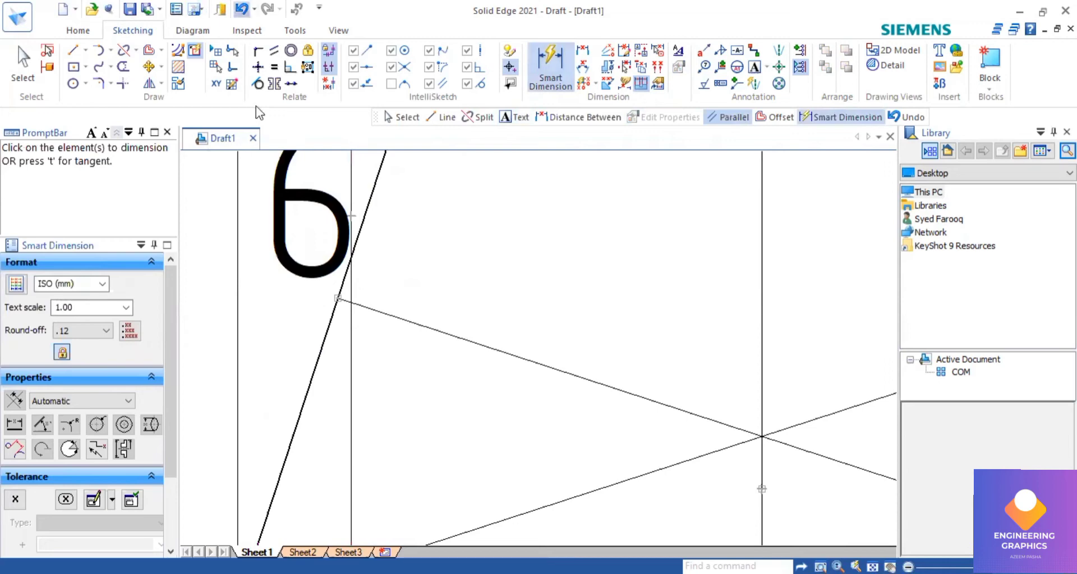
Delete label 6 and confirm segment a–6 is 10.000 mm long in Edit Definition
key("Escape")
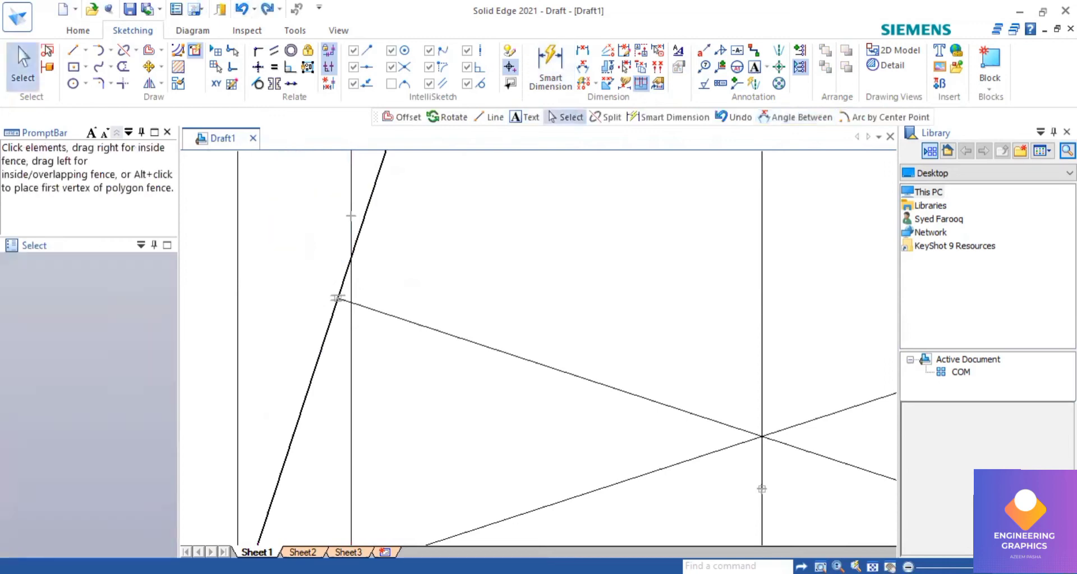
left_click(336, 298)
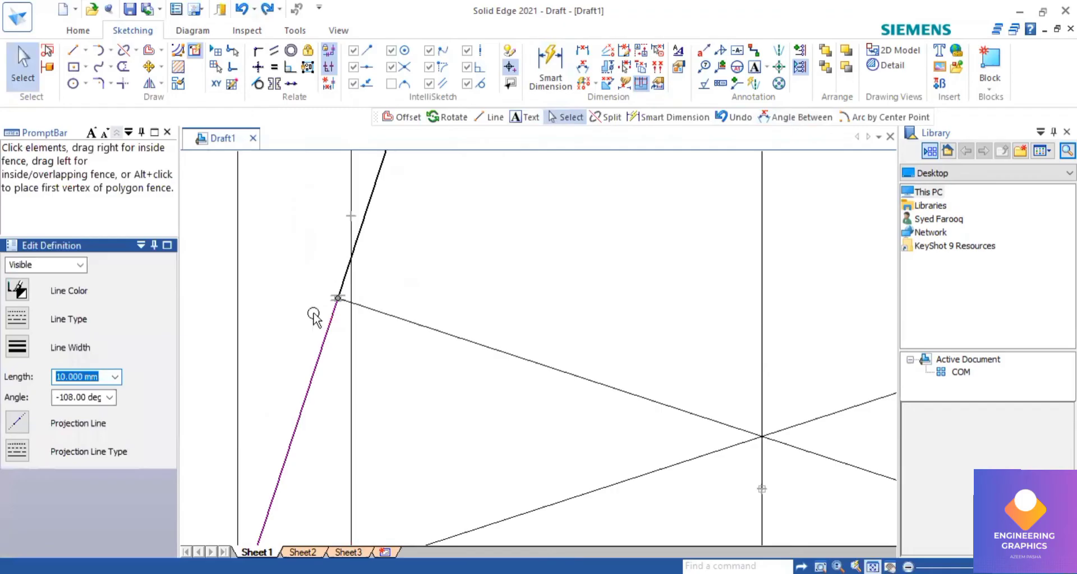
scroll(329, 342, "down", 6)
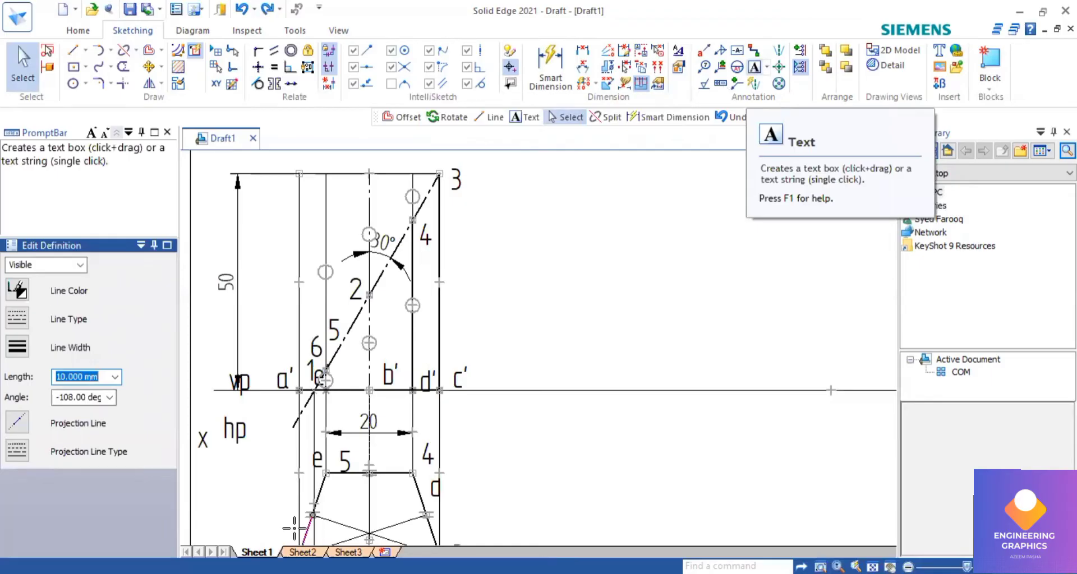
Re-enter the text '6' next to the split point on the top view's left pentagon edge
left_click(302, 490)
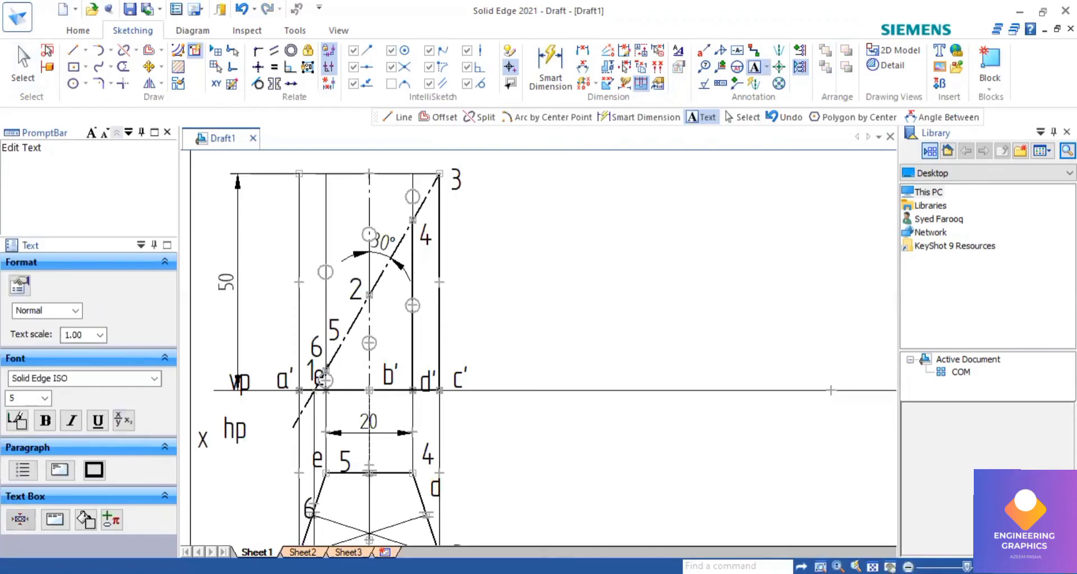
middle_click(266, 498)
middle_click(265, 498)
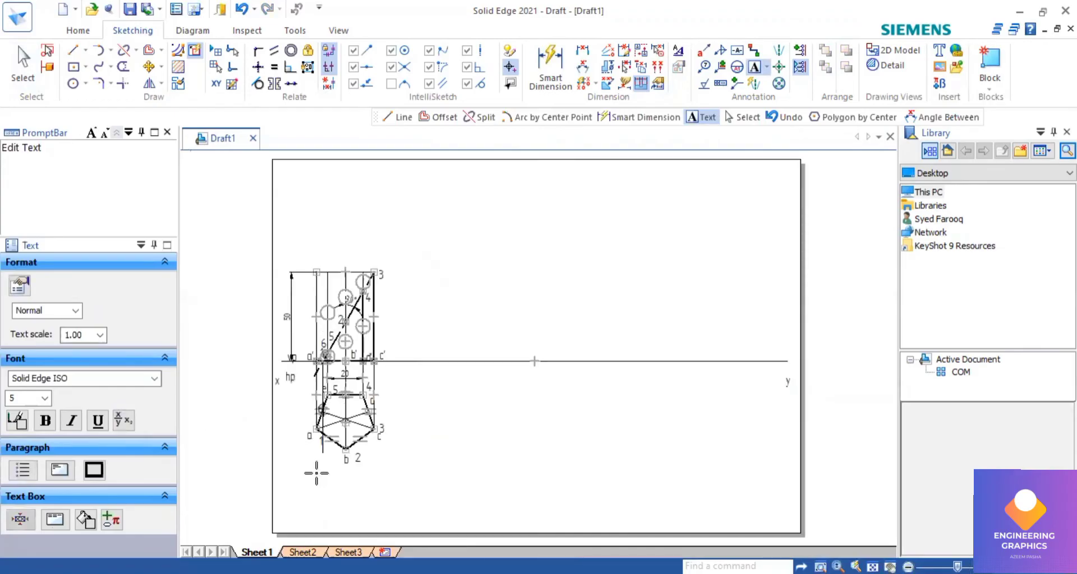
scroll(313, 472, "up", 5)
scroll(315, 473, "up", 3)
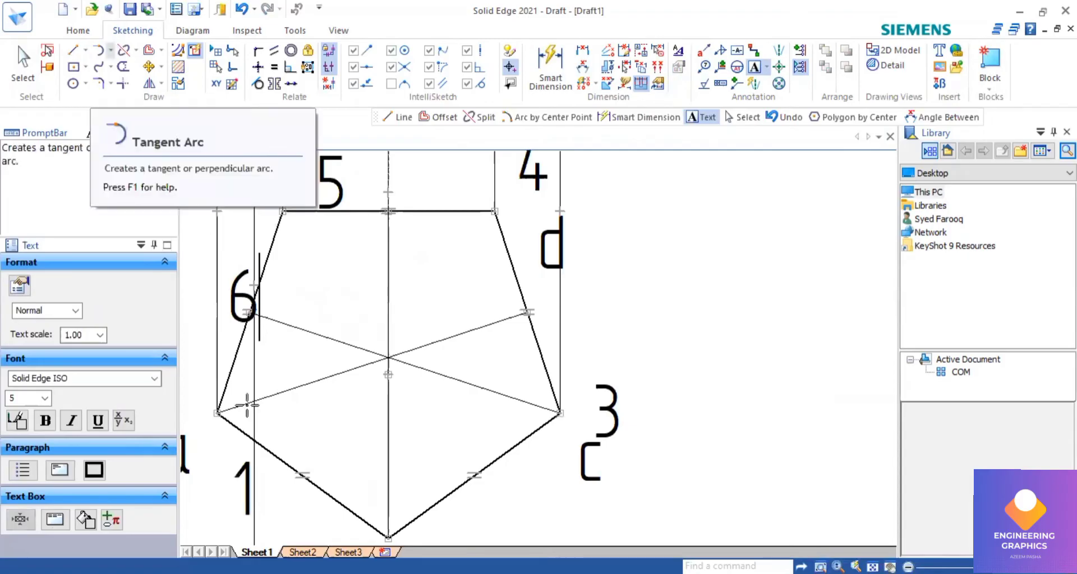
Split edge a–b at cut point 1 again and pick the left edge a–e for splitting
key("s")
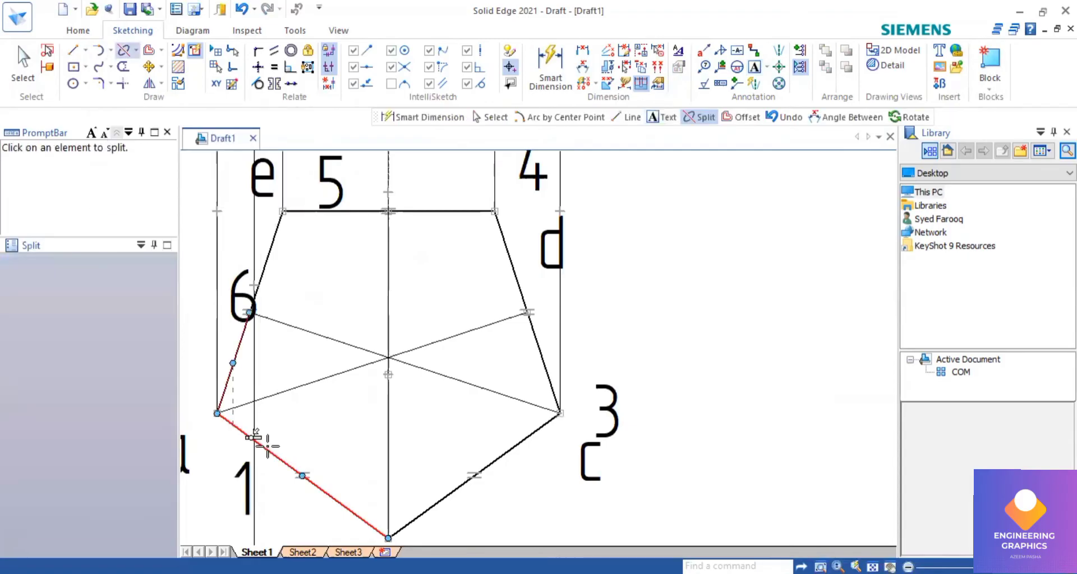
left_click(240, 430)
left_click(239, 435)
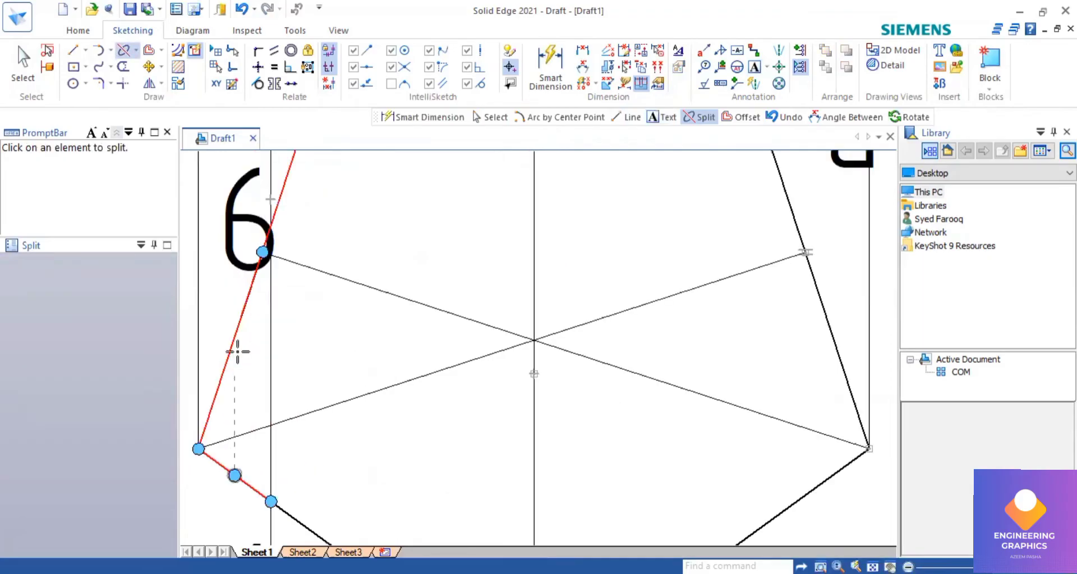
scroll(238, 343, "up", 1)
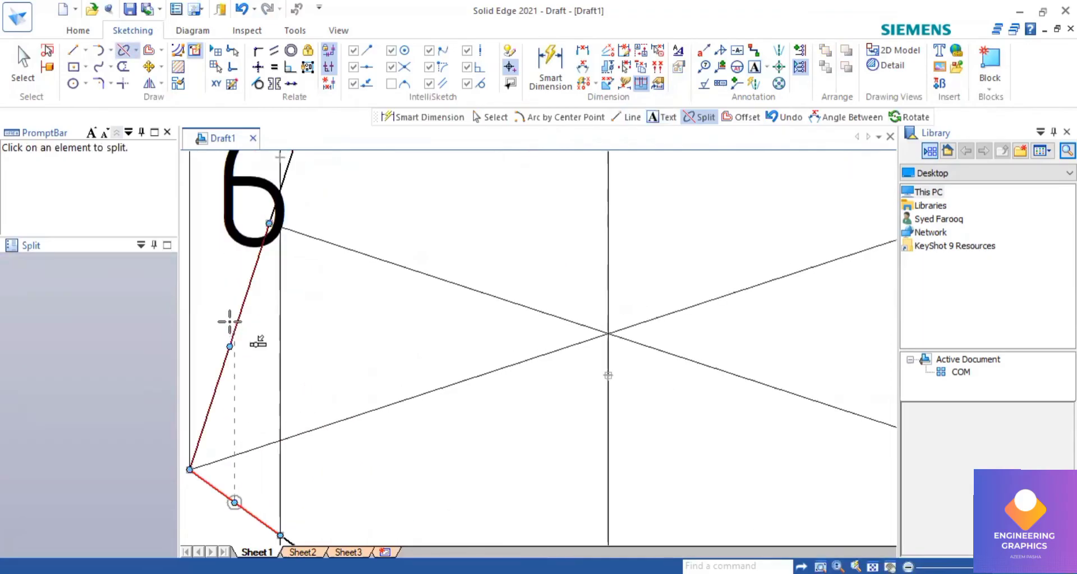
left_click(301, 156)
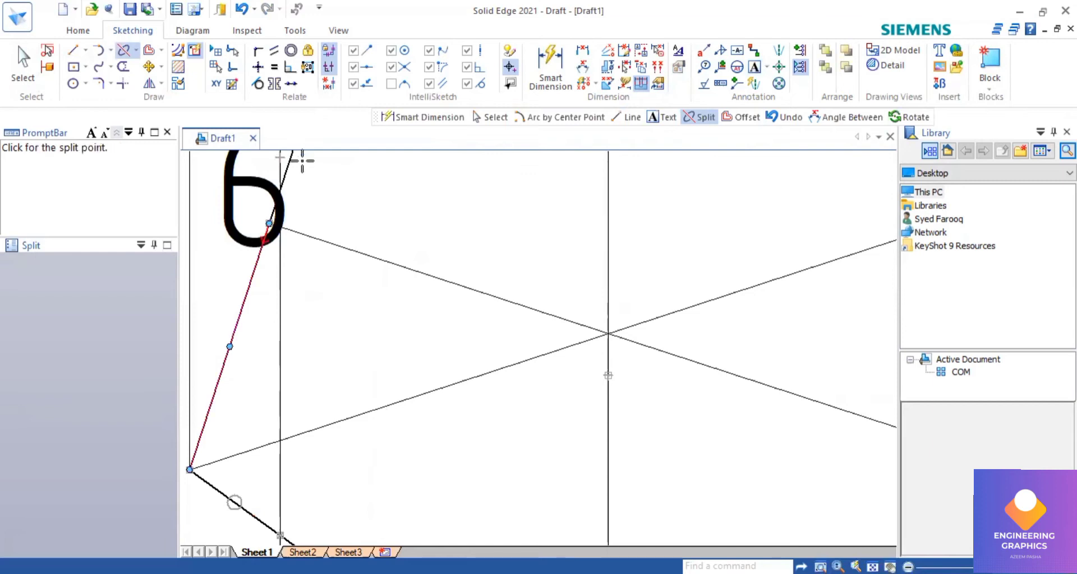
scroll(302, 161, "up", 2)
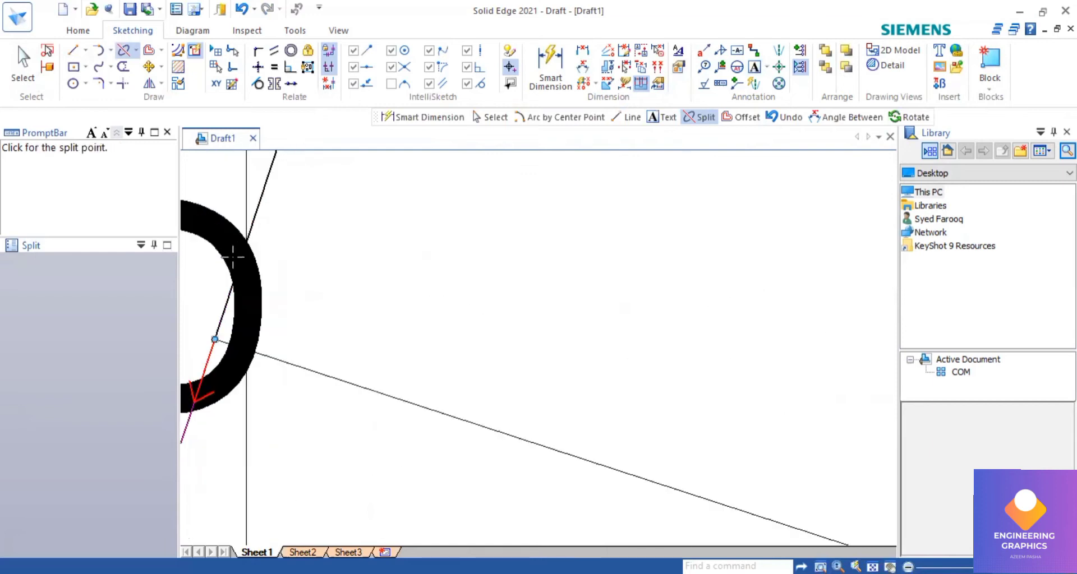
scroll(232, 256, "up", 1)
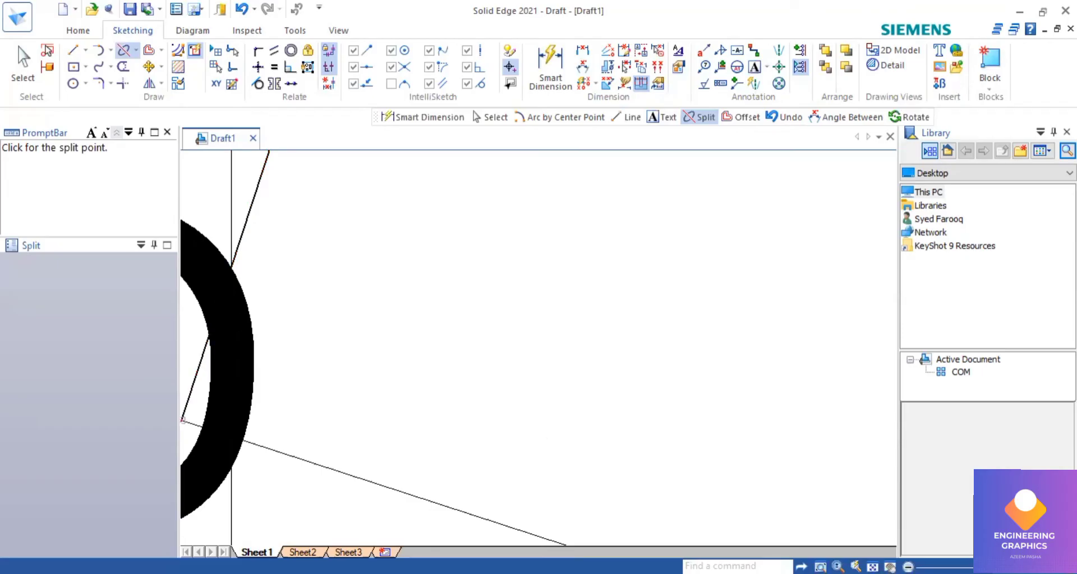
scroll(319, 418, "down", 5)
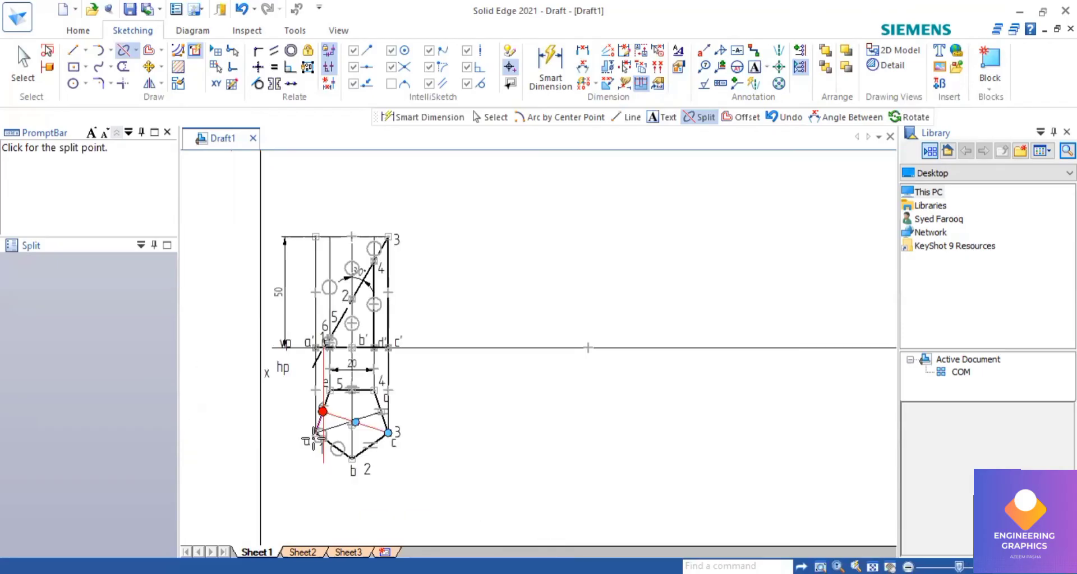
scroll(316, 435, "up", 3)
scroll(352, 373, "up", 3)
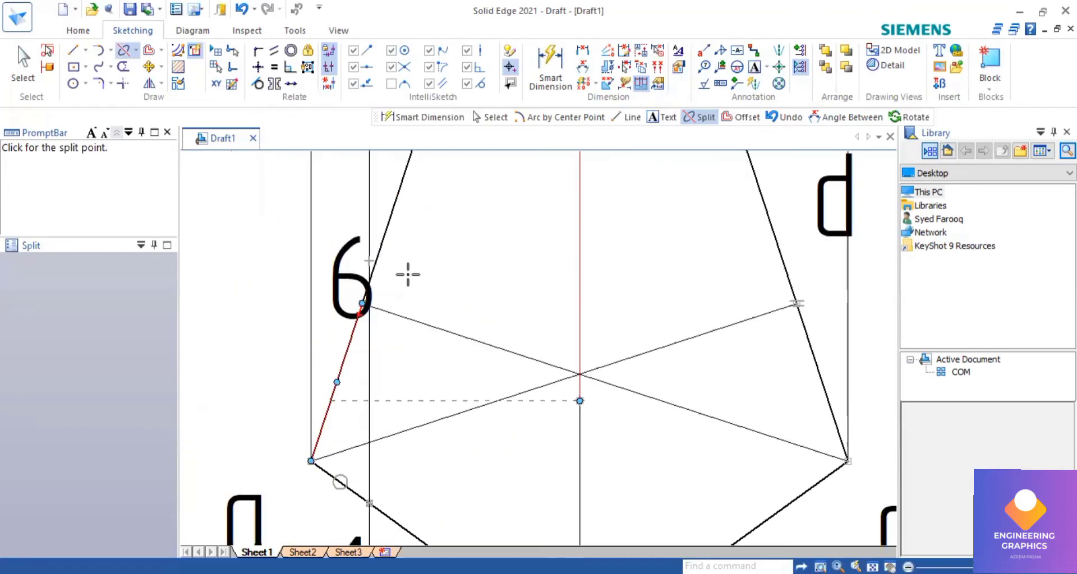
scroll(351, 372, "up", 3)
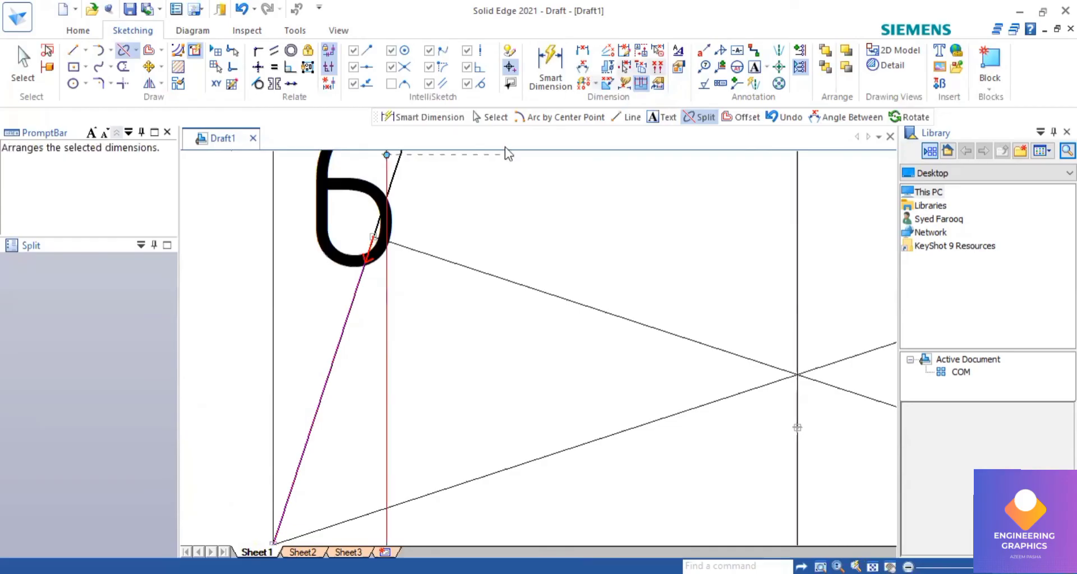
Start dimensioning segment a–6, then cancel the dimension and undo the last edit
left_click(549, 68)
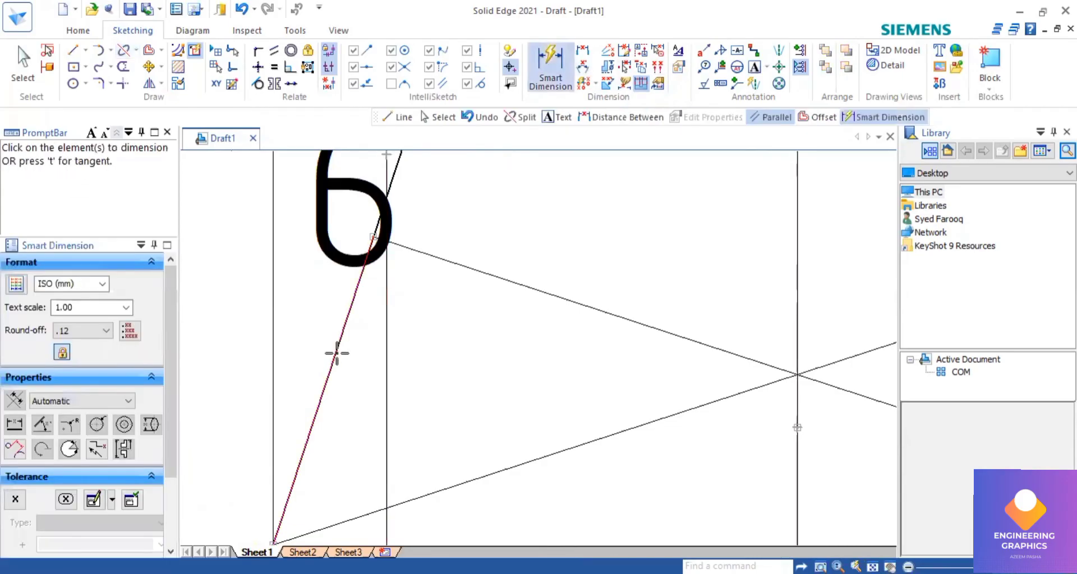
left_click(337, 353)
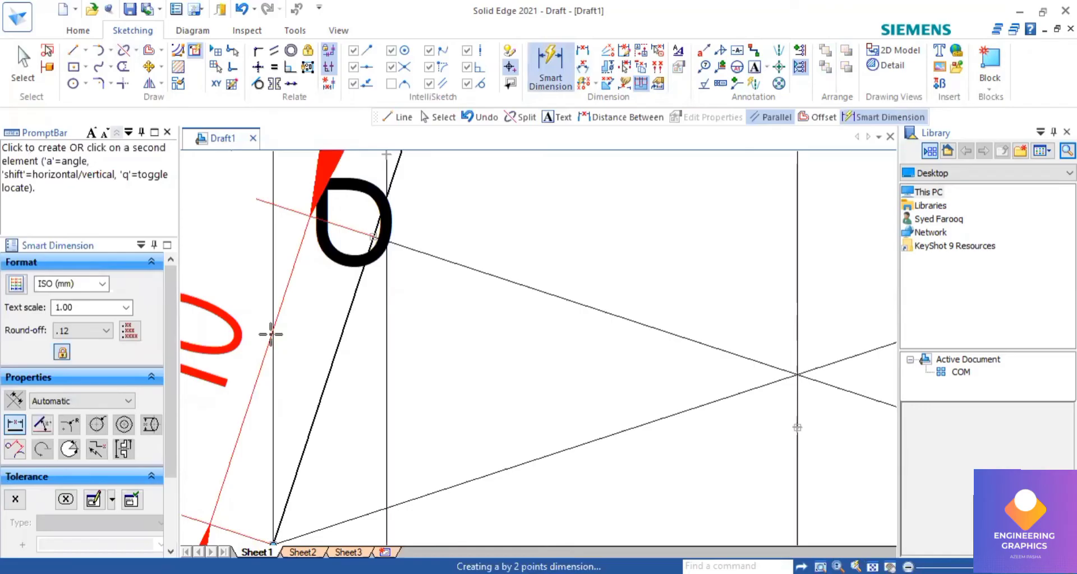
scroll(271, 335, "up", 1)
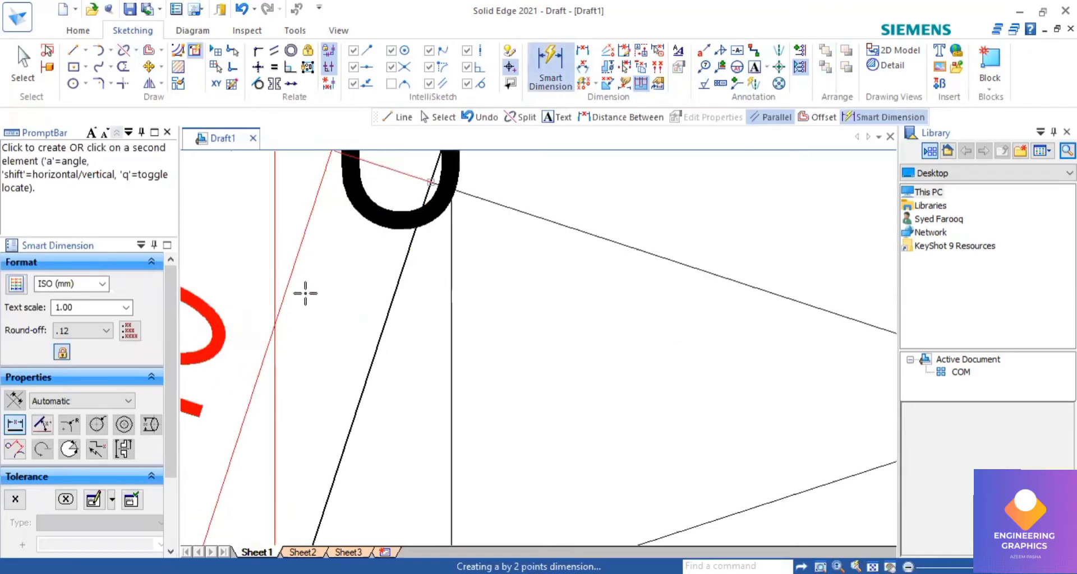
scroll(319, 289, "up", 1)
right_click(329, 290)
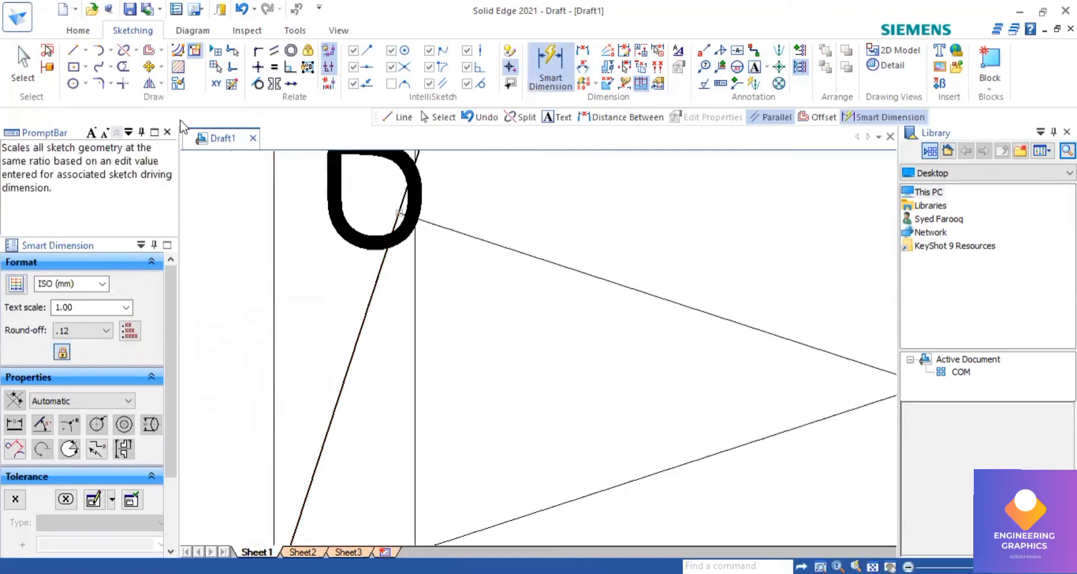
left_click(242, 9)
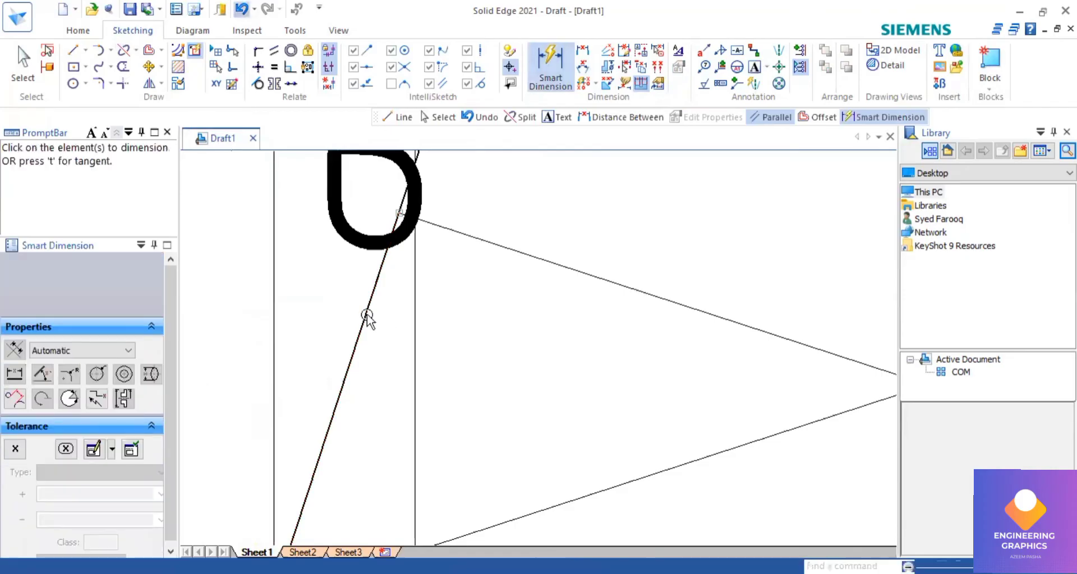
key("Escape")
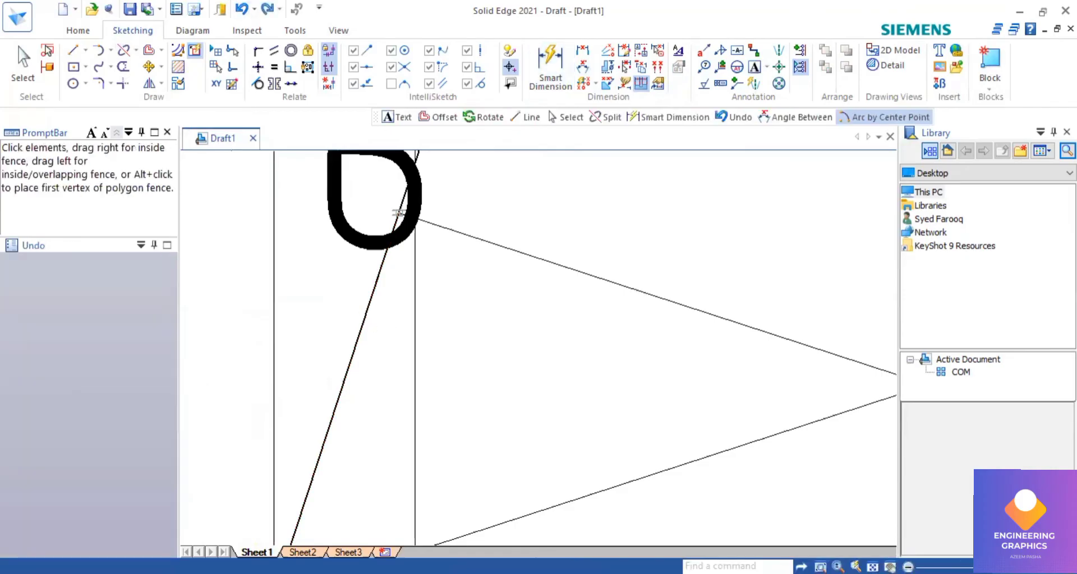
Select the D label and compare the drawing with the reference development PDF
left_click(398, 213)
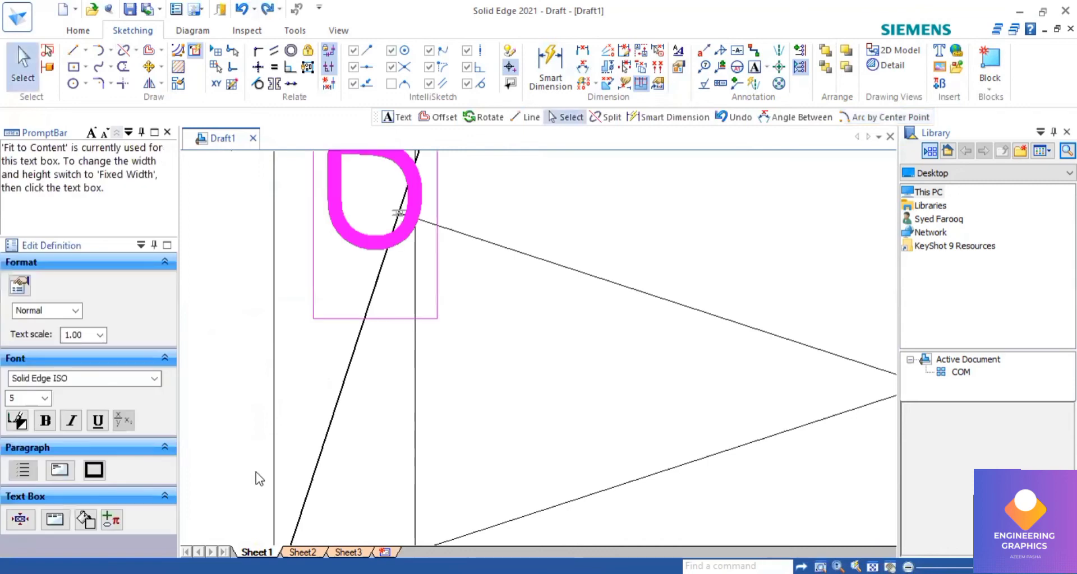
key("alt+Tab")
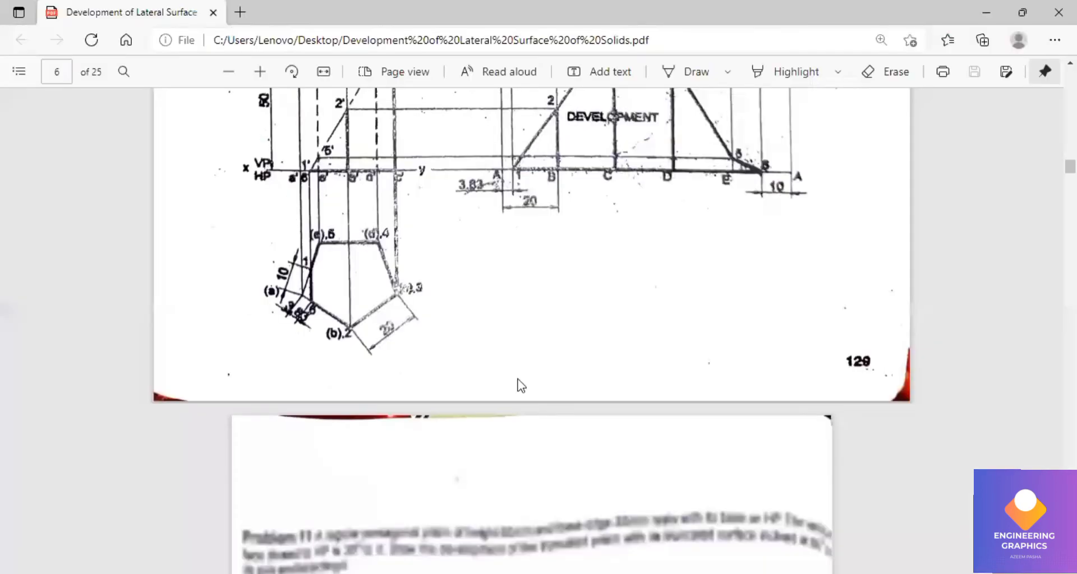
scroll(661, 483, "up", 1)
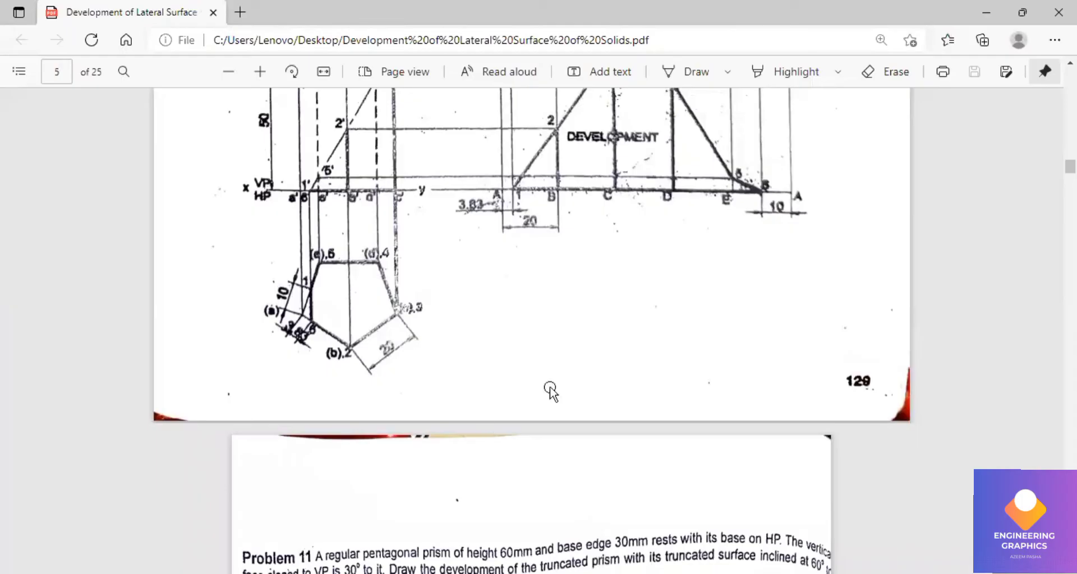
key("alt+Tab")
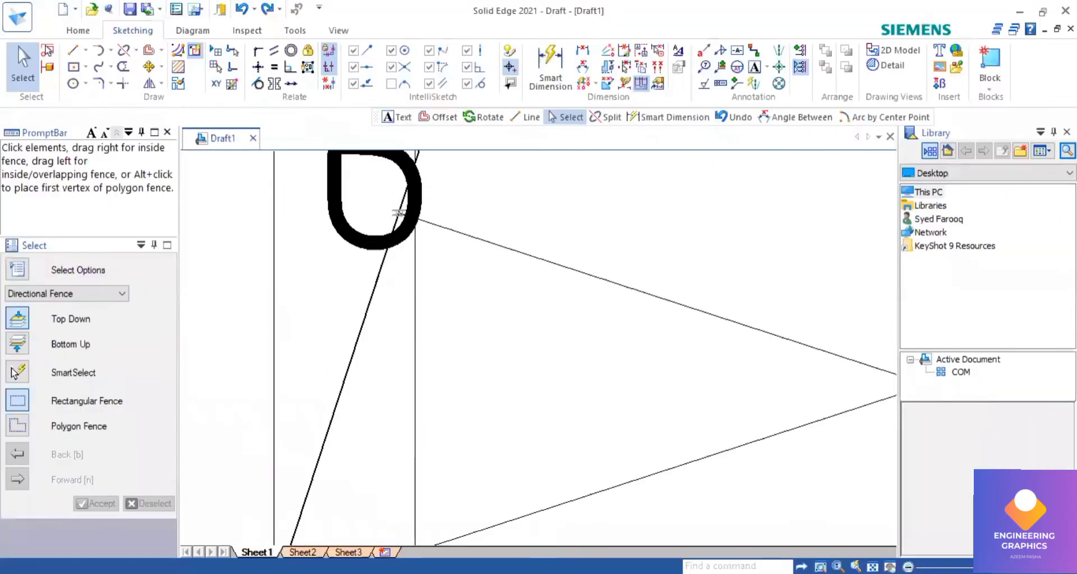
Split edge a–1 close to corner a
middle_click(496, 453)
middle_click(496, 453)
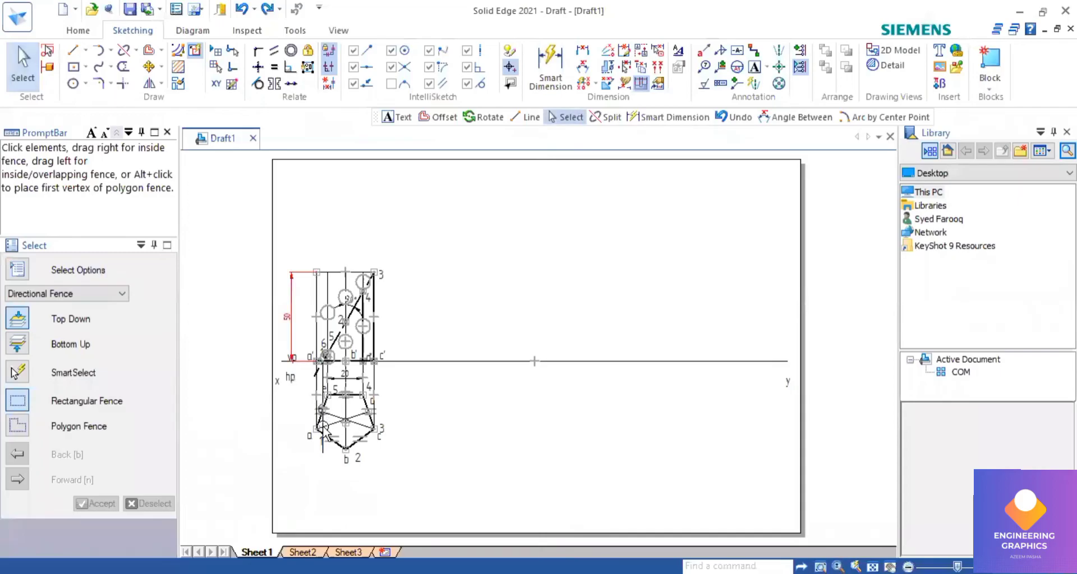
scroll(331, 432, "up", 3)
scroll(277, 468, "up", 2)
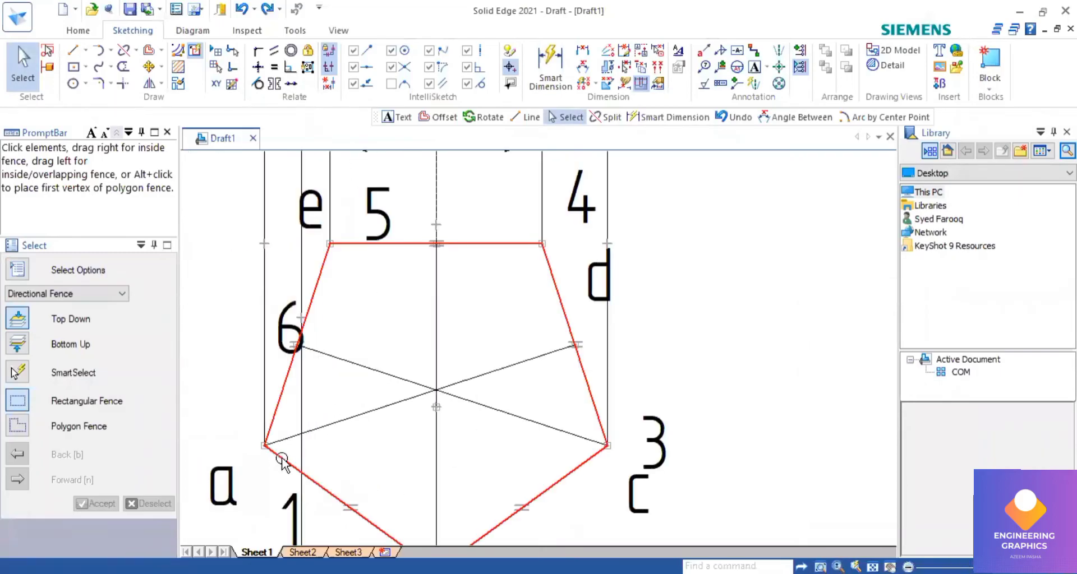
left_click(119, 52)
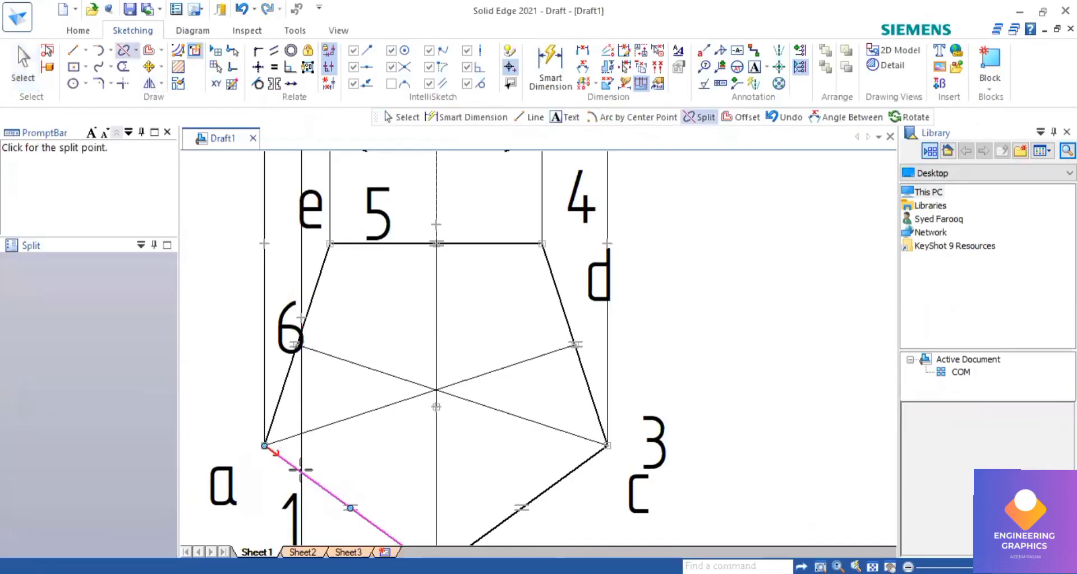
left_click(301, 470)
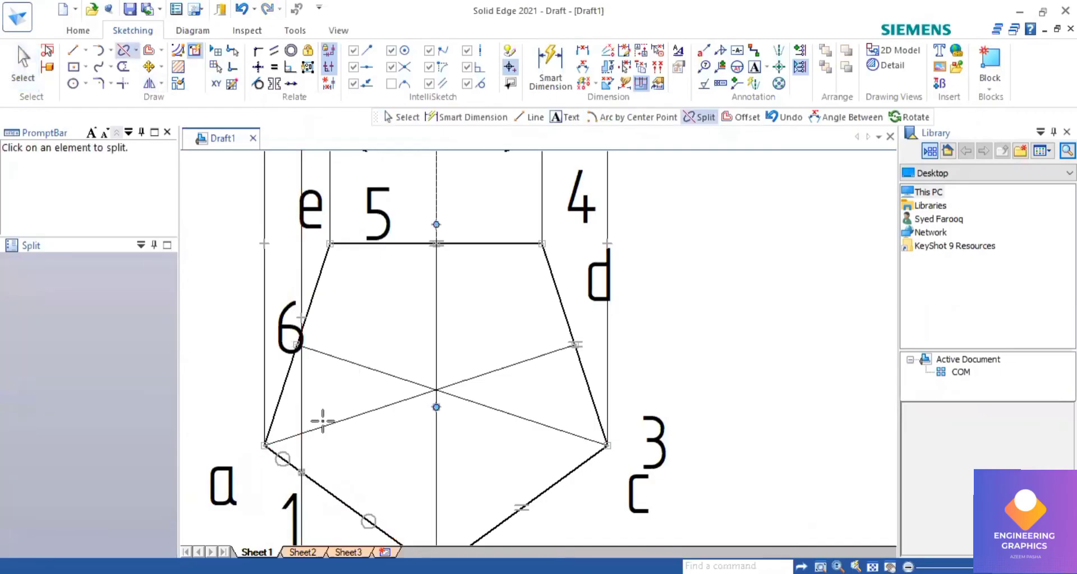
Try dimensioning the short piece near a and edge a–6, then cancel and select label 6
key("d")
left_click(272, 452)
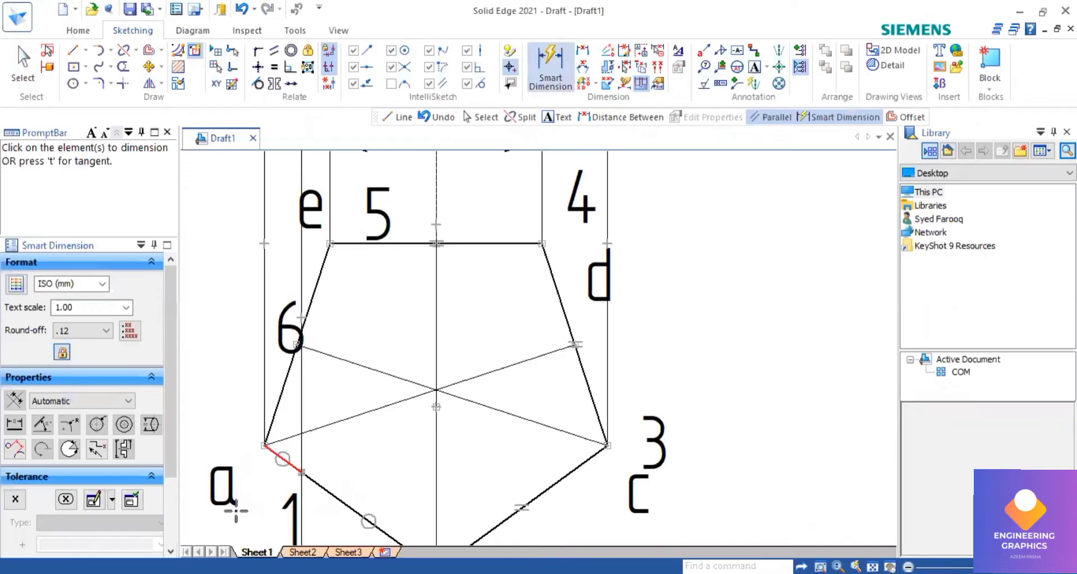
scroll(277, 403, "up", 2)
left_click(281, 399)
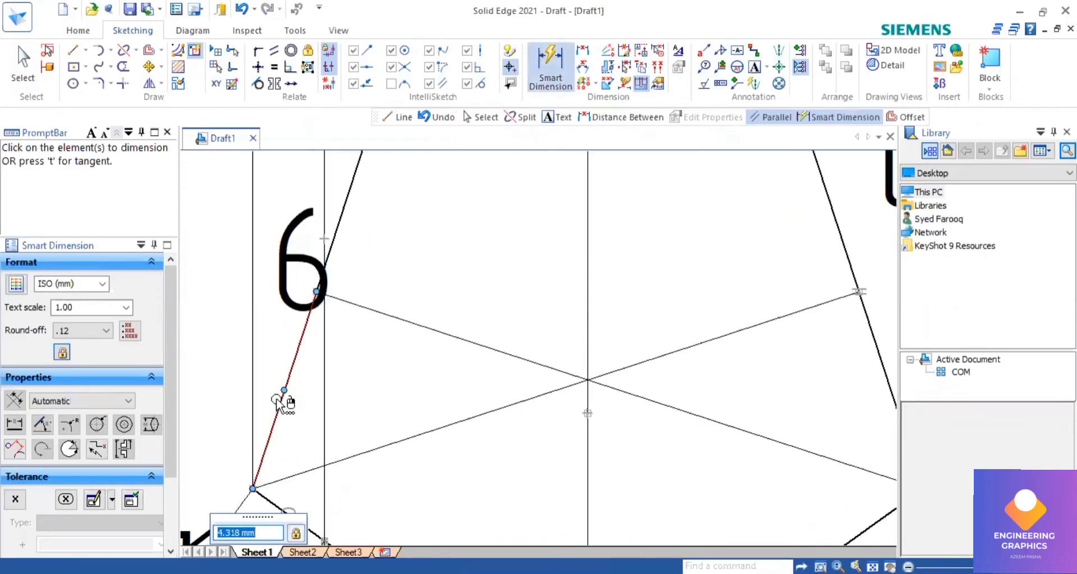
scroll(284, 399, "up", 2)
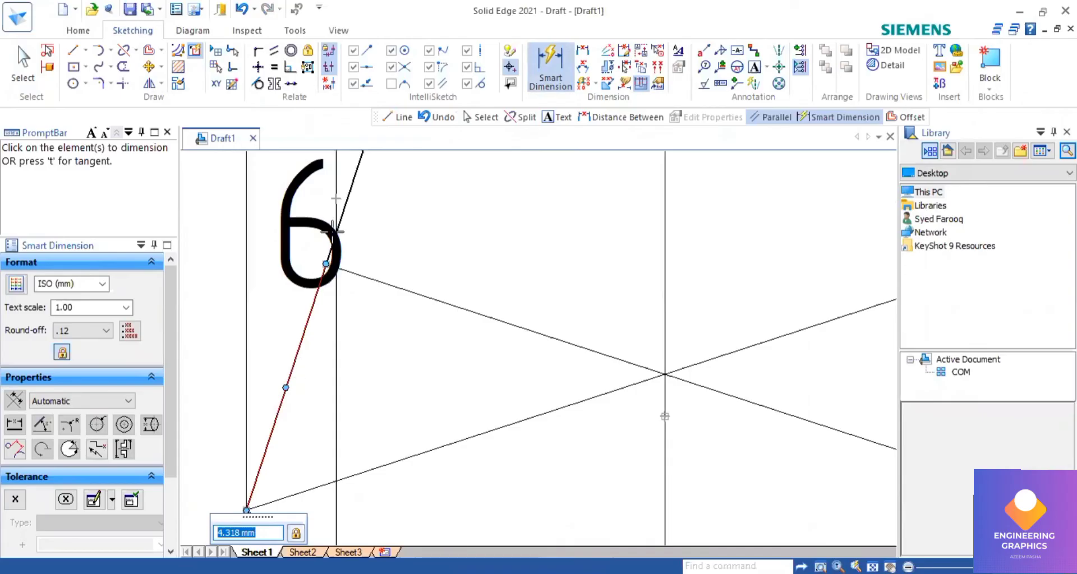
left_click(13, 65)
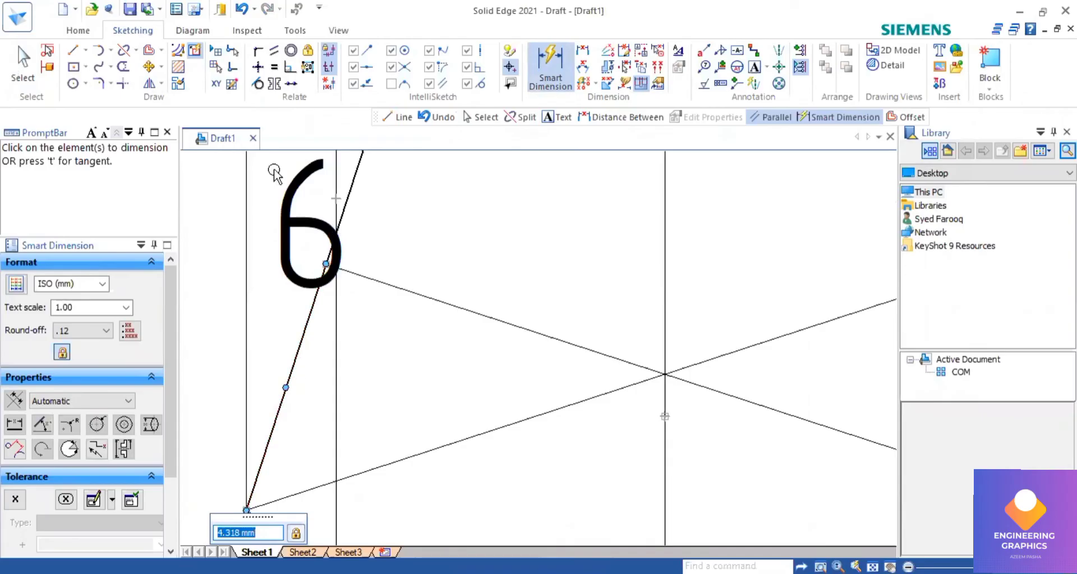
key("Escape")
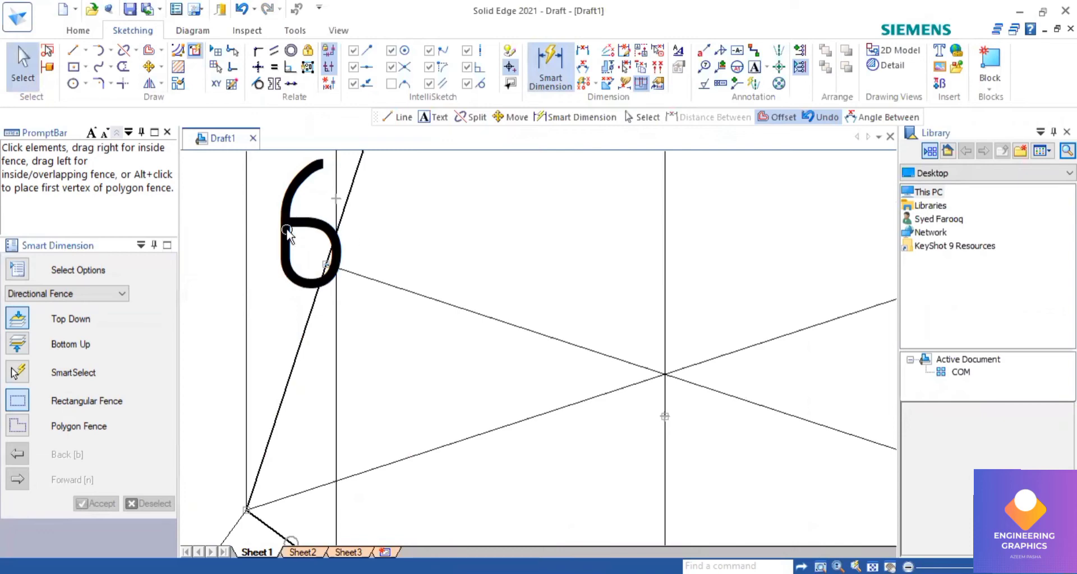
left_click(349, 213)
Move label 6 right off the slanted edge and split the vertical projector where the edge crosses
left_click_drag(349, 214, 460, 204, "ctrl")
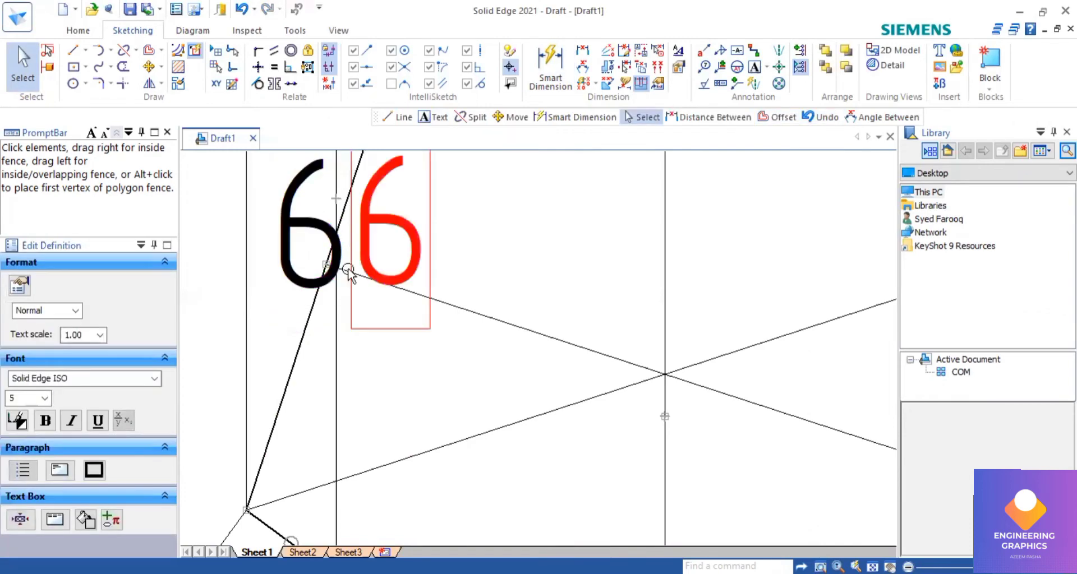
left_click(317, 285)
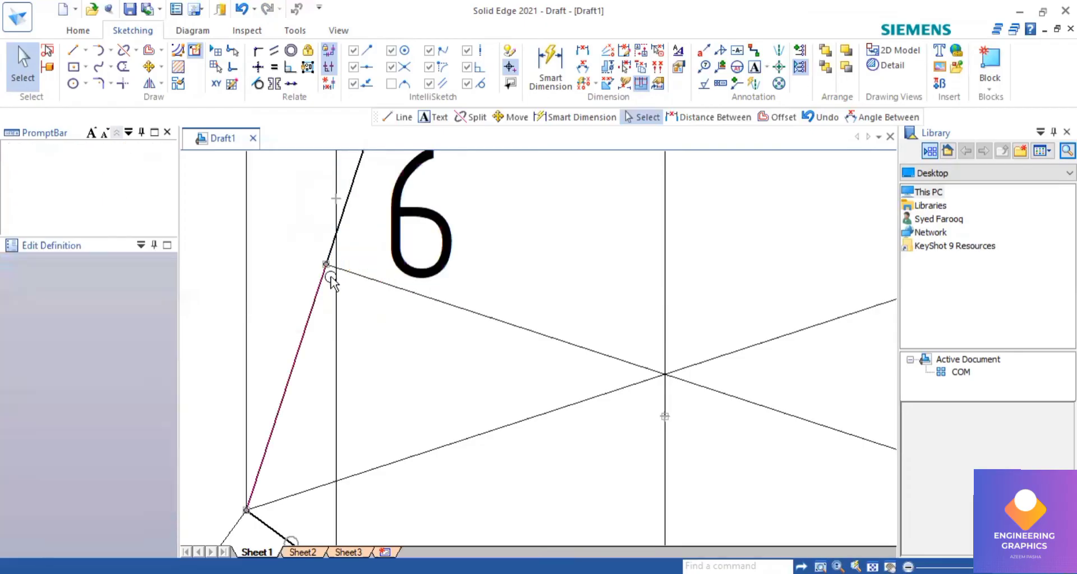
left_click(332, 250)
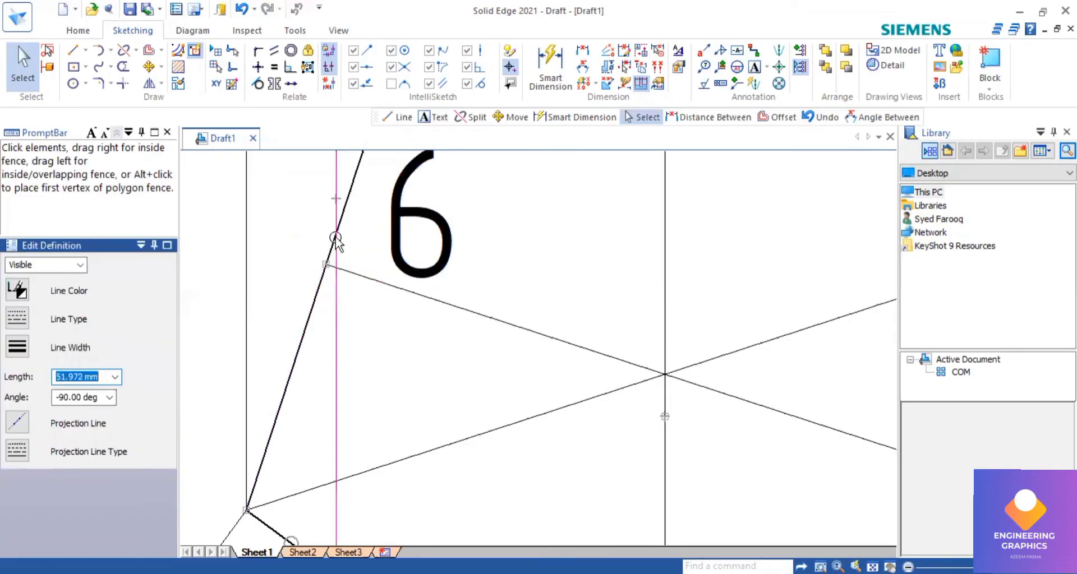
left_click(348, 213)
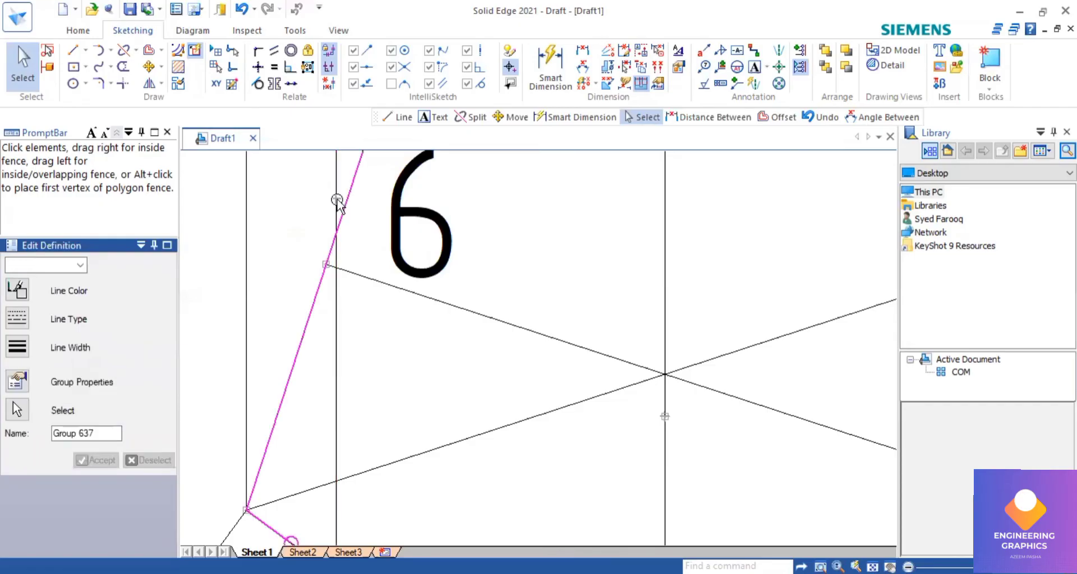
left_click(127, 52)
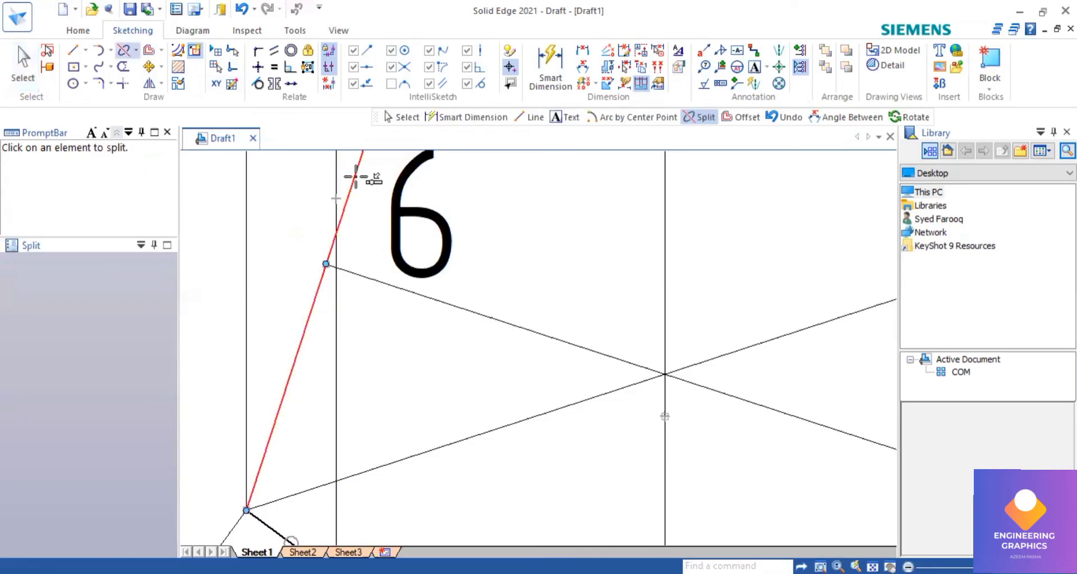
left_click(336, 227)
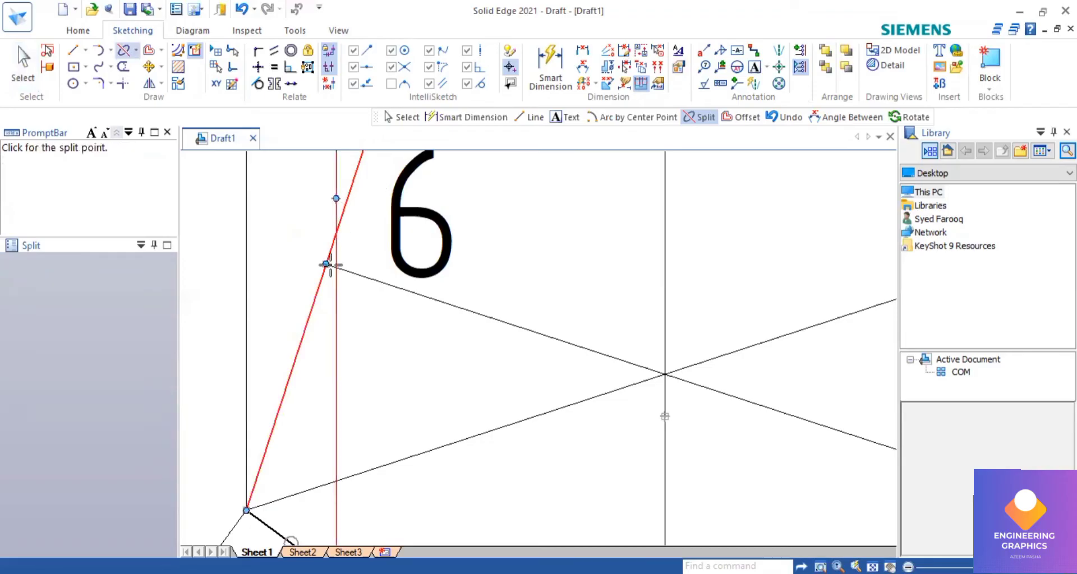
left_click(314, 303)
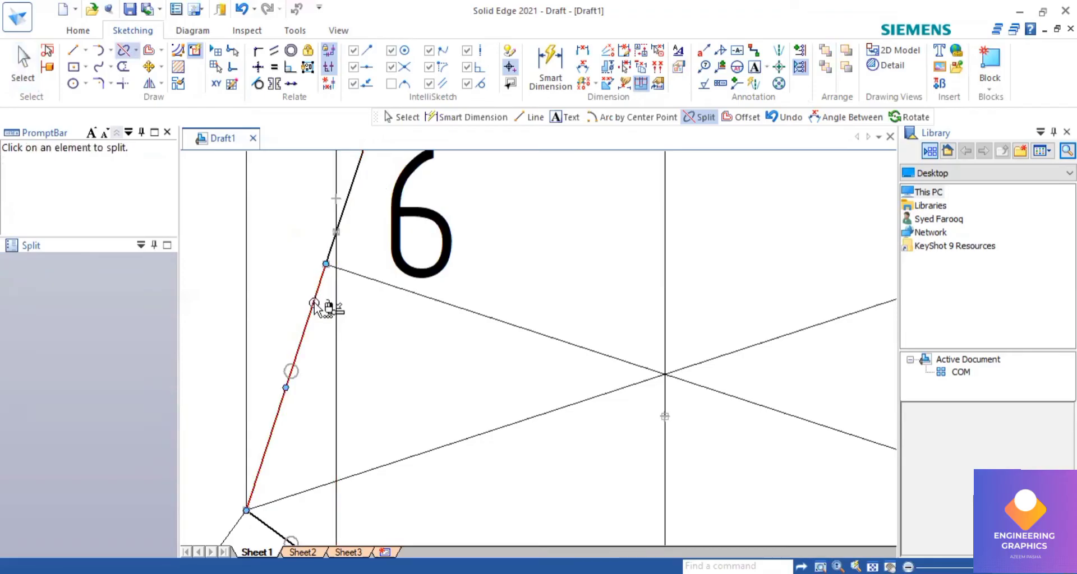
scroll(314, 303, "up", 2)
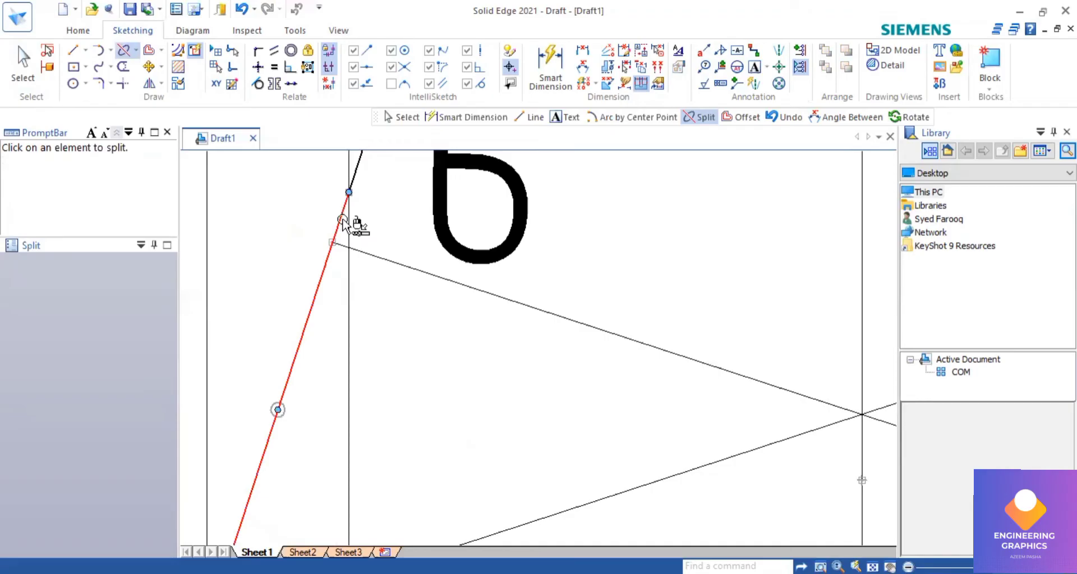
Dimension the slanted edge segment at corner a as 11.3 mm
left_click(550, 51)
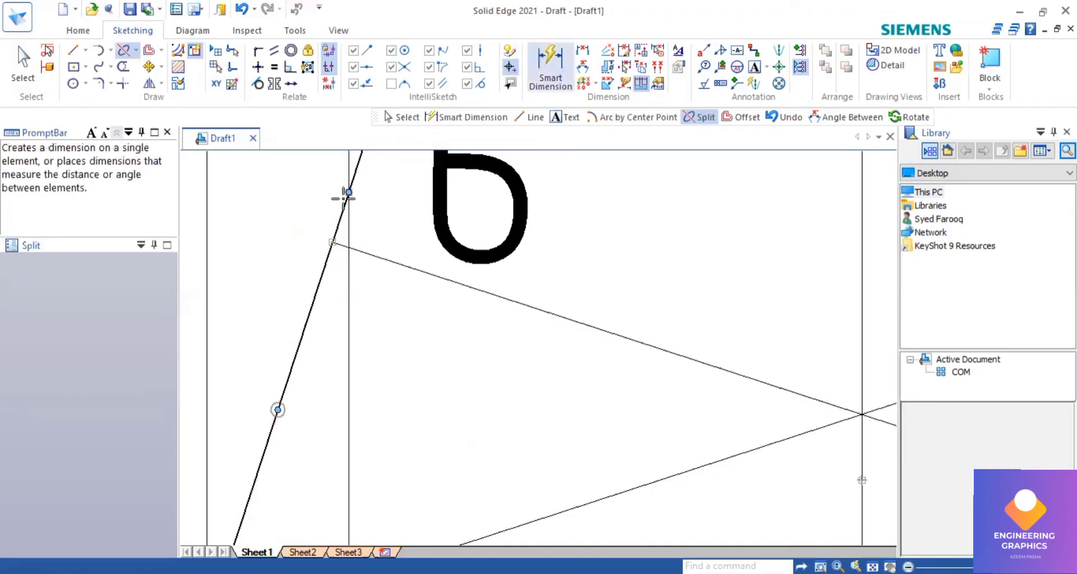
left_click(335, 233)
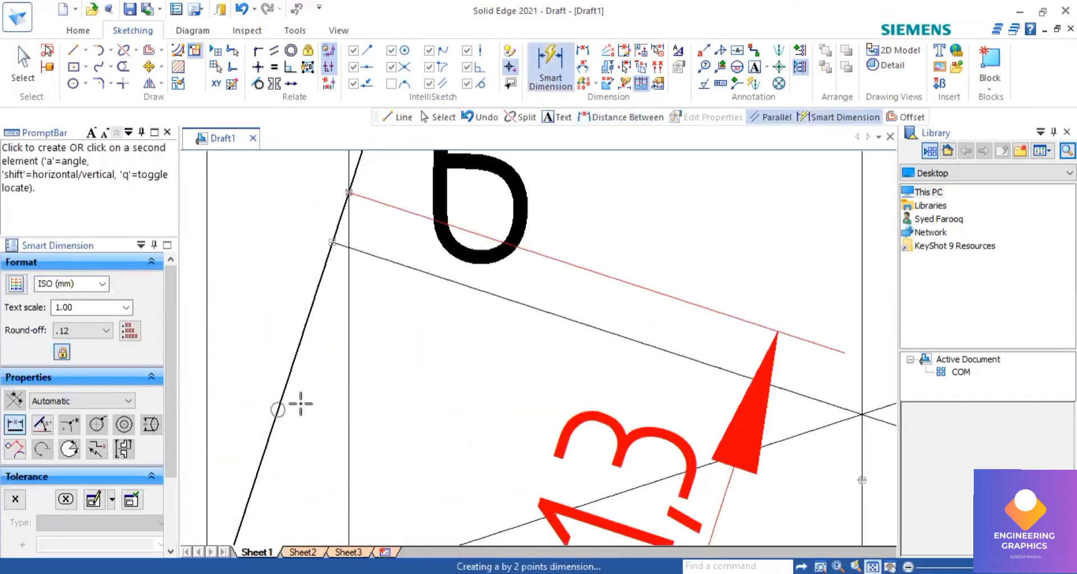
scroll(301, 403, "down", 5)
scroll(310, 415, "up", 5)
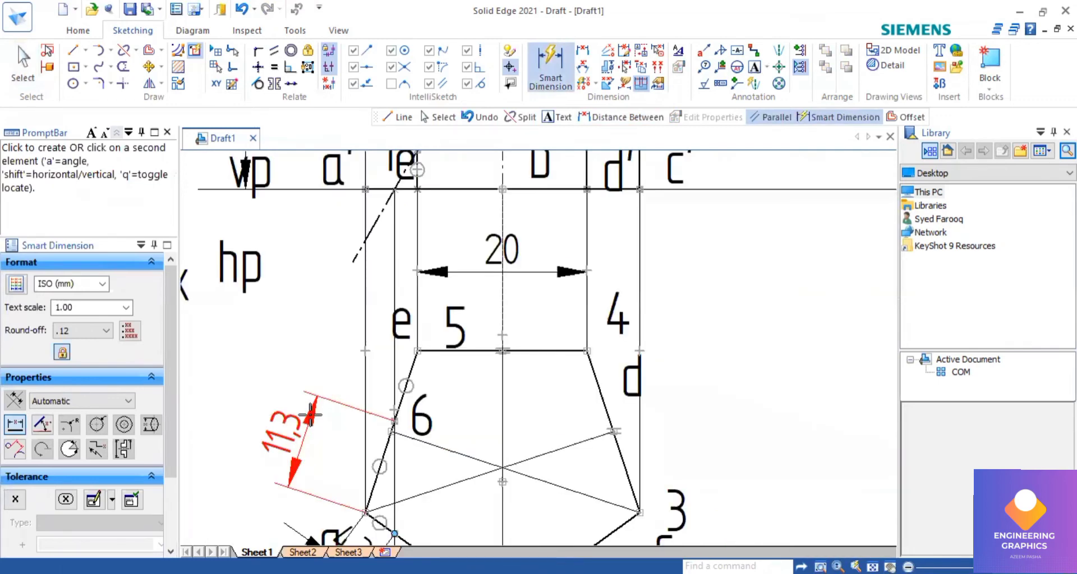
left_click(310, 415)
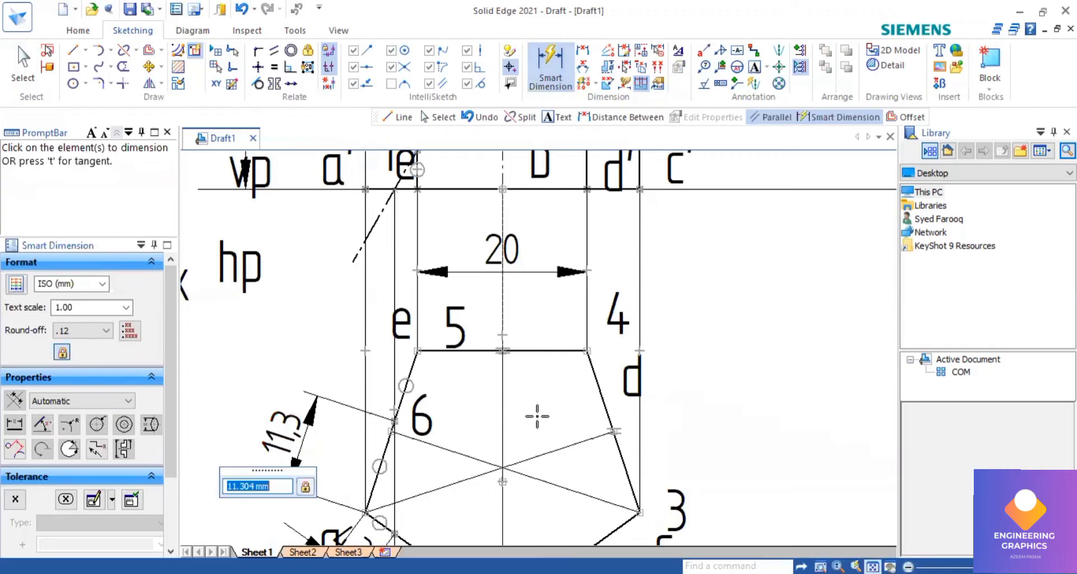
scroll(535, 415, "down", 5)
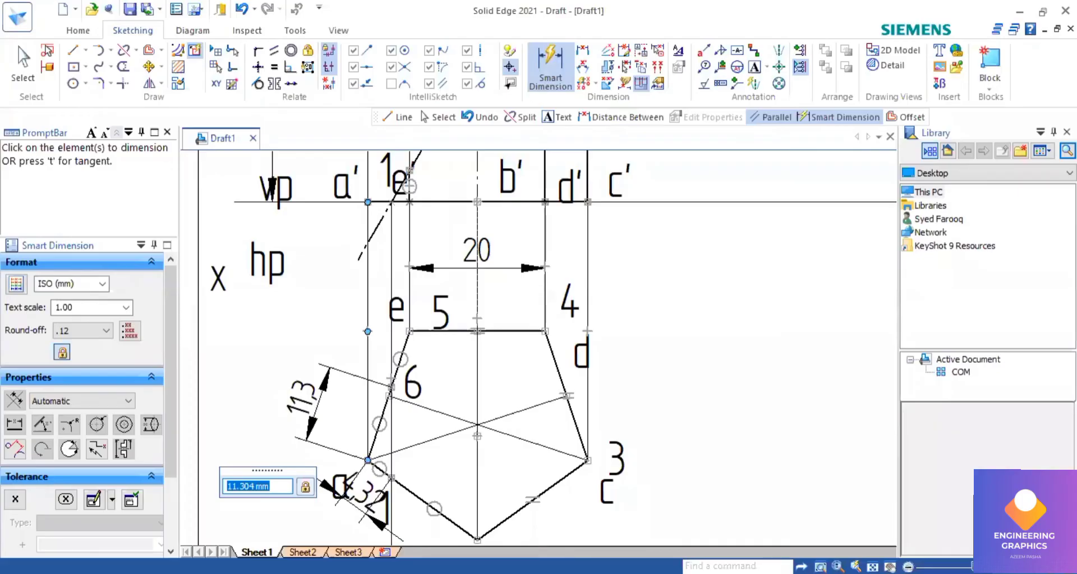
key("ctrl+f")
left_click(74, 52)
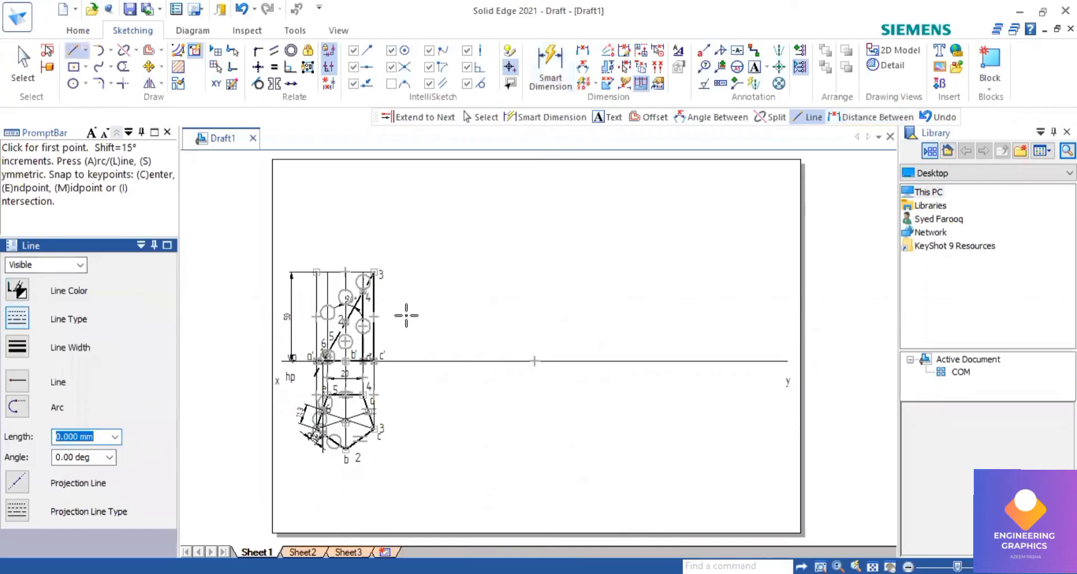
Draw a horizontal line from point 3 far out to the right
scroll(367, 260, "up", 1)
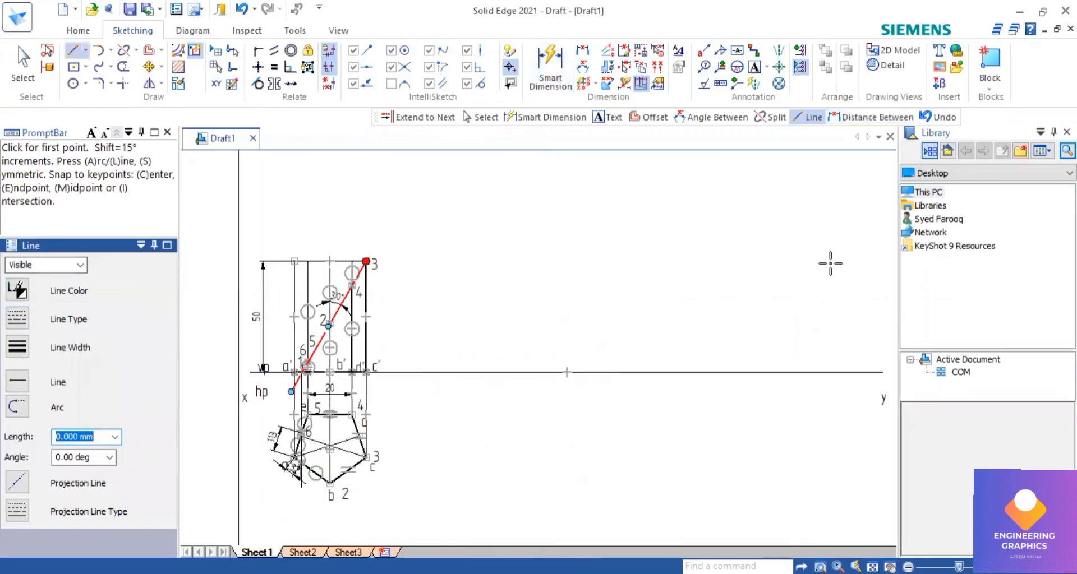
left_click(365, 261)
left_click(874, 261)
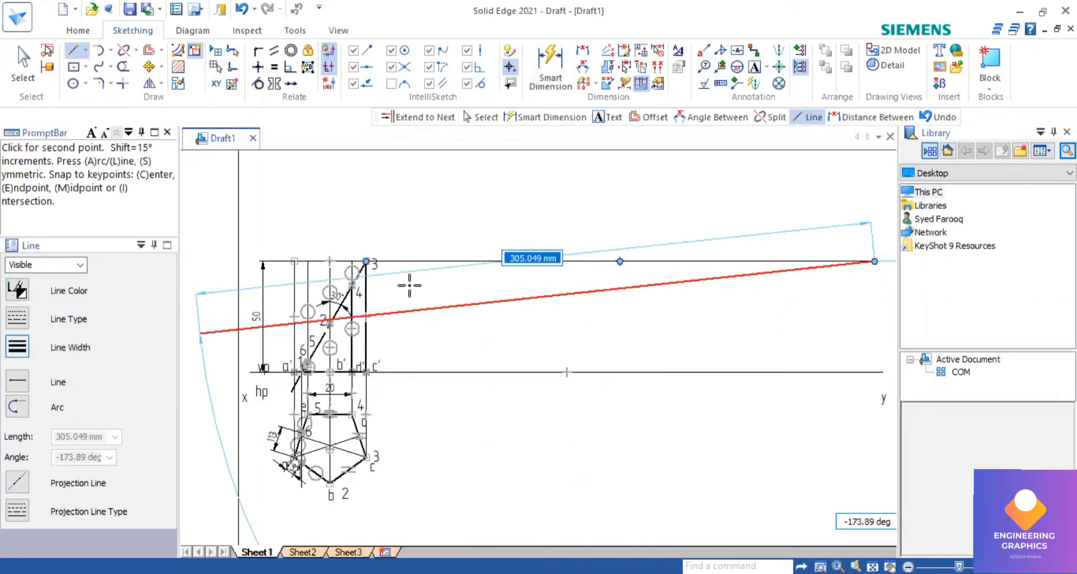
right_click(428, 261)
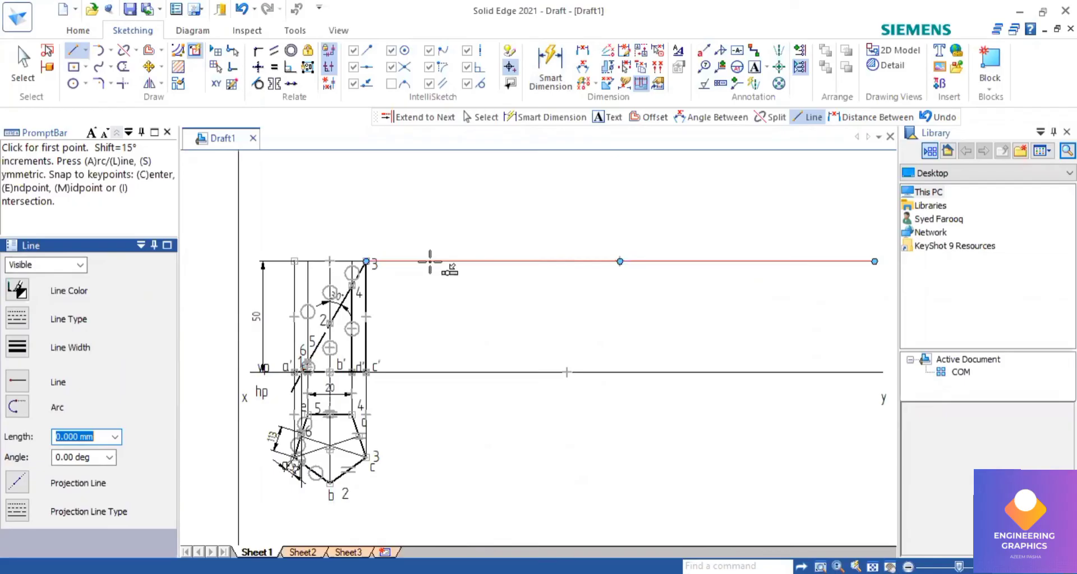
Drop a 50 mm vertical line from that line to the xy line and place a label below it
left_click(457, 261)
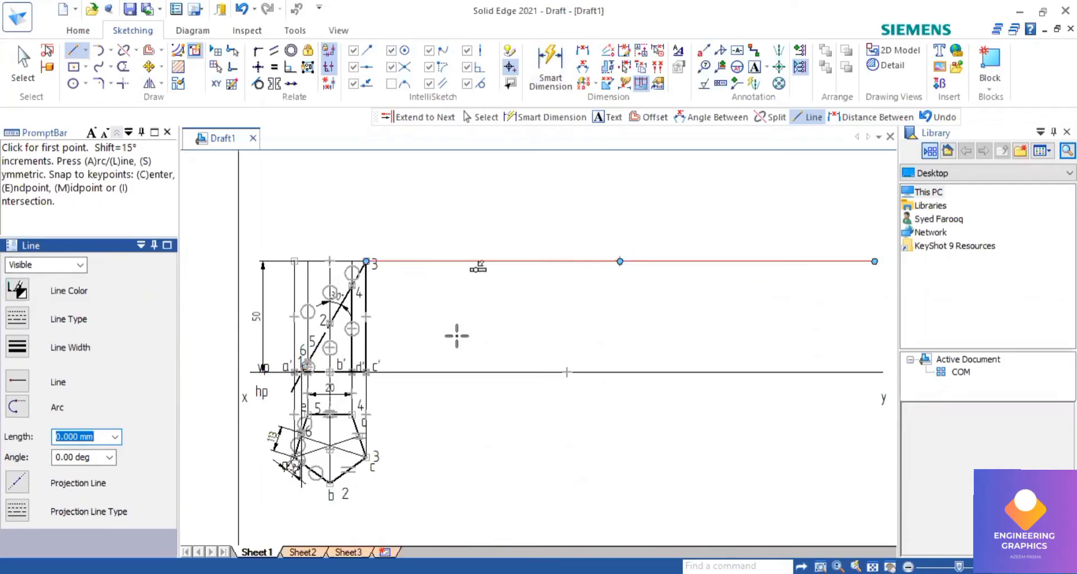
left_click(457, 371)
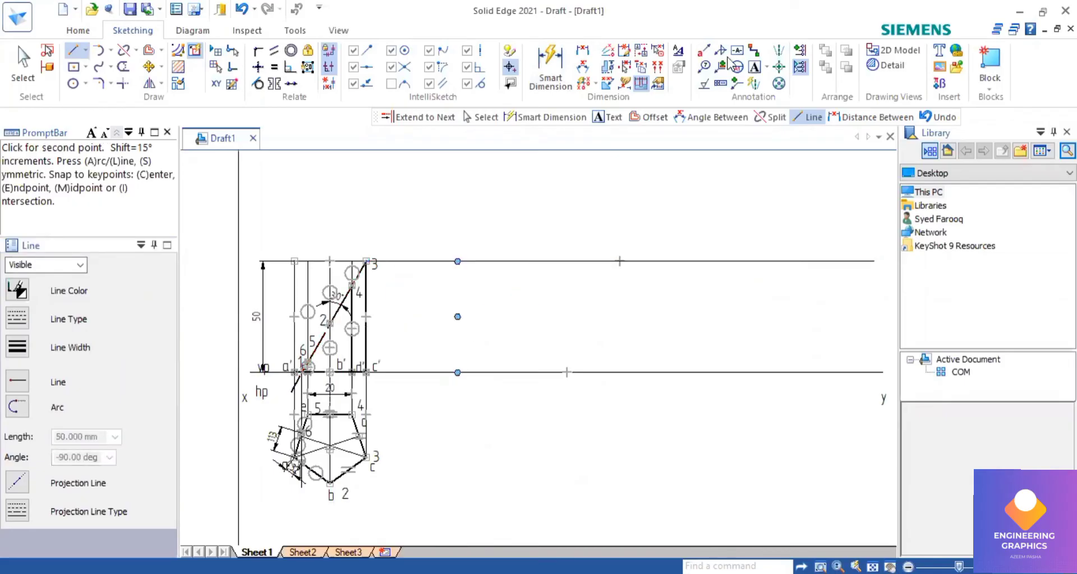
key("Escape")
left_click(756, 67)
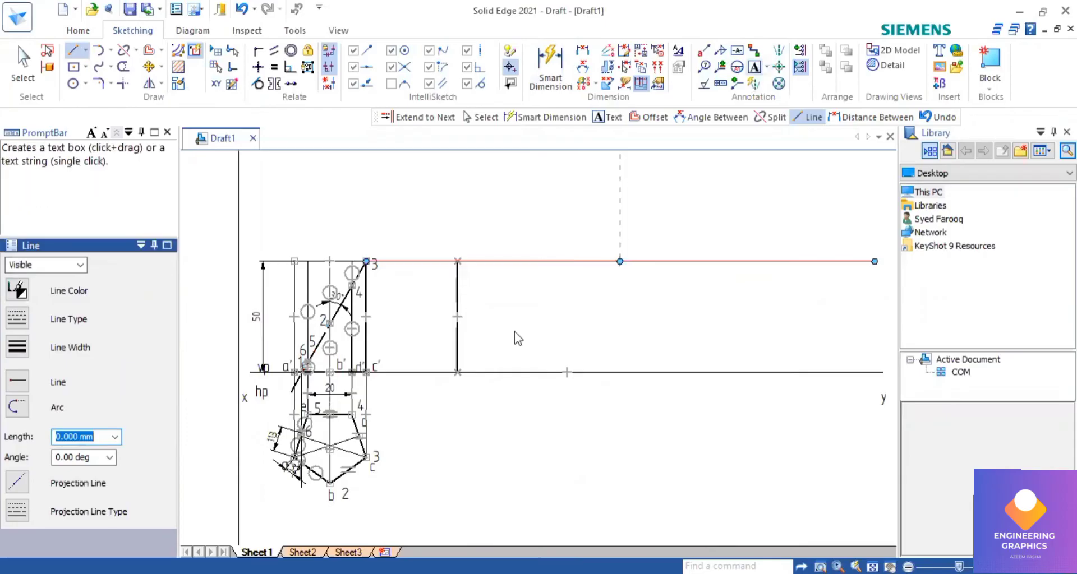
left_click(464, 384)
Label the first vertical A and offset it repeatedly 20 mm to the right
type("A")
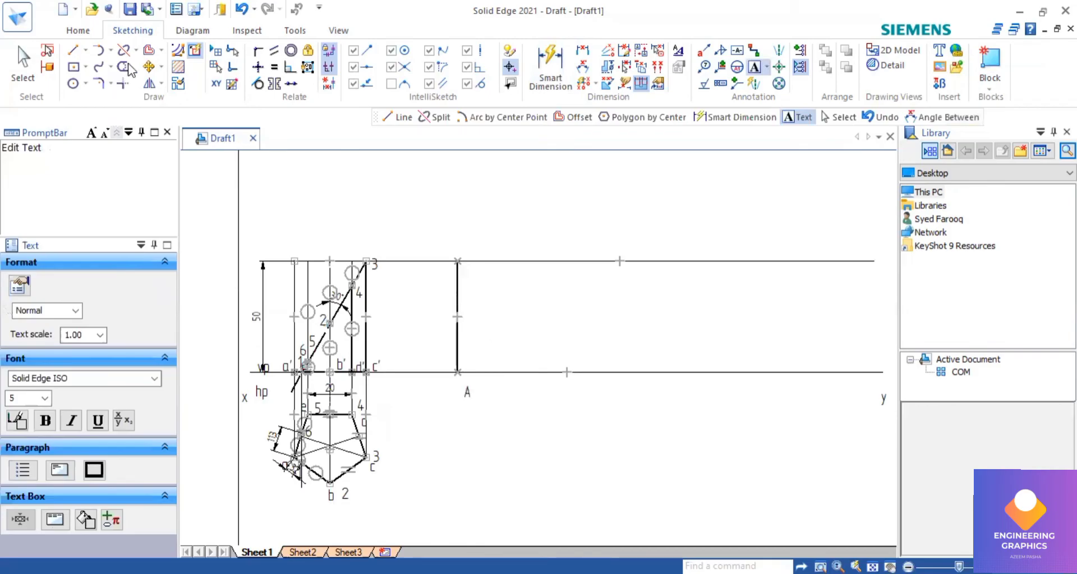
left_click(151, 53)
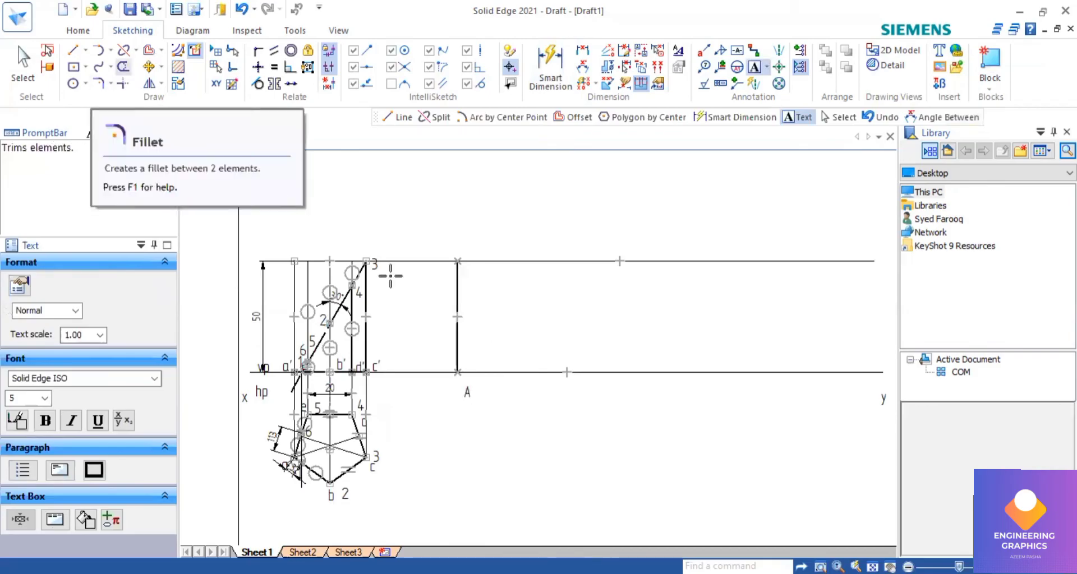
left_click(455, 300)
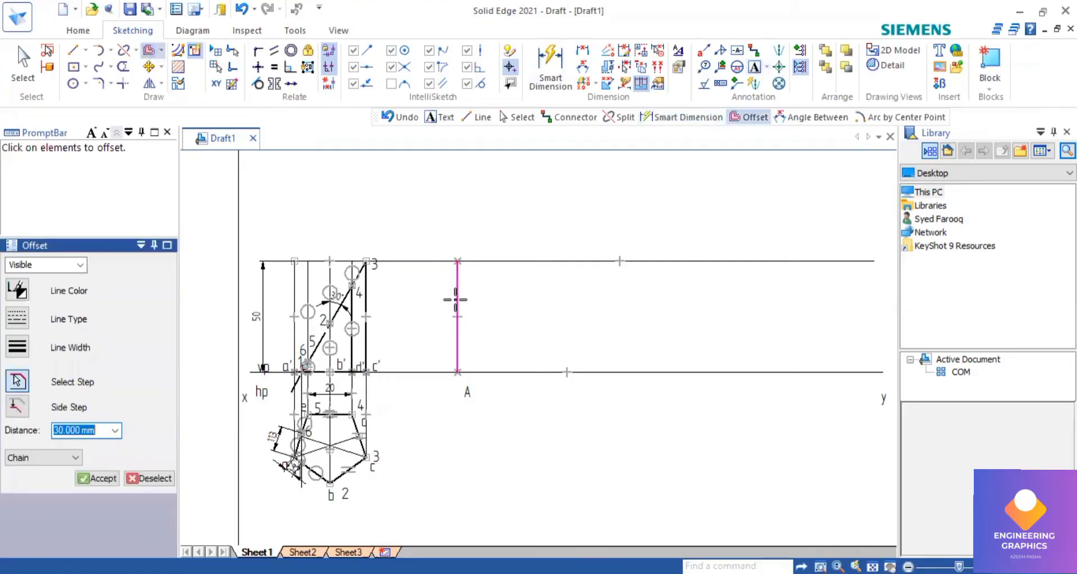
type("20")
key("Return")
left_click(519, 302)
left_click(571, 301)
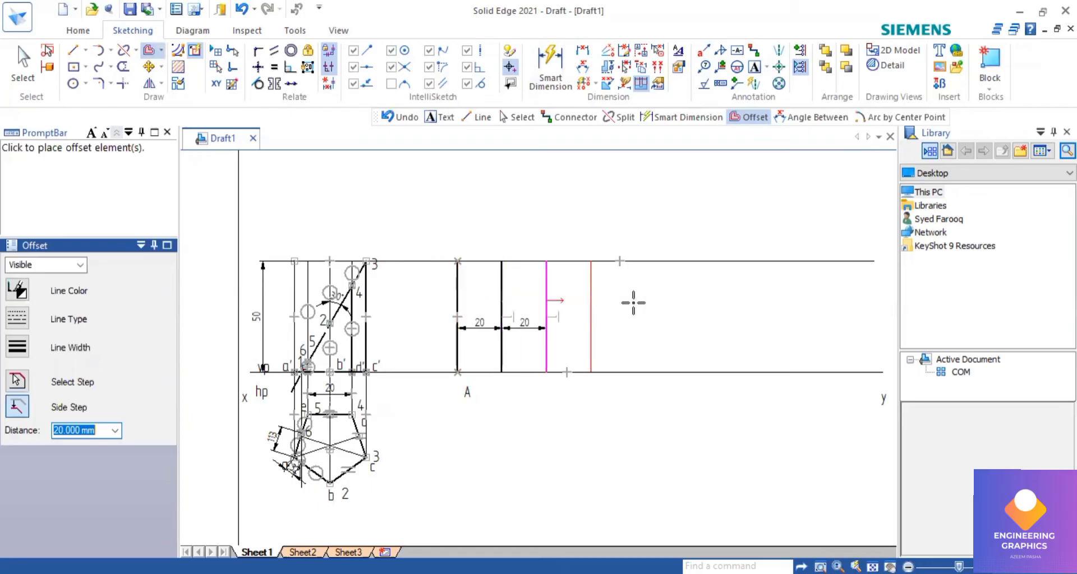
left_click(633, 302)
left_click(695, 179)
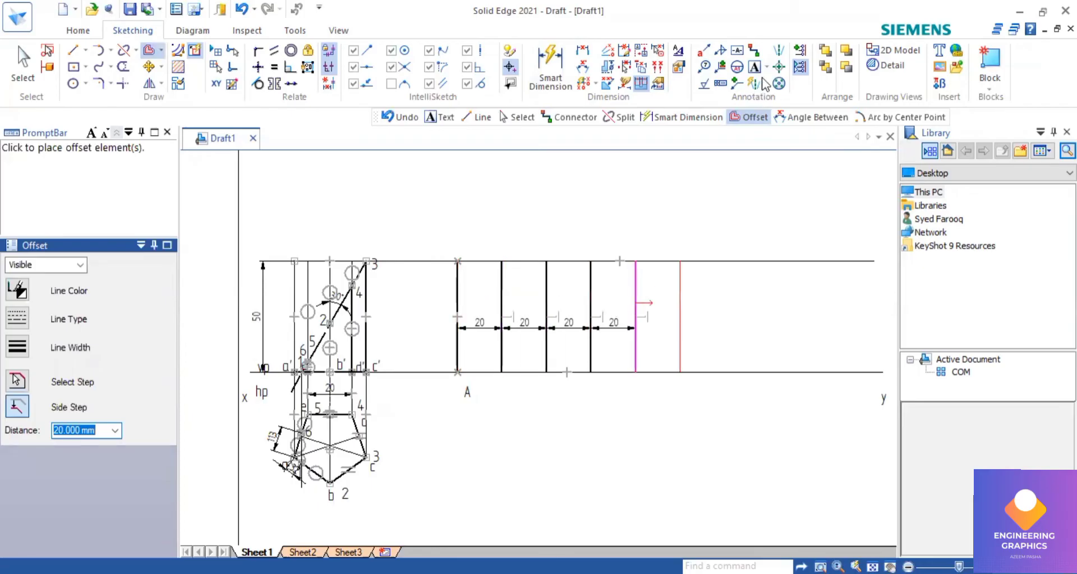
Add the labels B, C, E and A beneath the offset generators
left_click(500, 382)
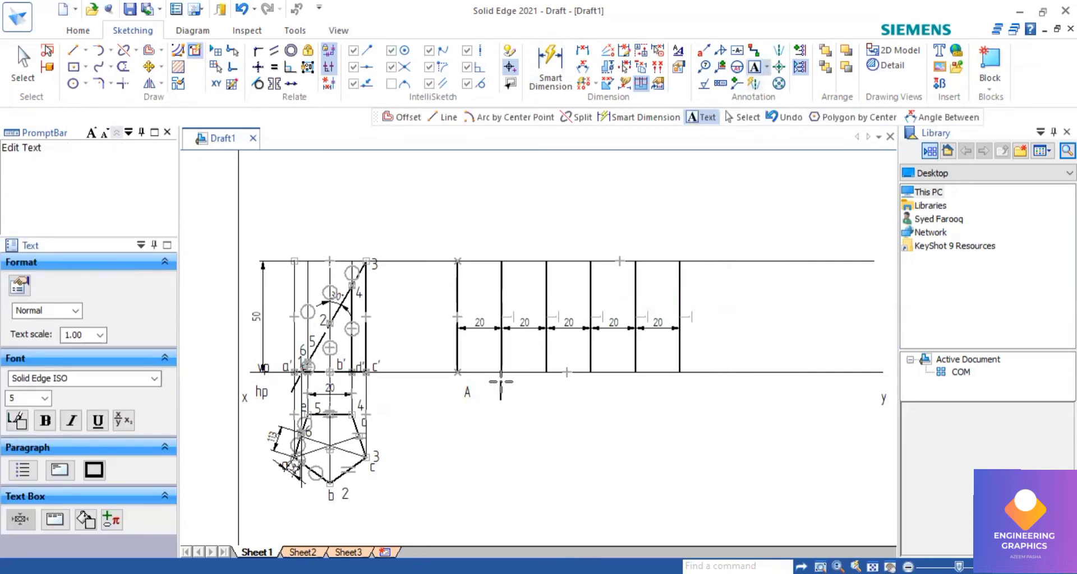
left_click(501, 382)
type("B")
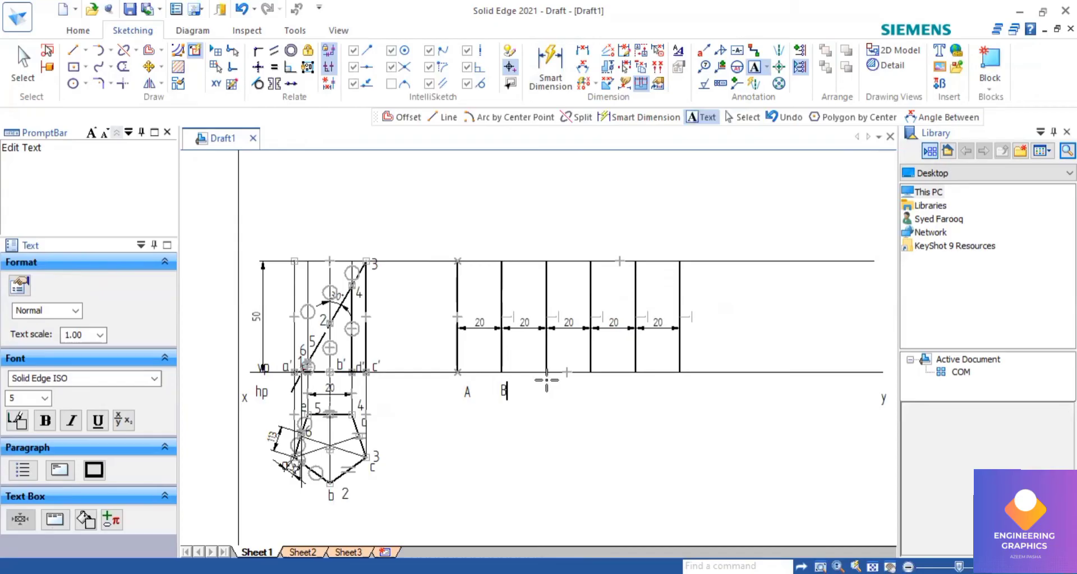
left_click(547, 381)
type("C")
left_click(637, 380)
type("E")
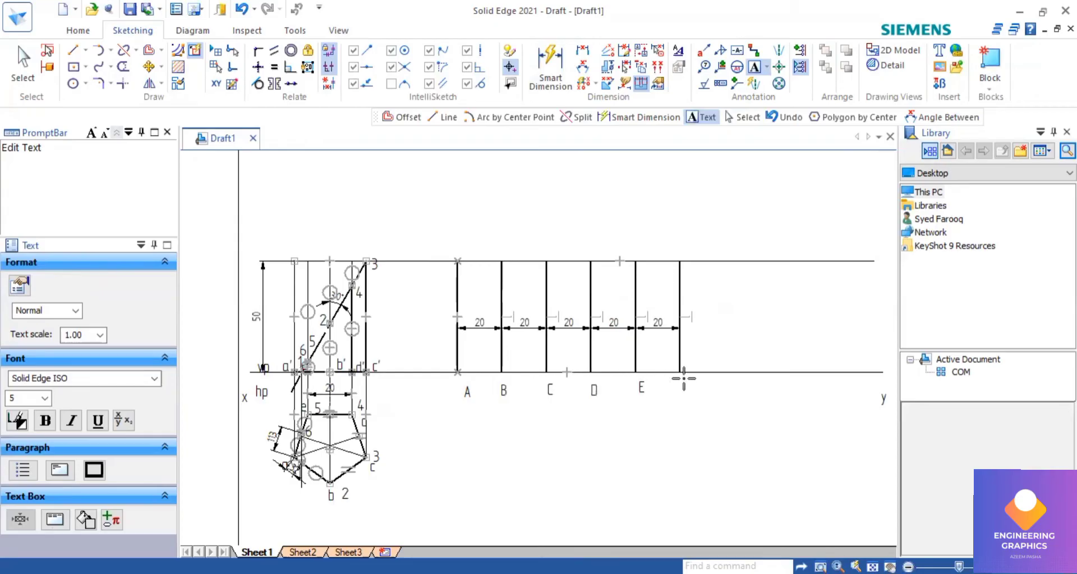
left_click(684, 380)
type("A")
scroll(436, 402, "up", 1)
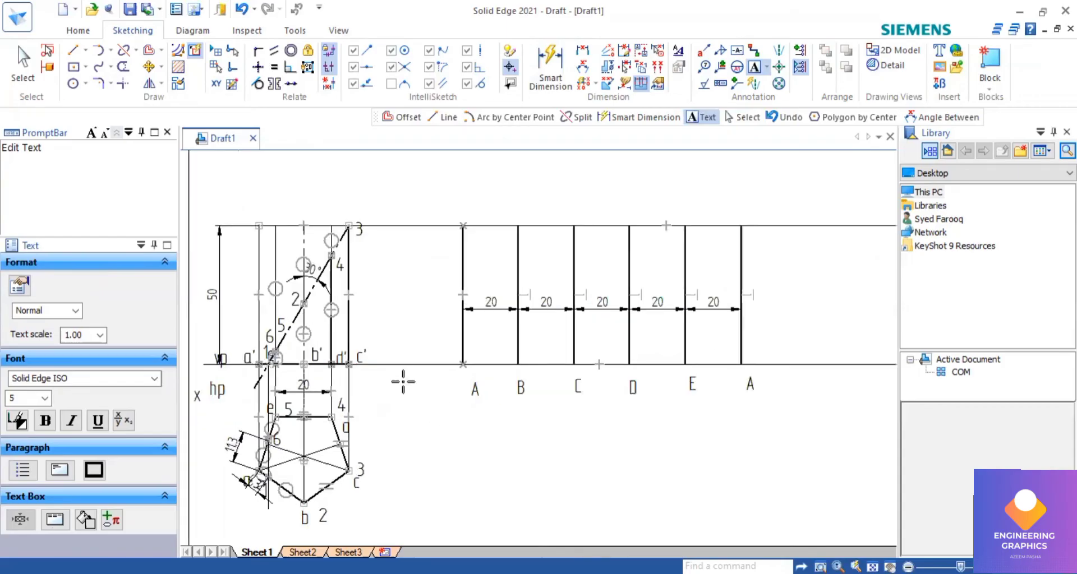
scroll(411, 391, "up", 1)
left_click(872, 567)
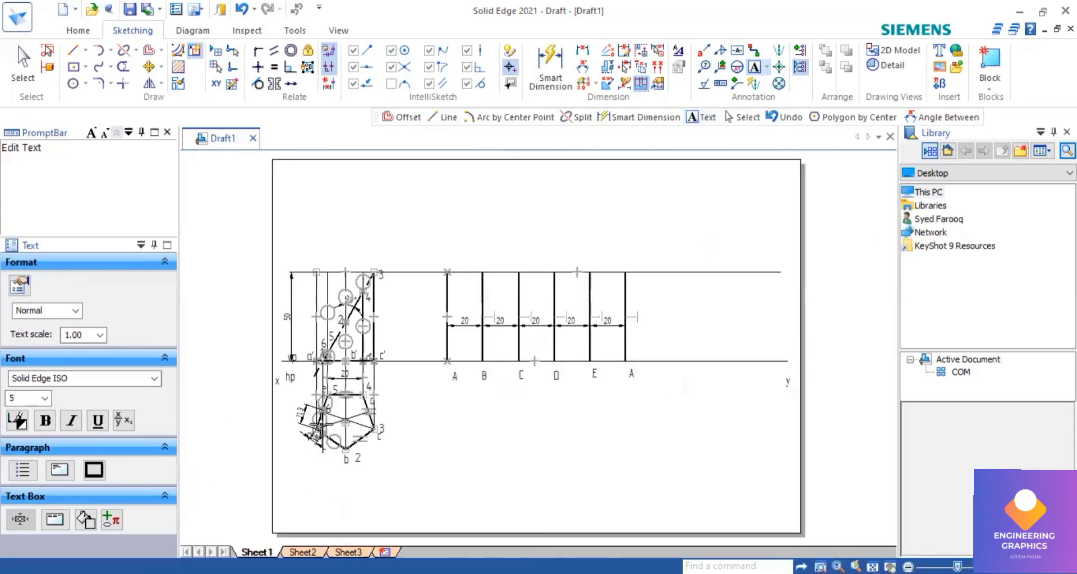
Draw a 4.3 mm-radius arc centred at the foot of line A, crossing the xy line
scroll(326, 457, "up", 2)
scroll(319, 422, "up", 1)
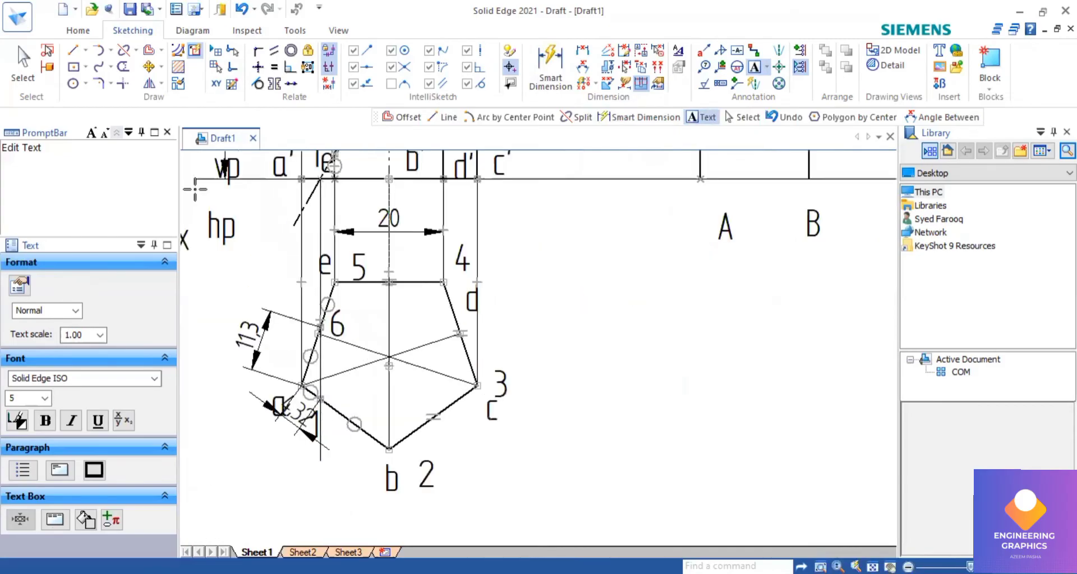
scroll(321, 422, "down", 2)
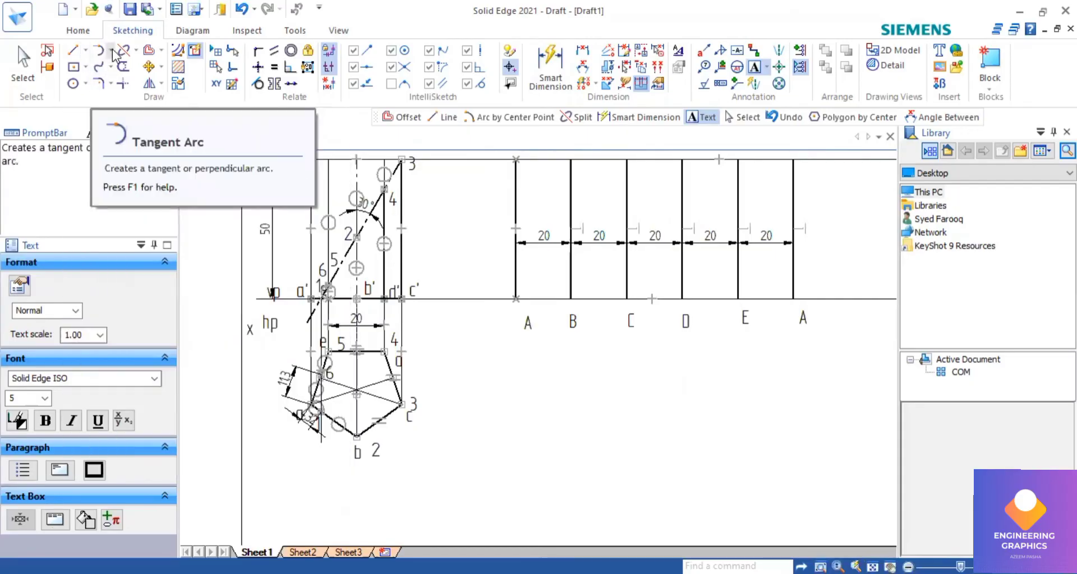
left_click(122, 107)
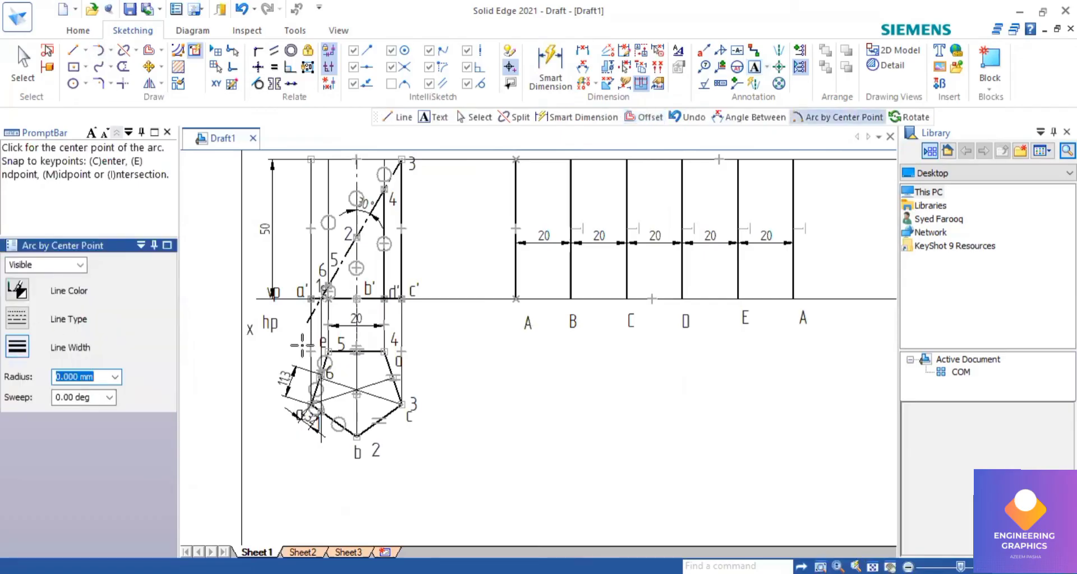
left_click(545, 285)
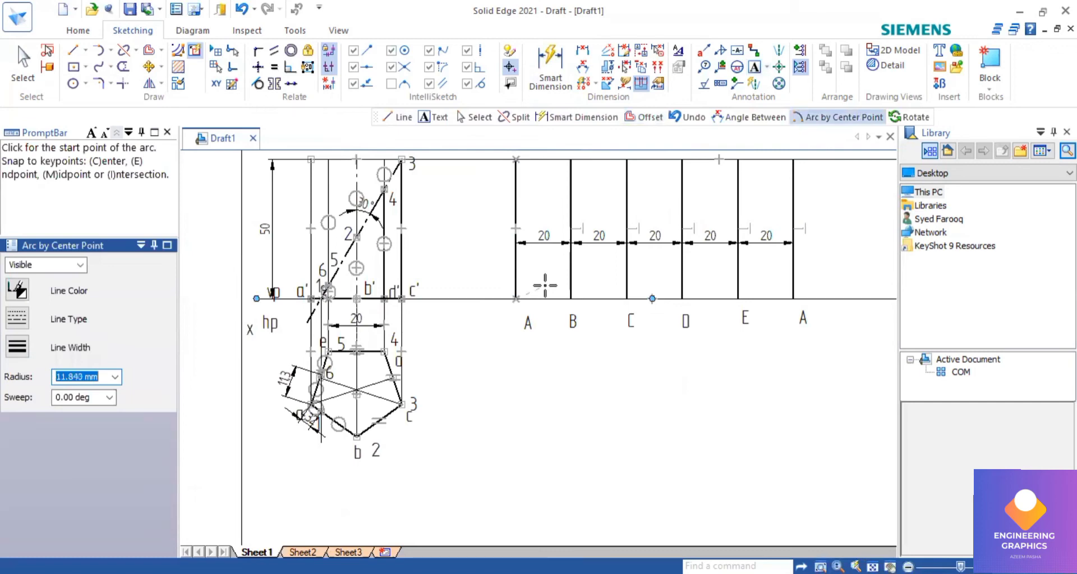
type("4.32")
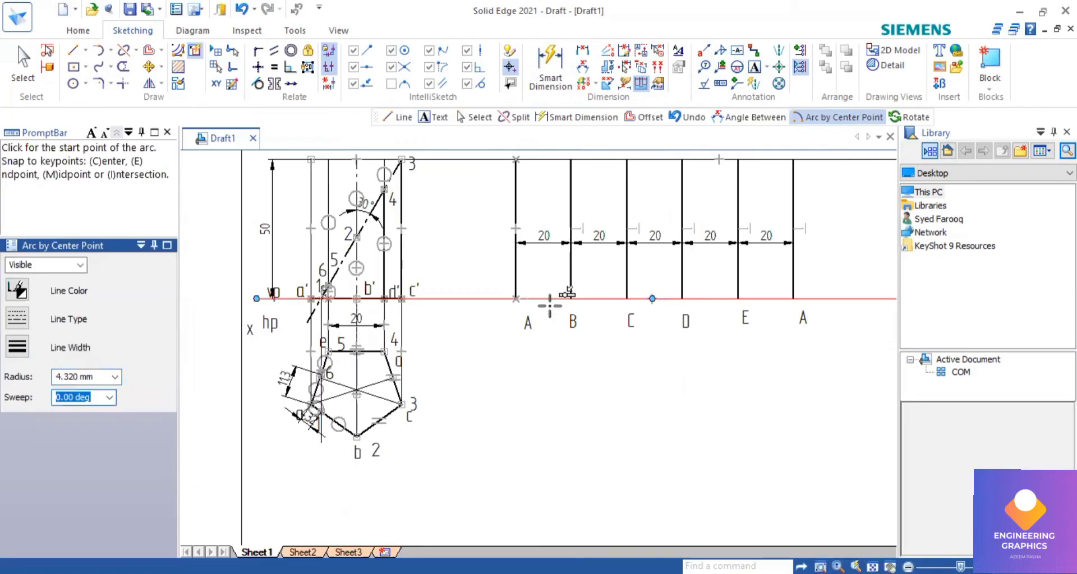
left_click(548, 287)
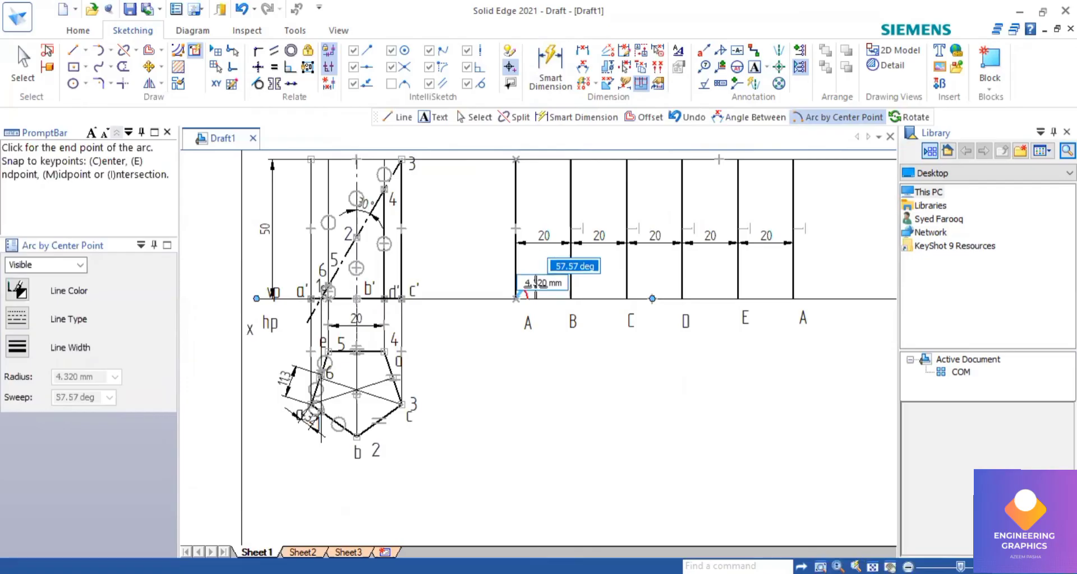
left_click(536, 282)
scroll(535, 283, "up", 2)
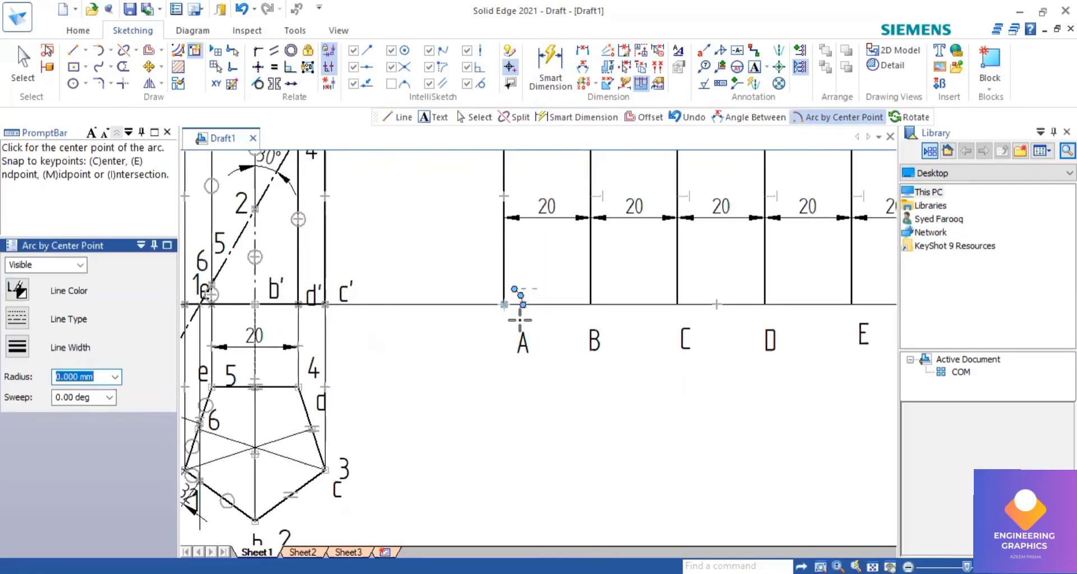
scroll(520, 319, "up", 1)
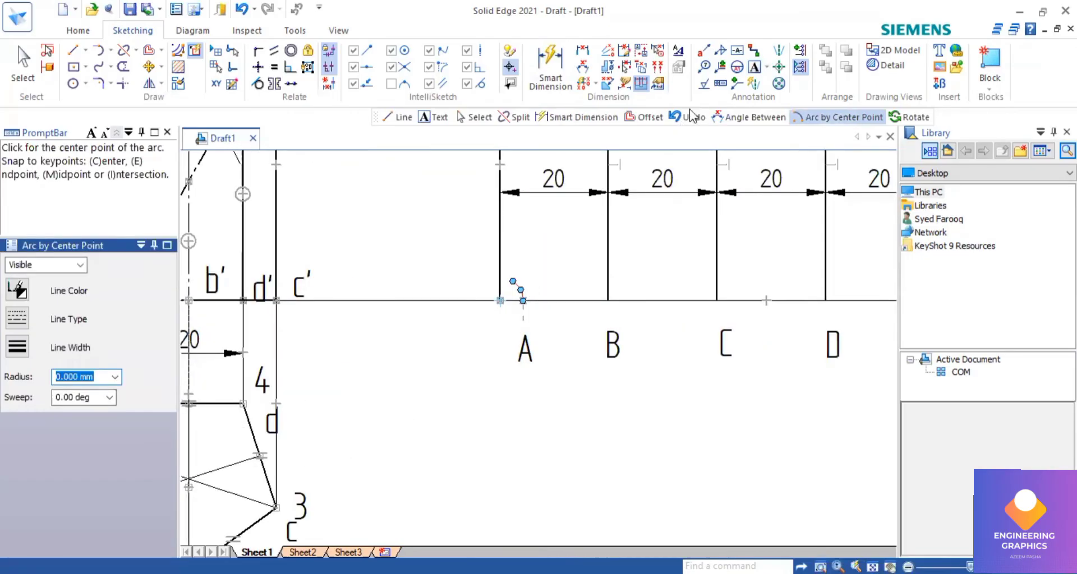
Label the marked point beside A as 1
left_click(753, 76)
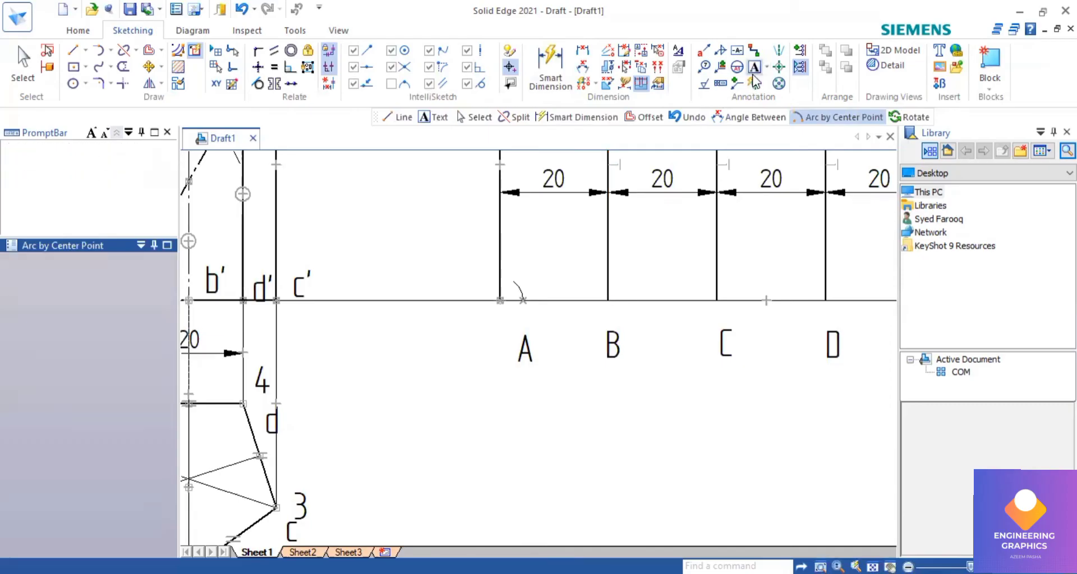
left_click(538, 314)
type("1")
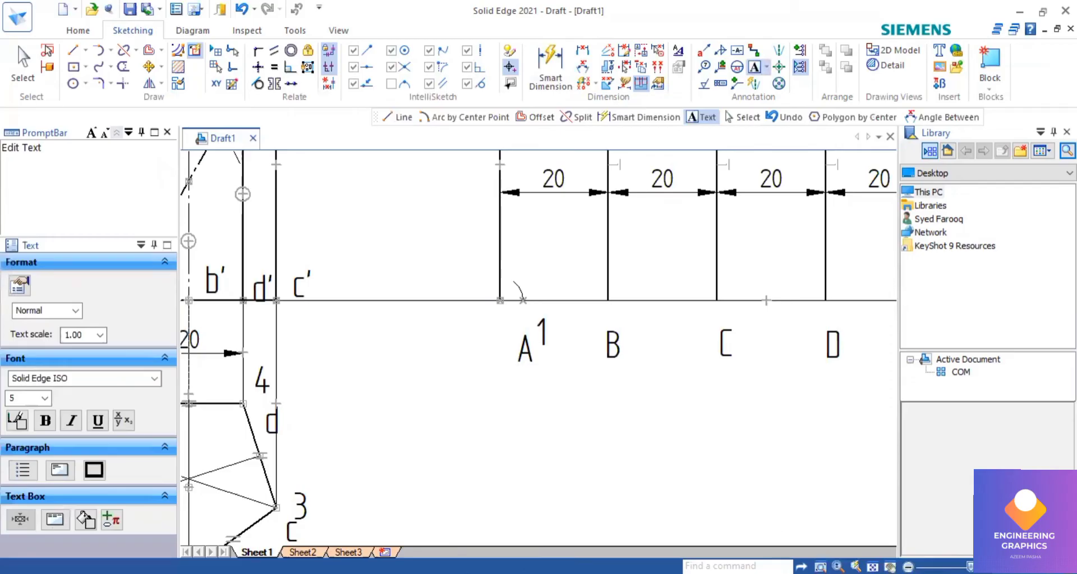
scroll(330, 359, "down", 3)
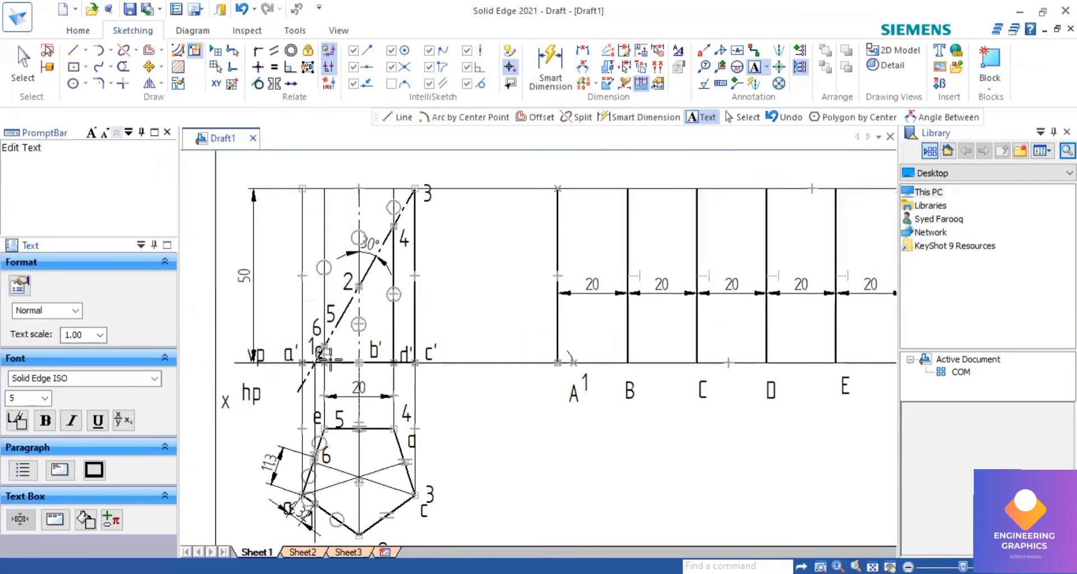
scroll(331, 360, "up", 2)
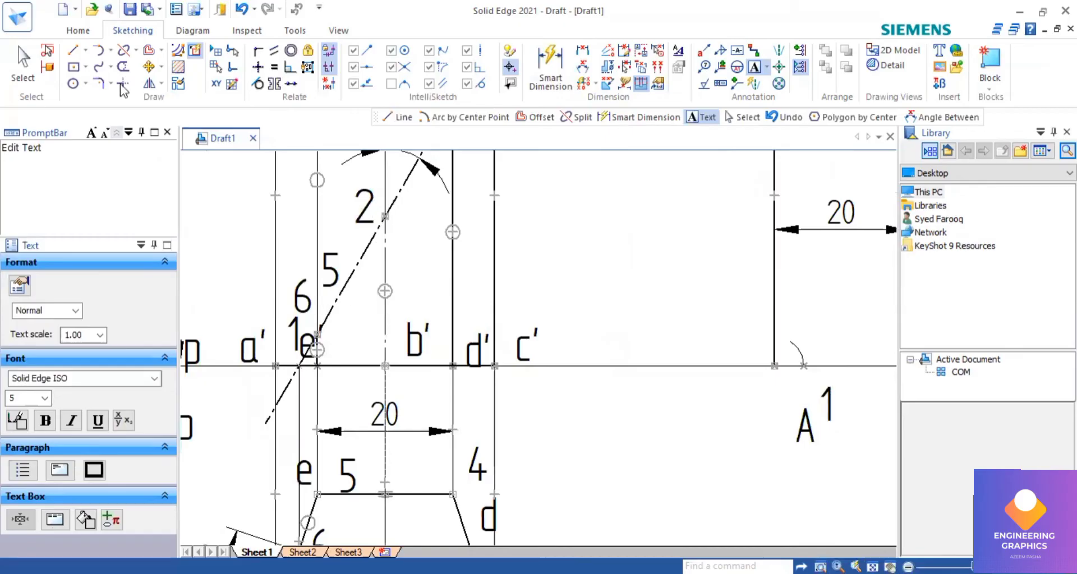
Project point 2 horizontally to generator B and add the label text '23' beside it
left_click(73, 49)
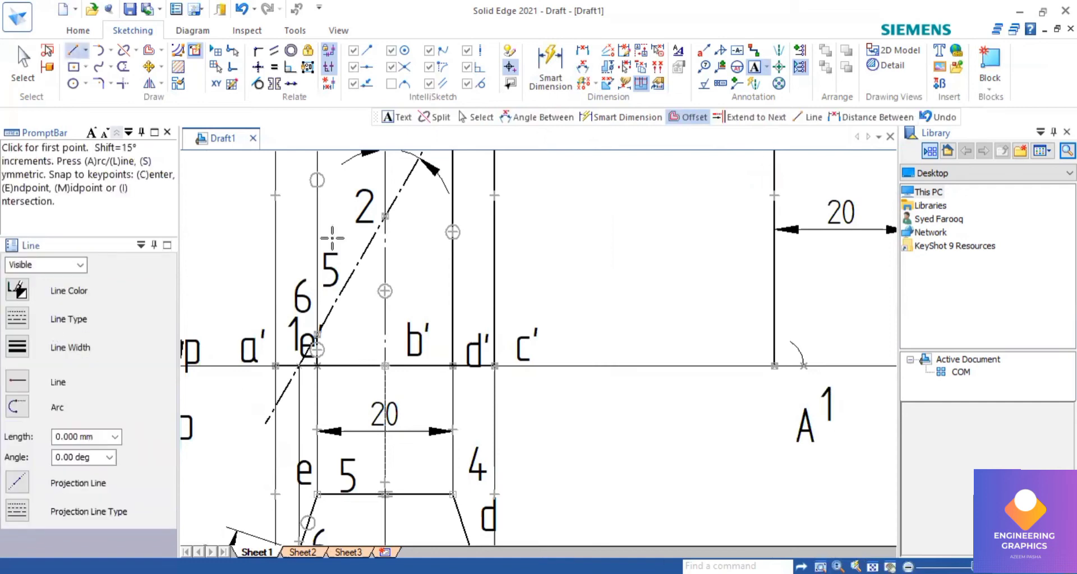
left_click(385, 216)
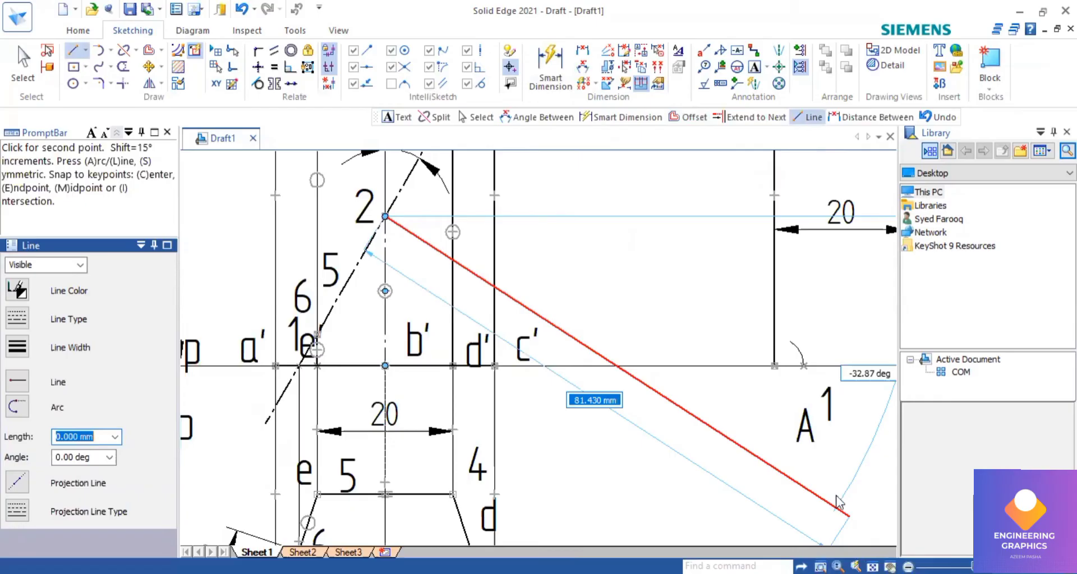
middle_click(496, 338)
middle_click(495, 337)
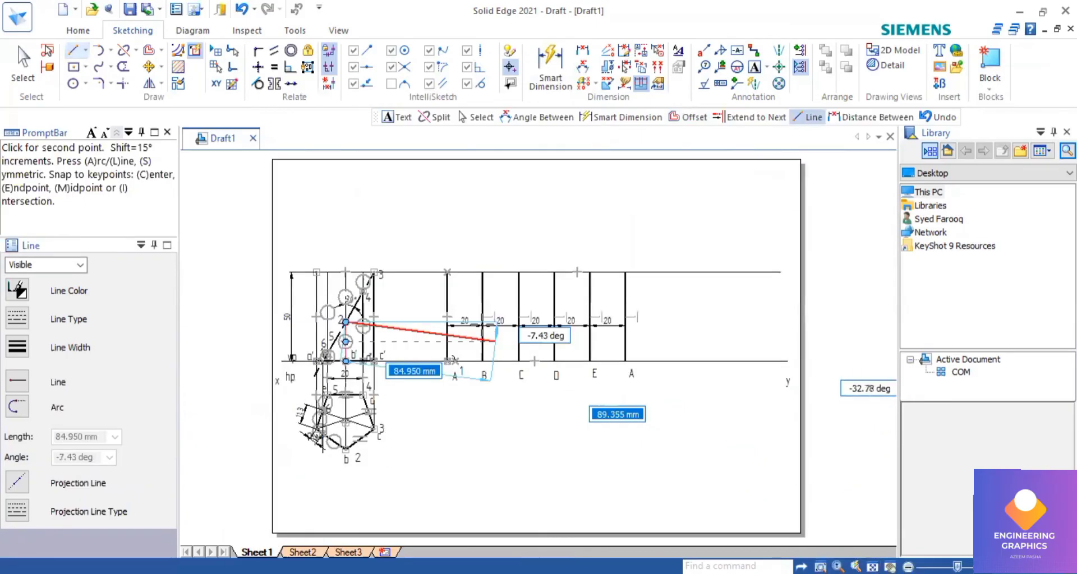
scroll(483, 326, "up", 3)
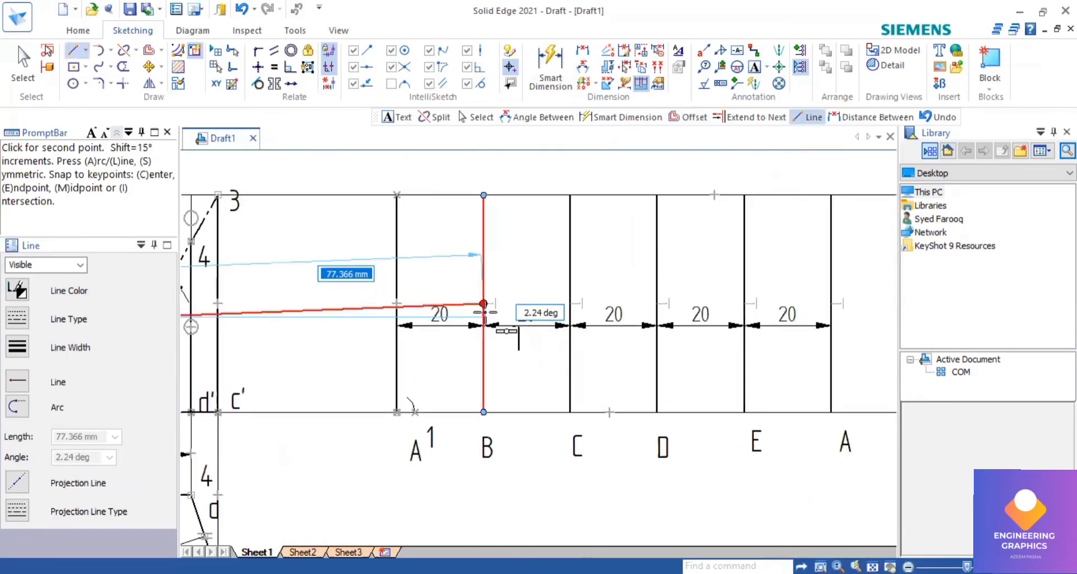
left_click(484, 312)
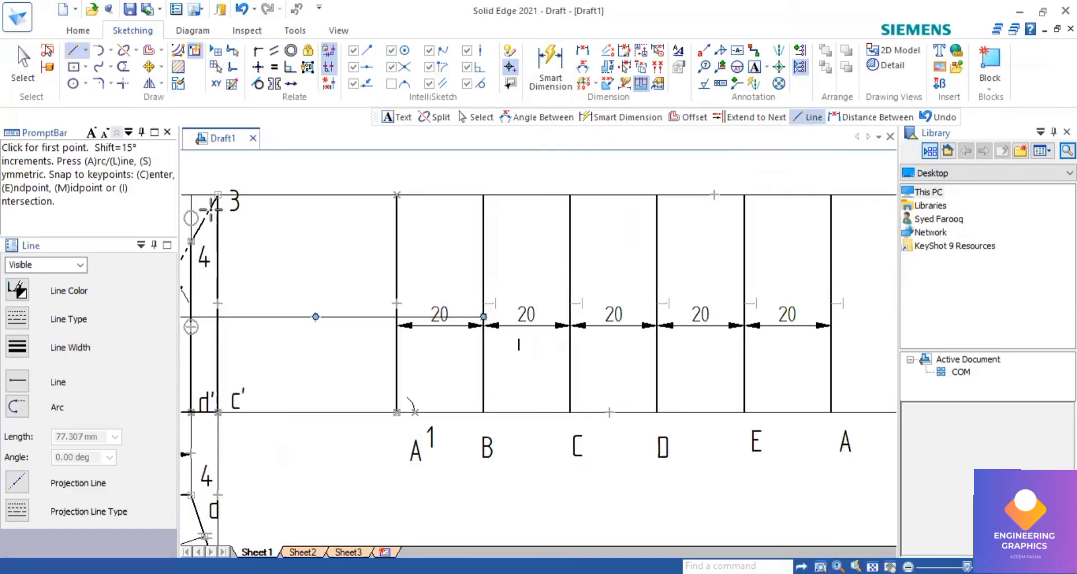
left_click(752, 69)
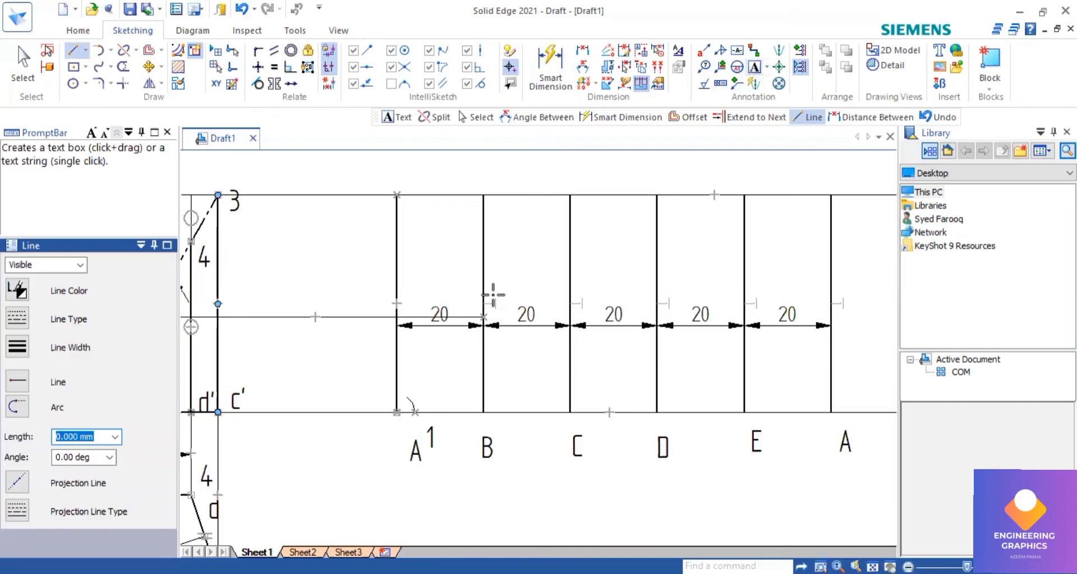
left_click(492, 294)
type("2")
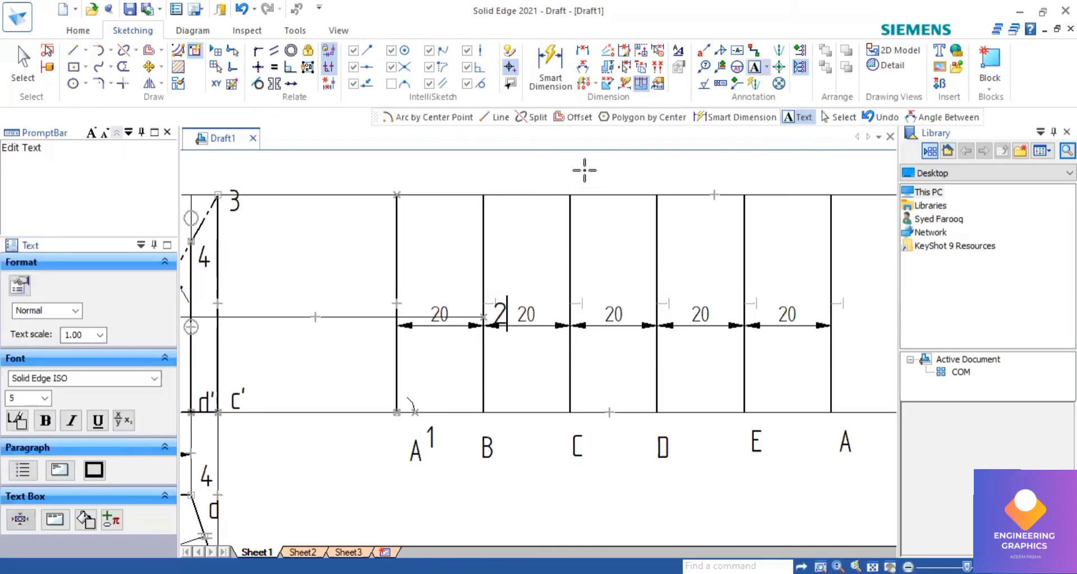
type("3")
Draw a horizontal projector from the level of point 4 across to generator D
left_click(72, 51)
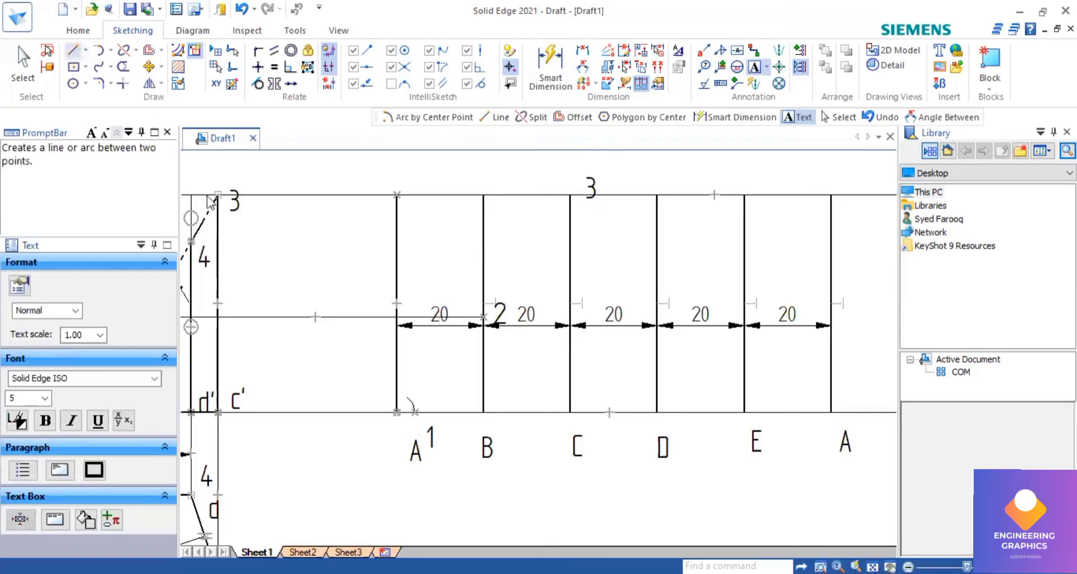
left_click(191, 241)
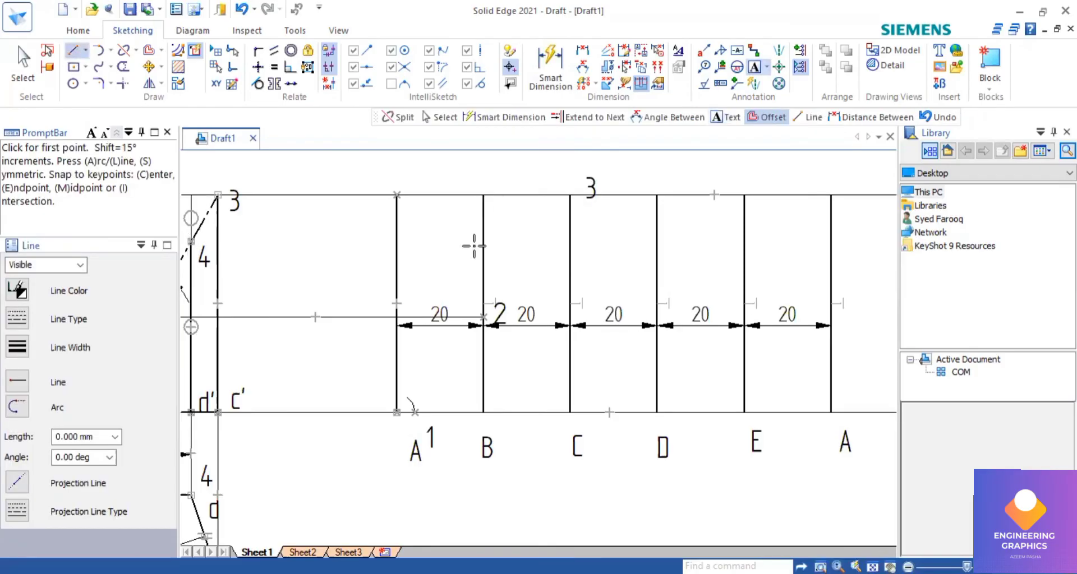
left_click(654, 241)
key("Escape")
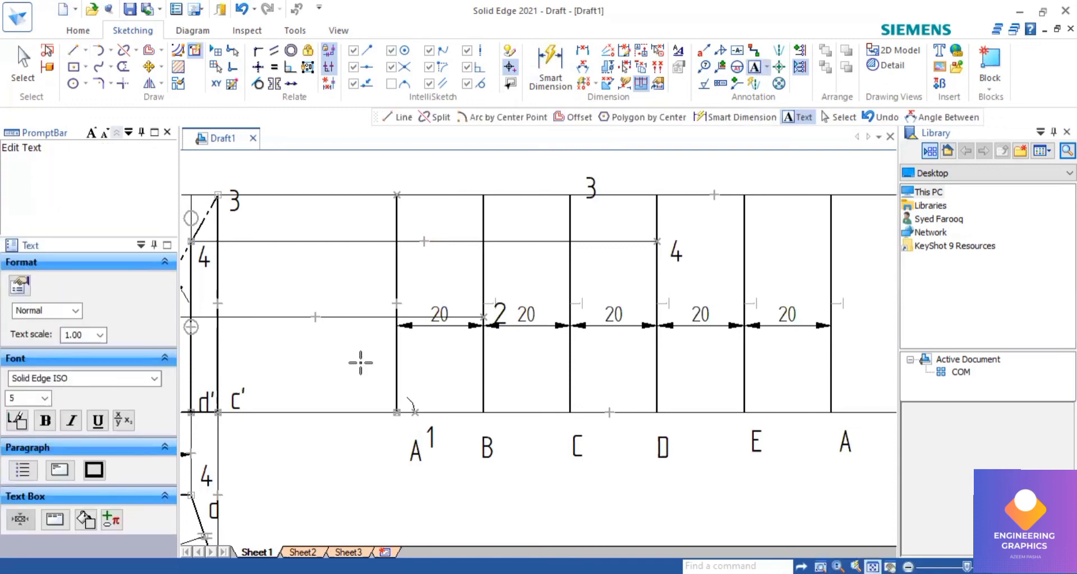
key("ctrl+shift+a")
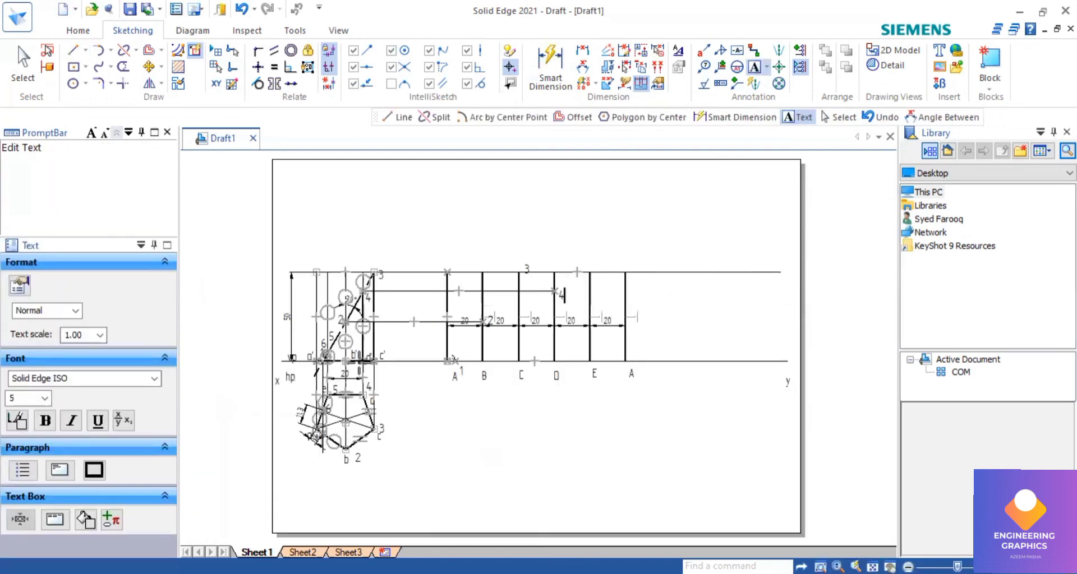
scroll(360, 363, "up", 3)
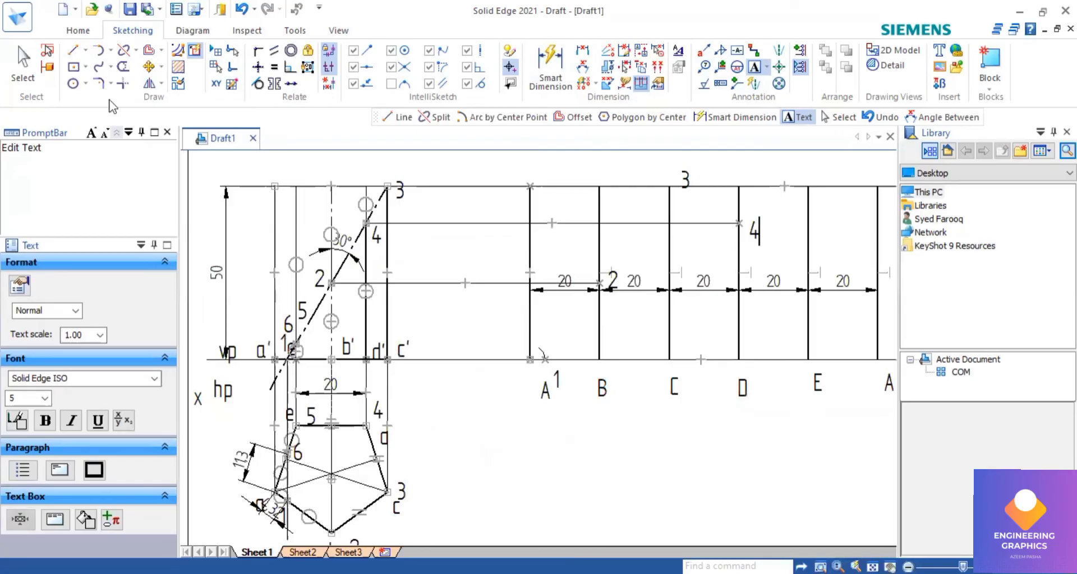
Run a 0° projector line from front-view point 5 across to generator E
left_click(72, 51)
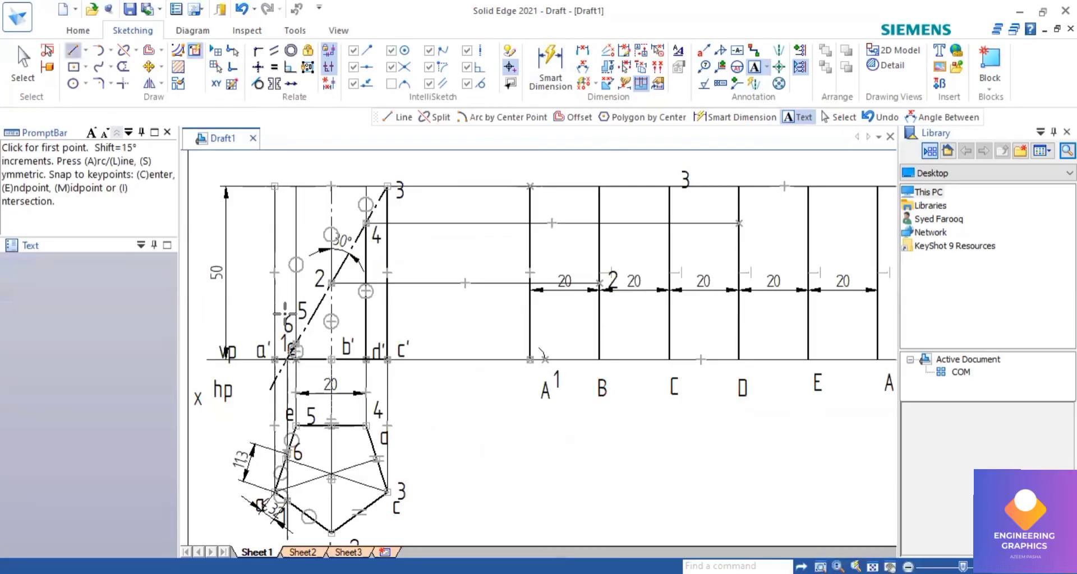
scroll(295, 351, "up", 4)
left_click(673, 379)
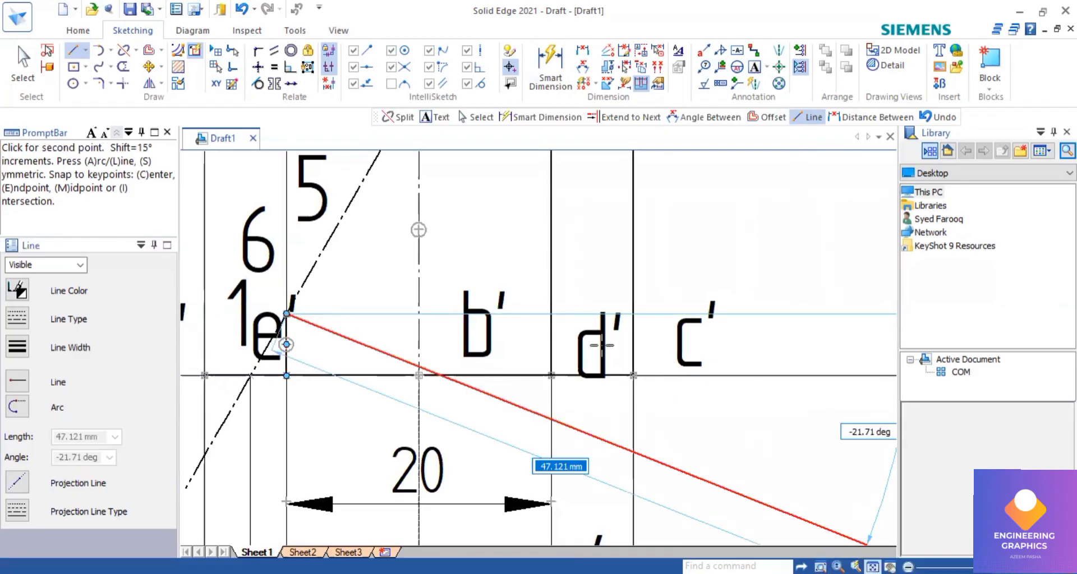
key("ctrl+f")
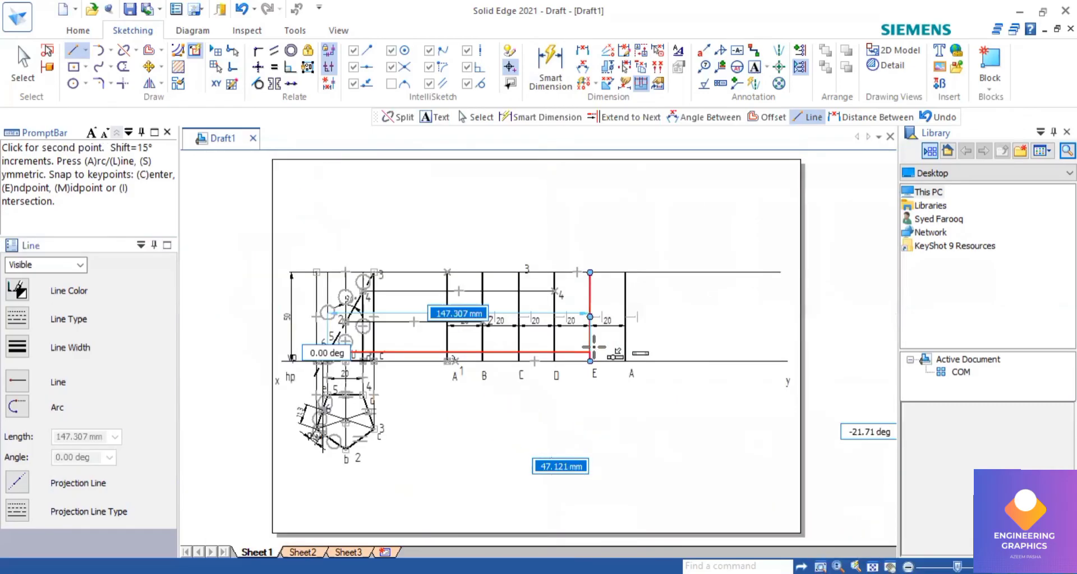
scroll(594, 347, "up", 2)
left_click(594, 348)
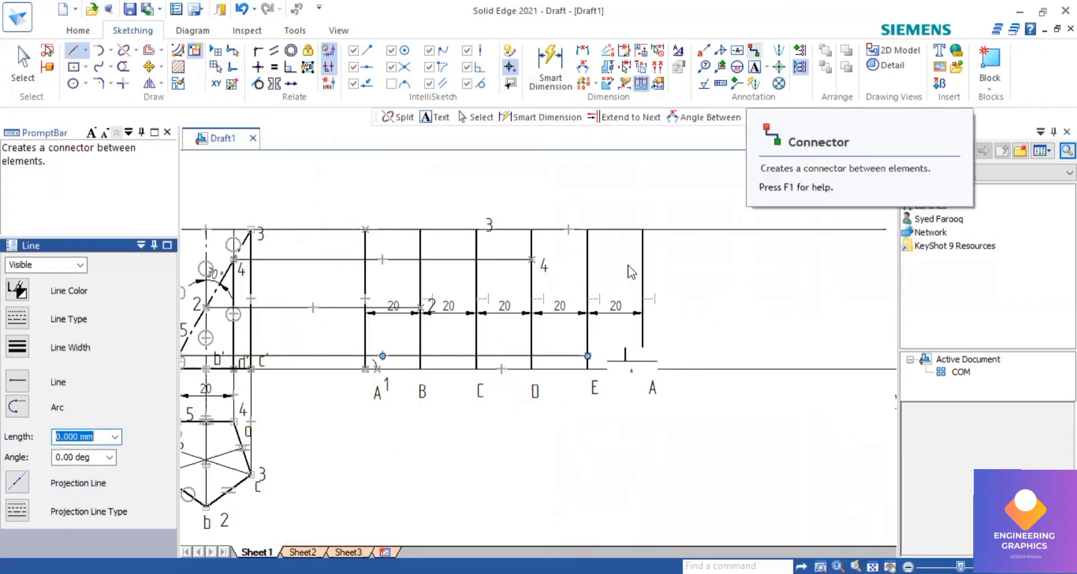
Place the label 5 where the projector meets generator E
key("t")
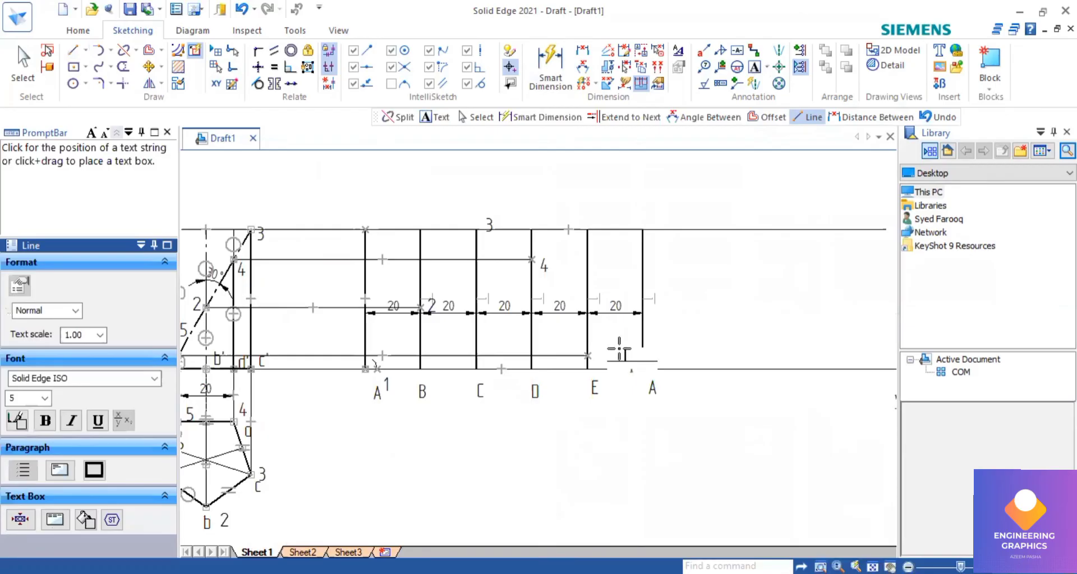
left_click(598, 353)
type("5")
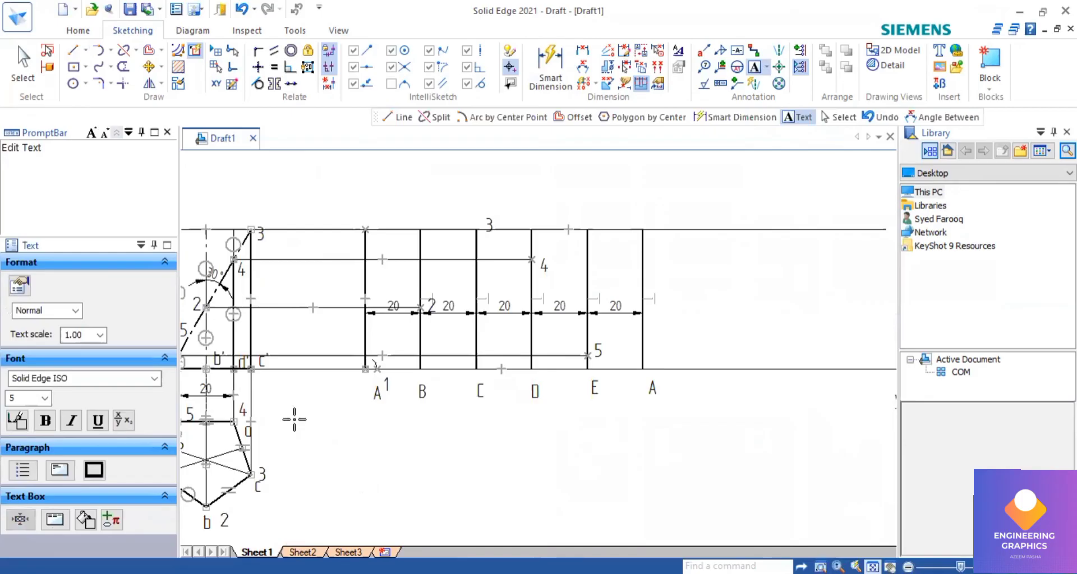
scroll(294, 419, "up", 3)
scroll(294, 418, "up", 3)
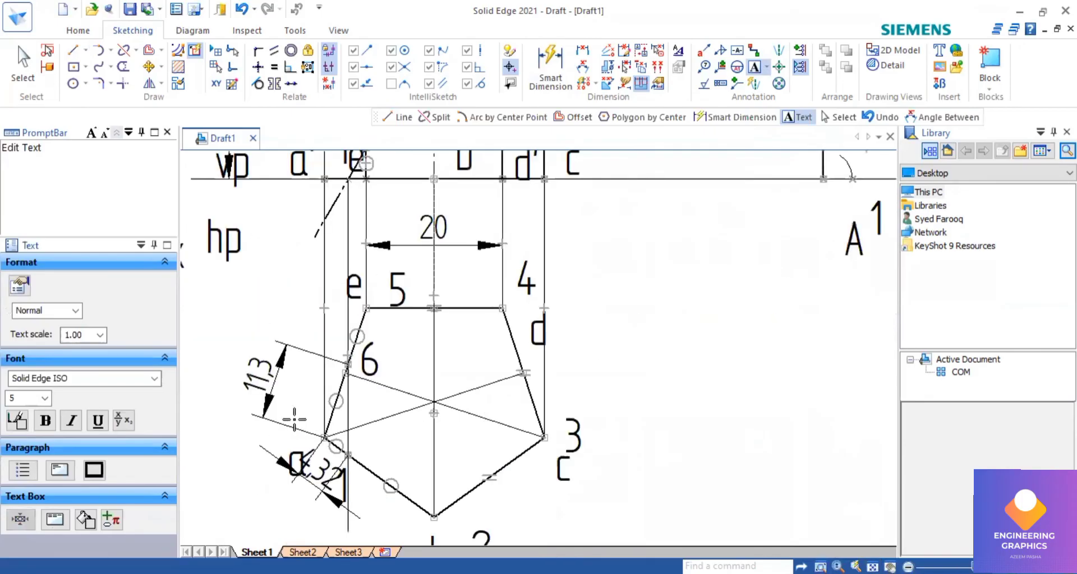
scroll(294, 420, "down", 4)
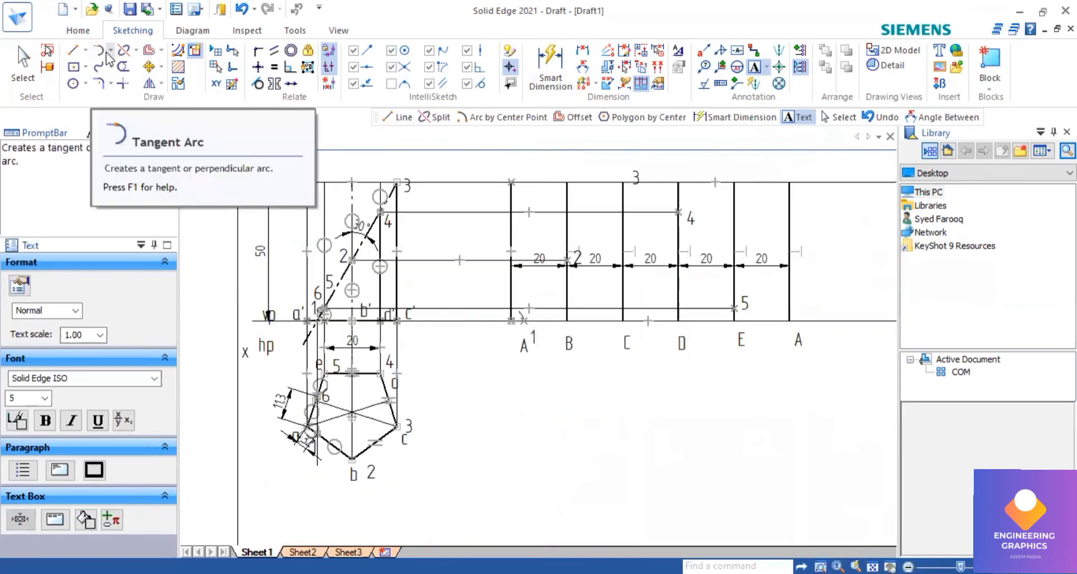
Draw an 11.3 mm-radius arc centred at the base of the last generator A, crossing the baseline
left_click(115, 111)
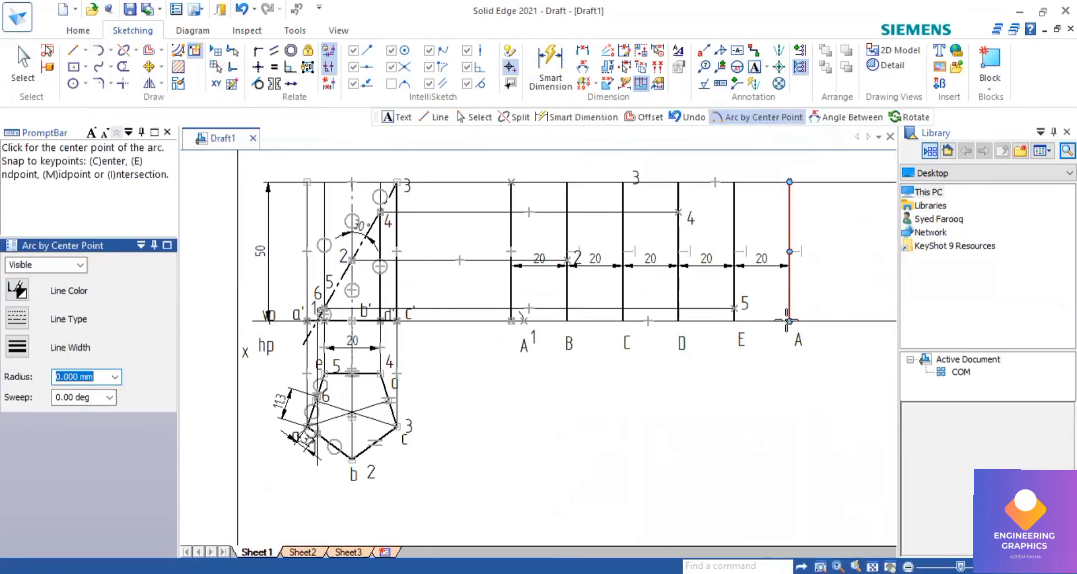
left_click(767, 308)
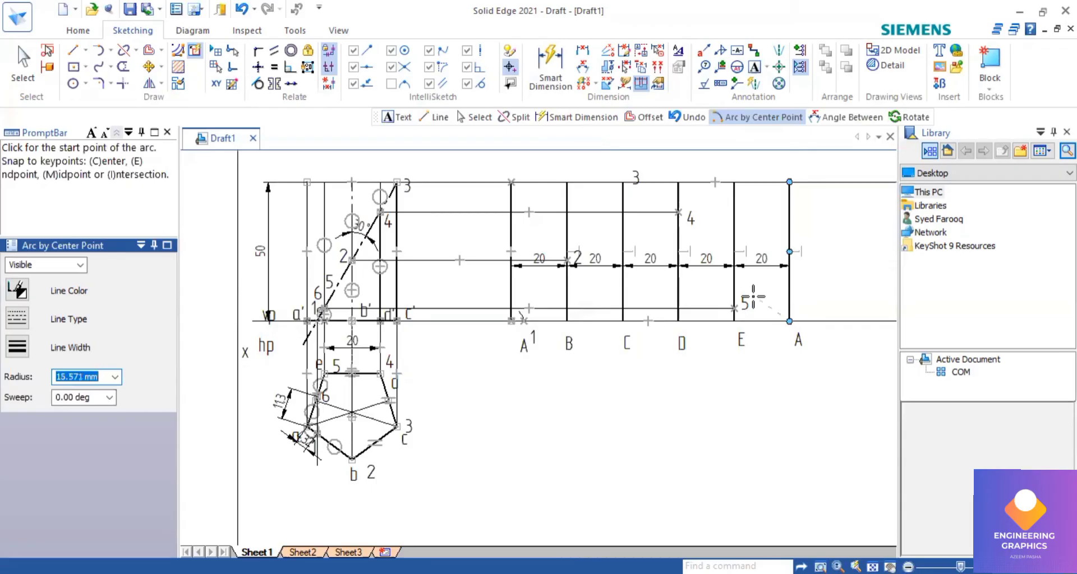
type("11.3")
key("Tab")
left_click(753, 313)
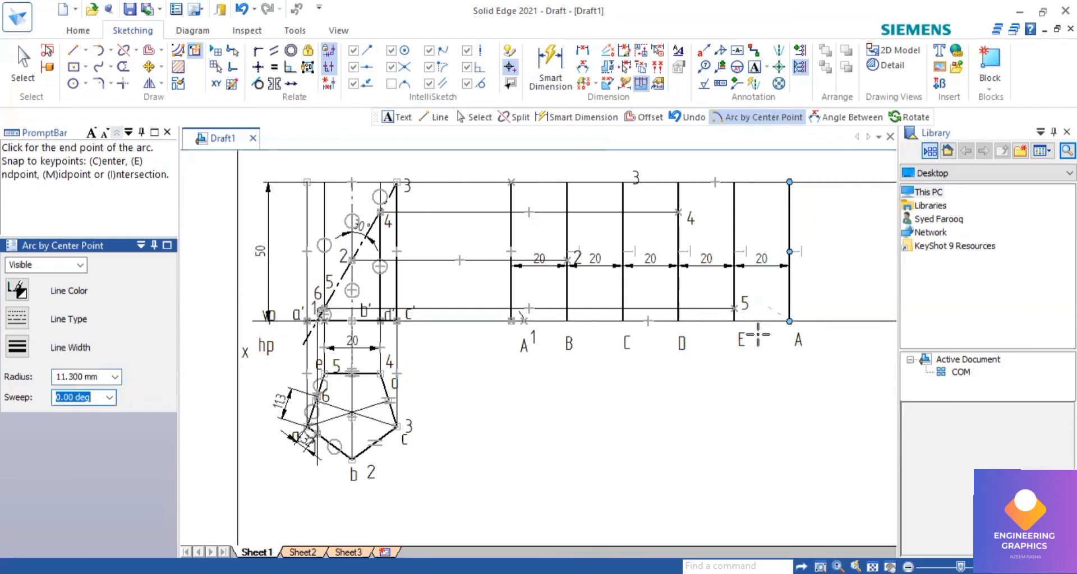
left_click(758, 334)
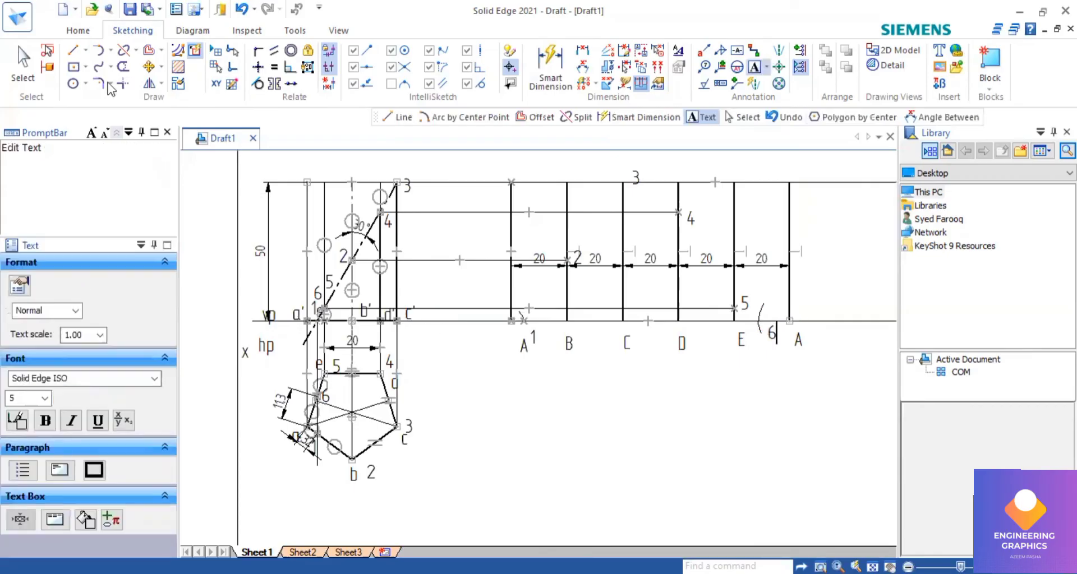
left_click(73, 53)
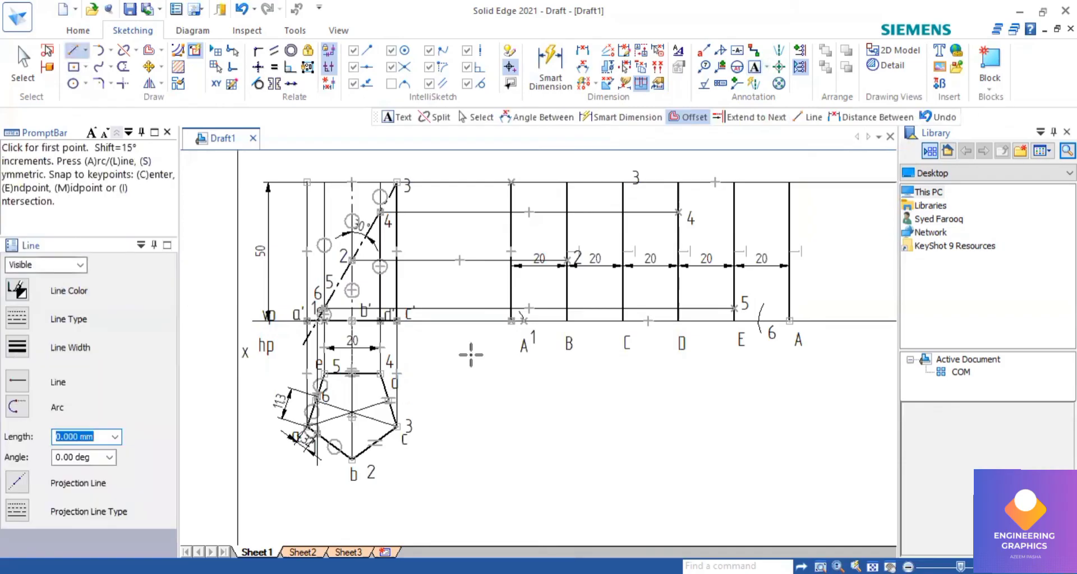
Start the development outline at point 1 on A and join it to point 2 on B
scroll(576, 289, "up", 3)
left_click(574, 288)
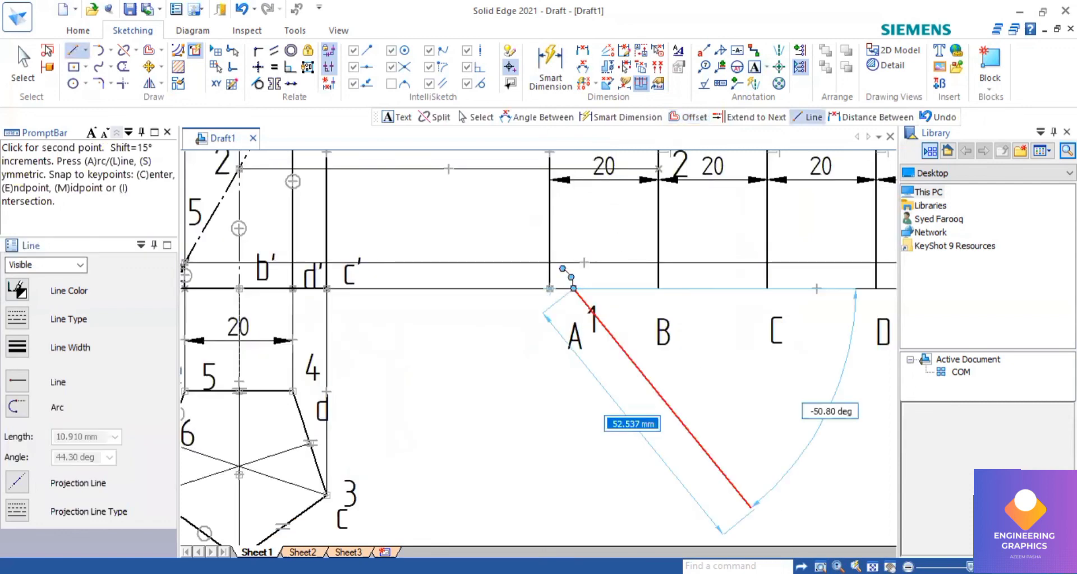
left_click(871, 567)
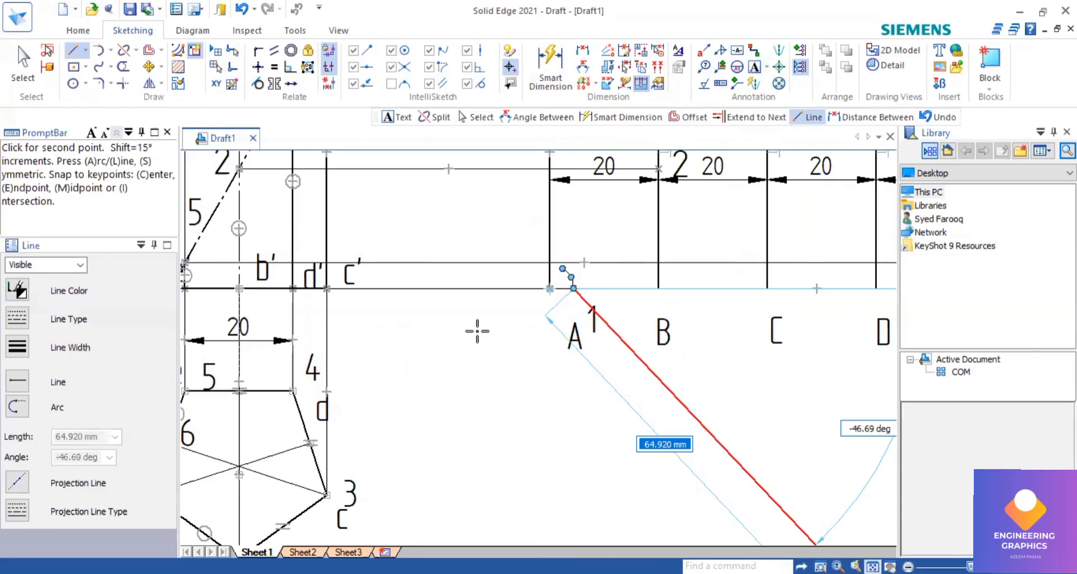
scroll(477, 331, "down", 5)
scroll(505, 302, "up", 6)
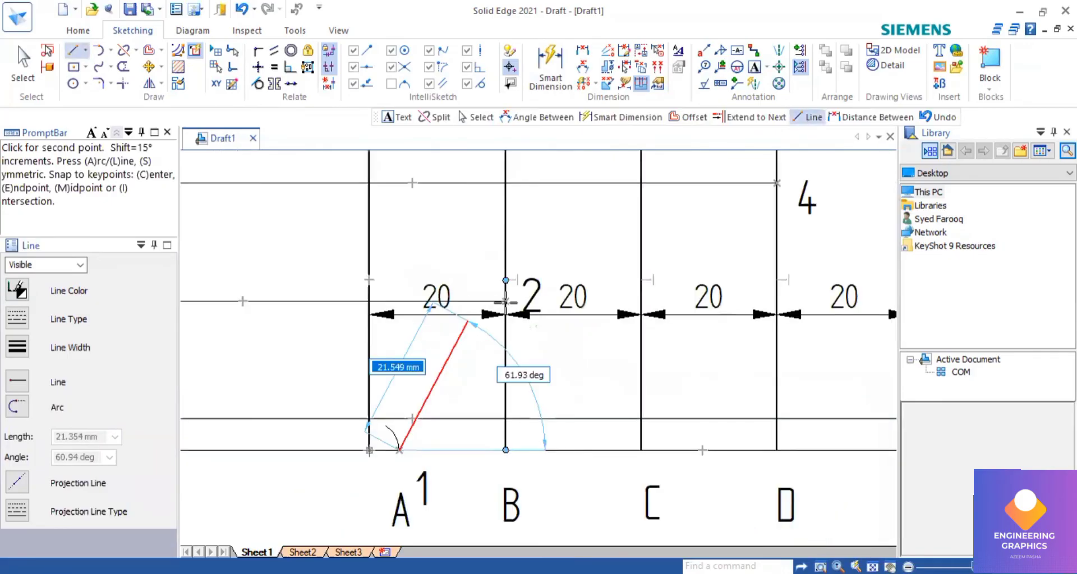
left_click(505, 303)
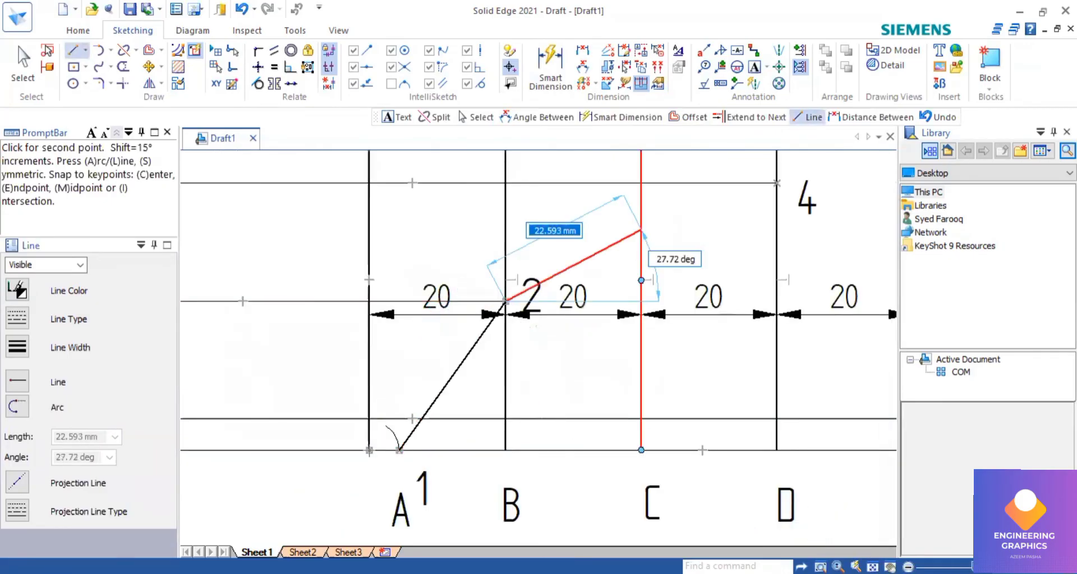
scroll(782, 499, "down", 5)
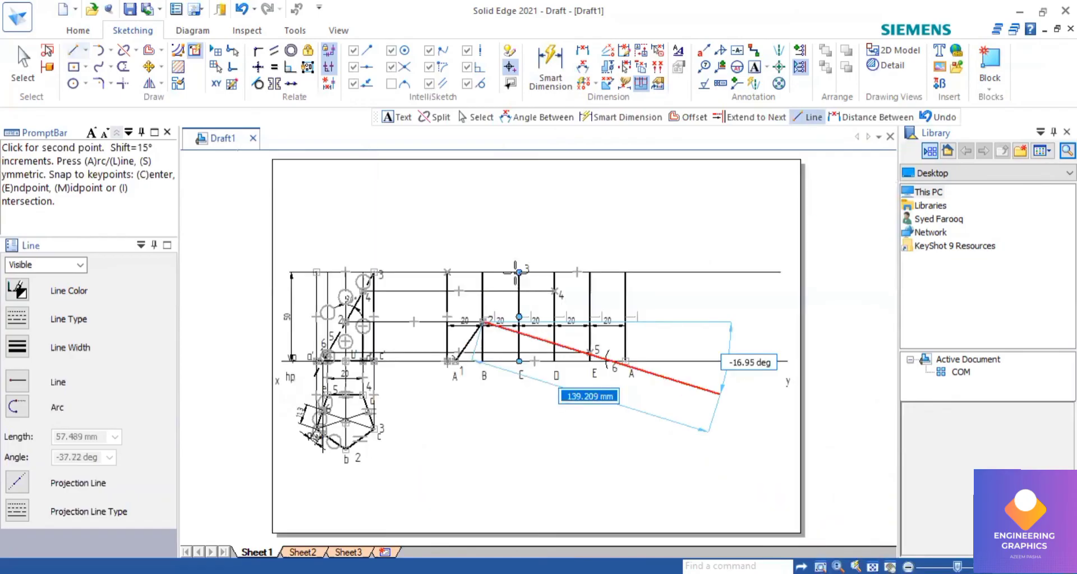
scroll(519, 290, "up", 5)
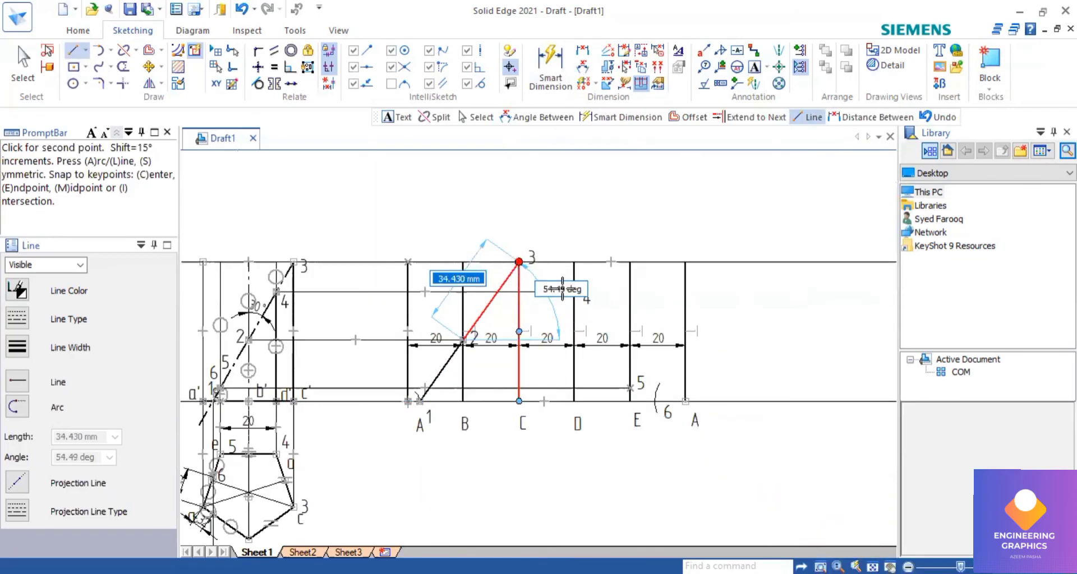
Continue the outline through points 3, 4, 5 and 6, closing back at point 1 on A
left_click(563, 289)
left_click(572, 291)
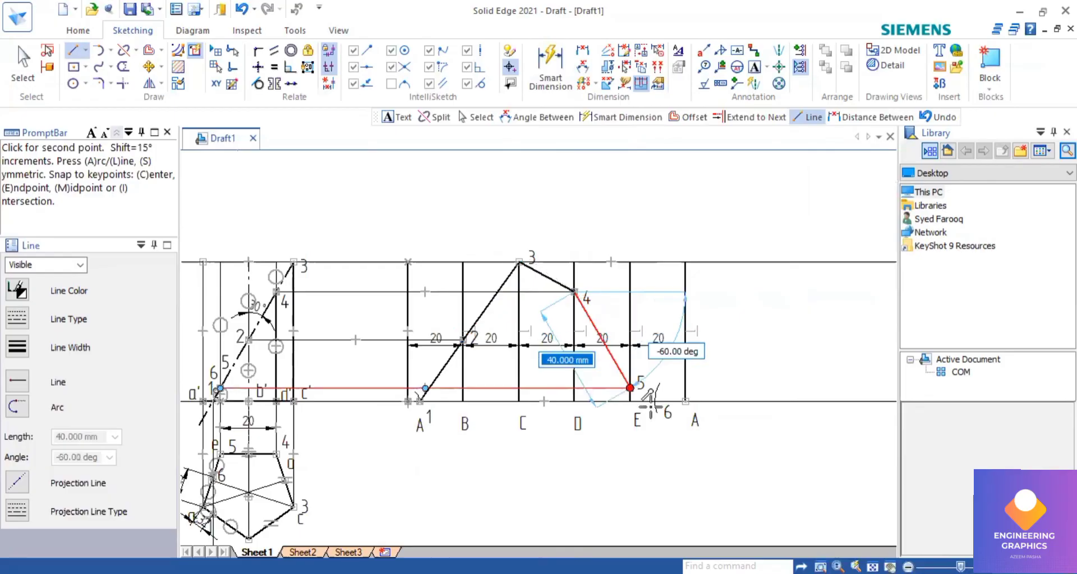
left_click(630, 387)
scroll(653, 392, "up", 2)
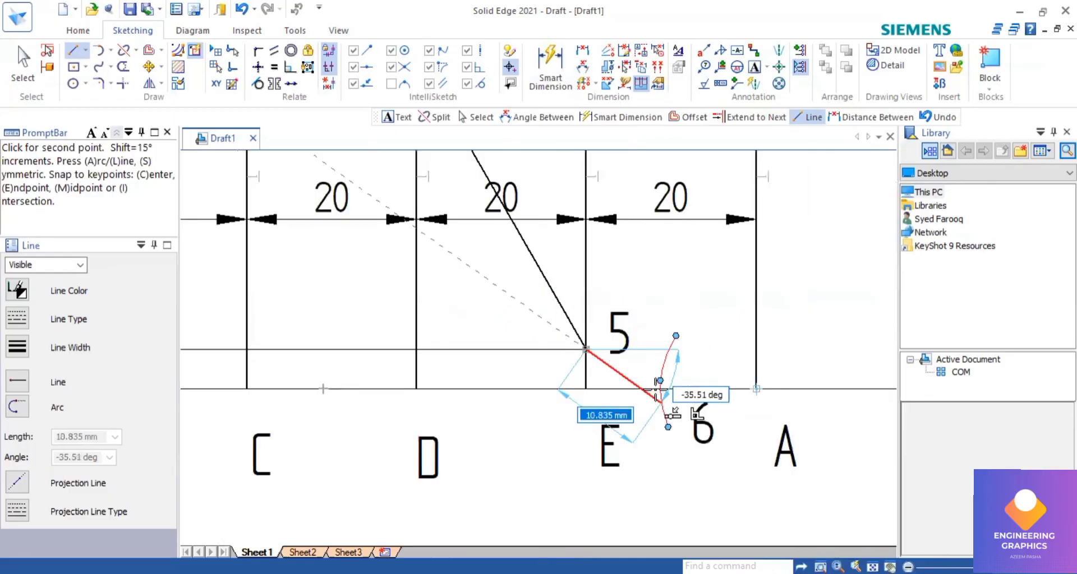
scroll(651, 392, "up", 2)
scroll(659, 391, "up", 2)
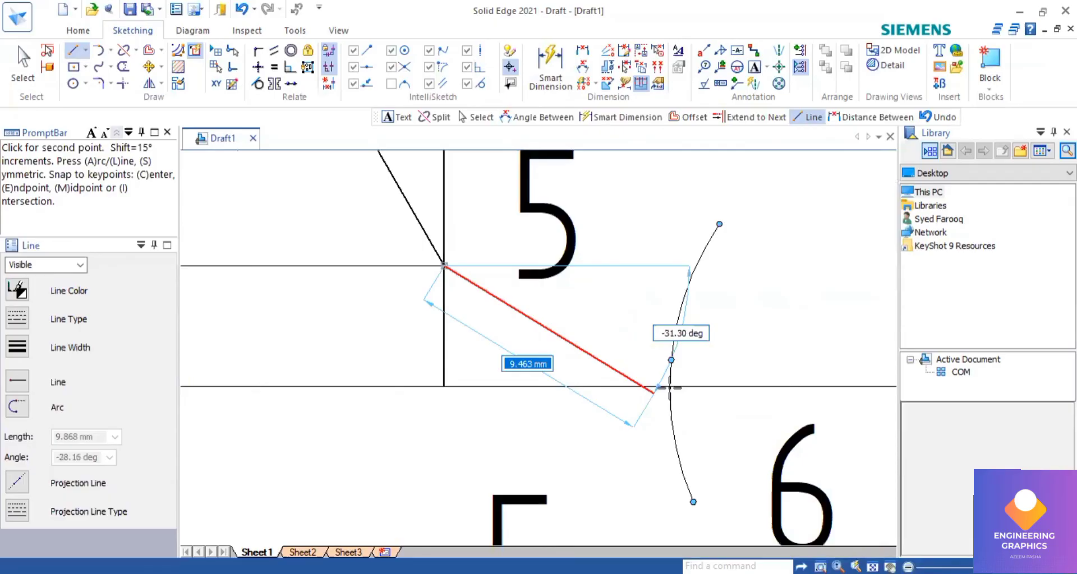
scroll(670, 387, "up", 2)
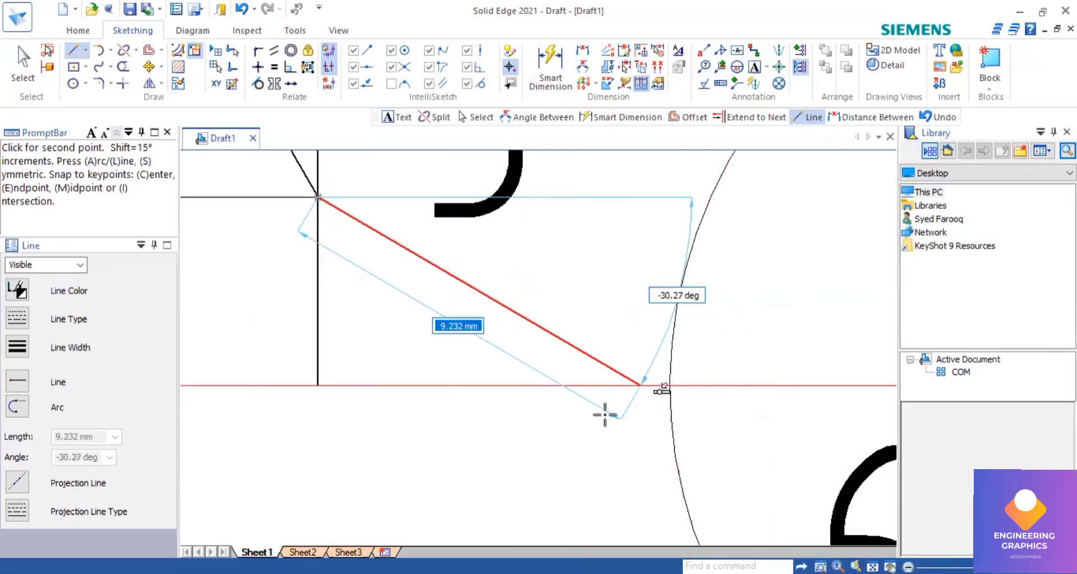
left_click(670, 387)
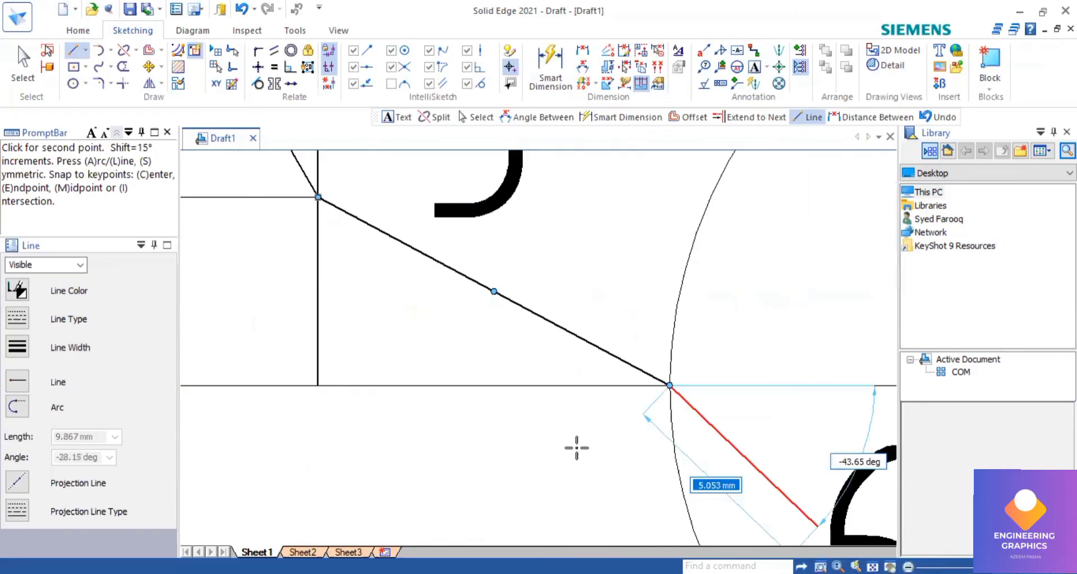
scroll(576, 447, "down", 5)
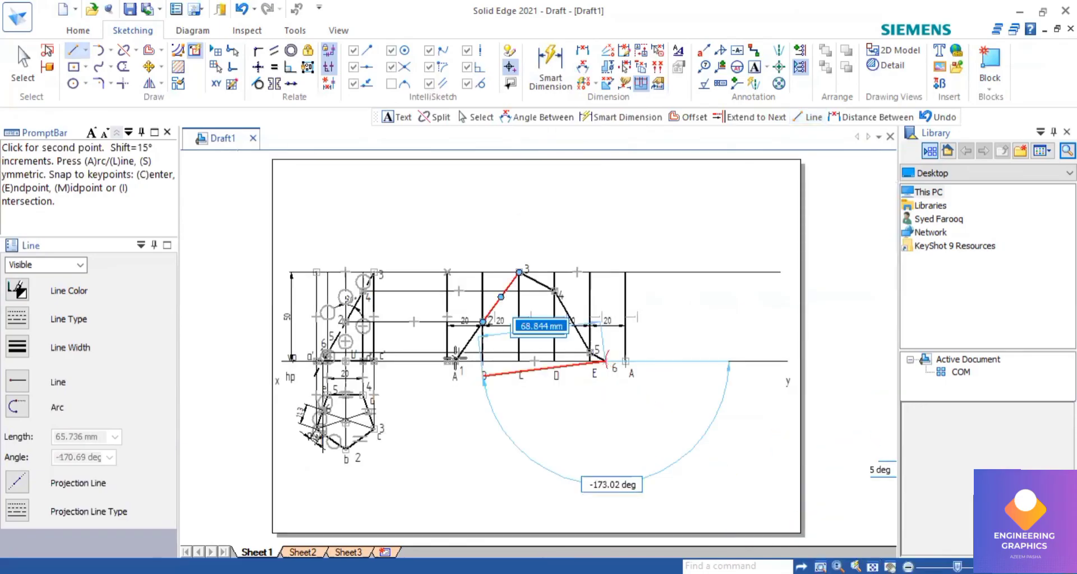
scroll(455, 359, "up", 5)
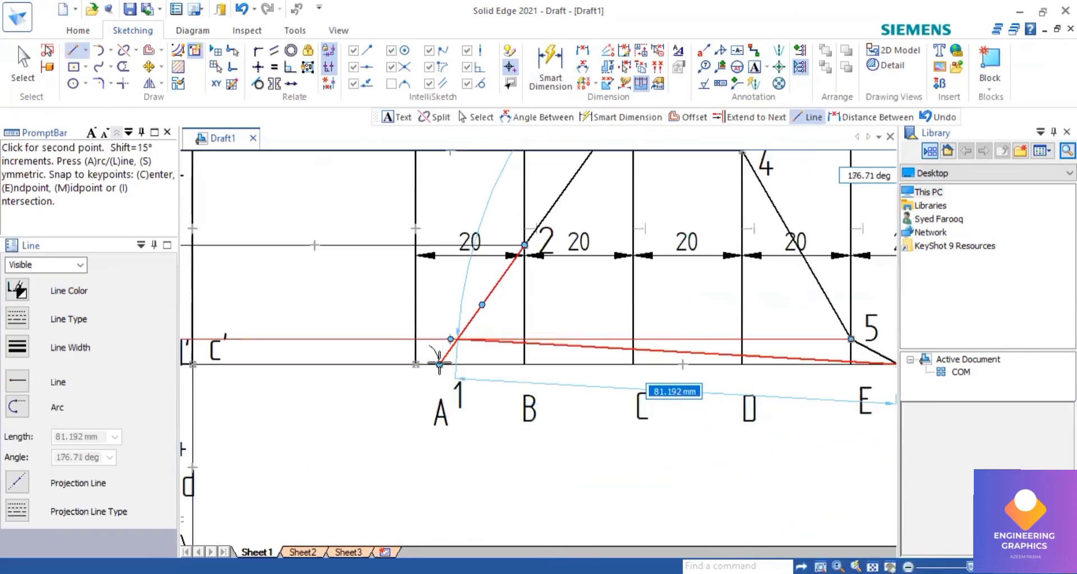
left_click(439, 364)
End the line chain and compare the drawing with the reference Problem 10 PDF
right_click(762, 484)
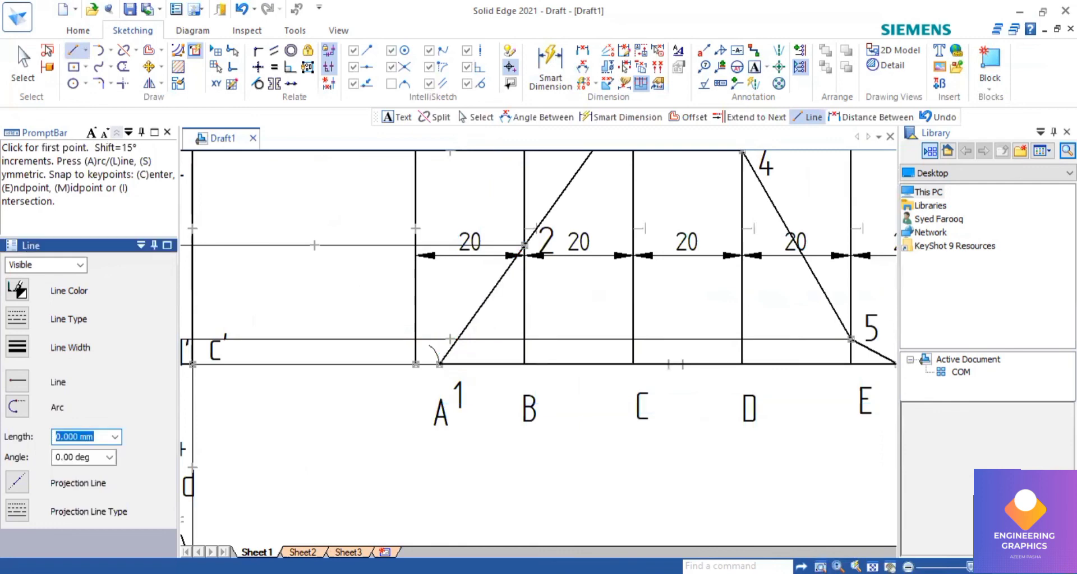
scroll(540, 381, "down", 3)
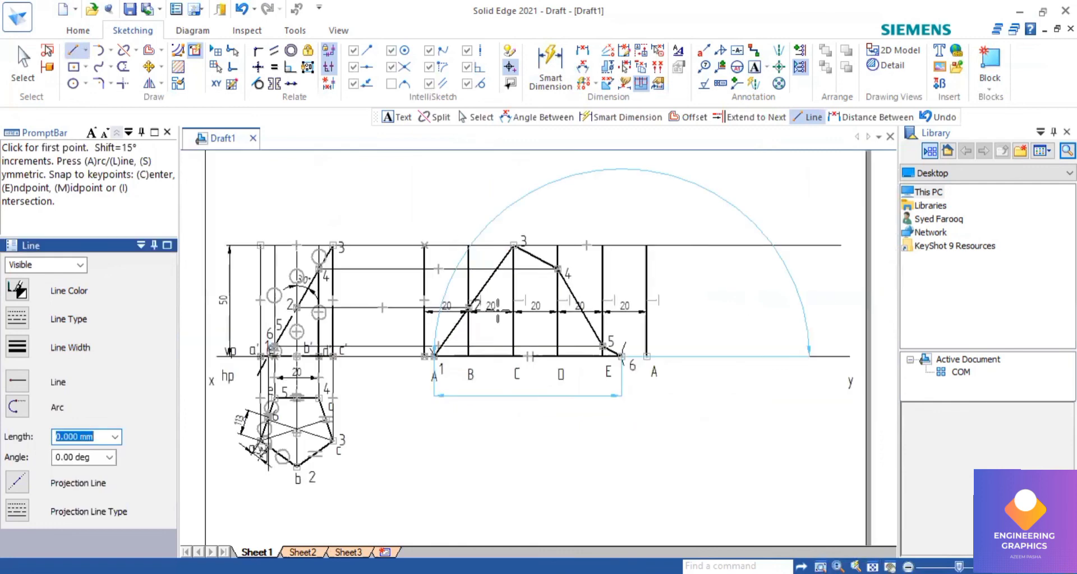
scroll(555, 426, "up", 1)
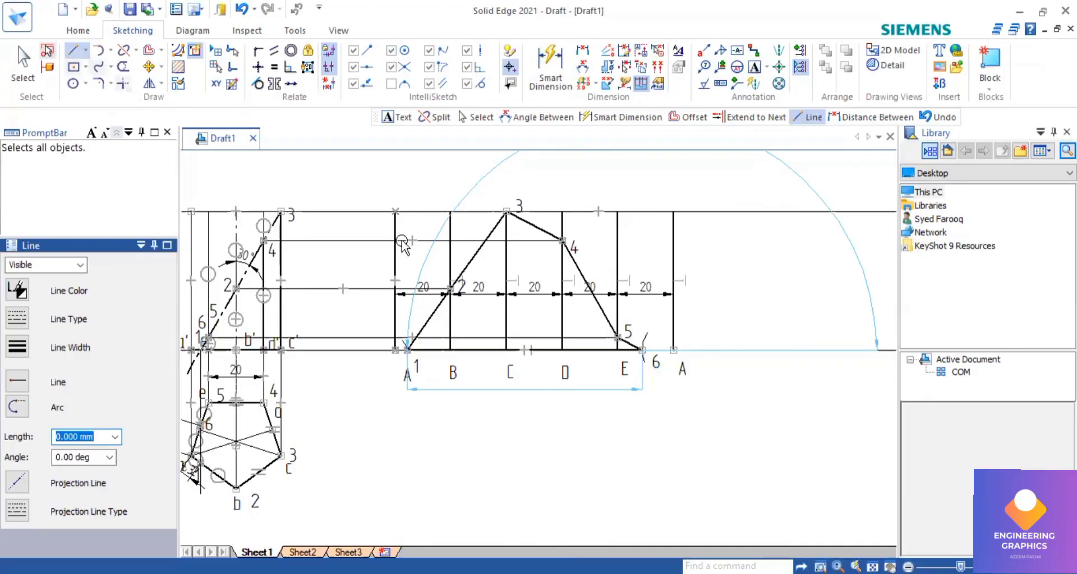
key("Escape")
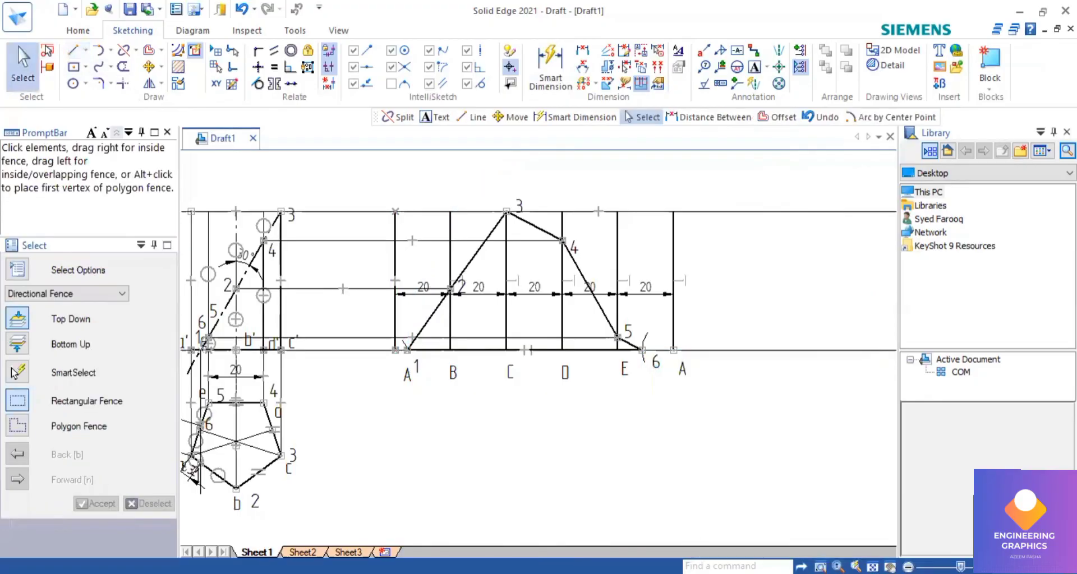
key("alt+Tab")
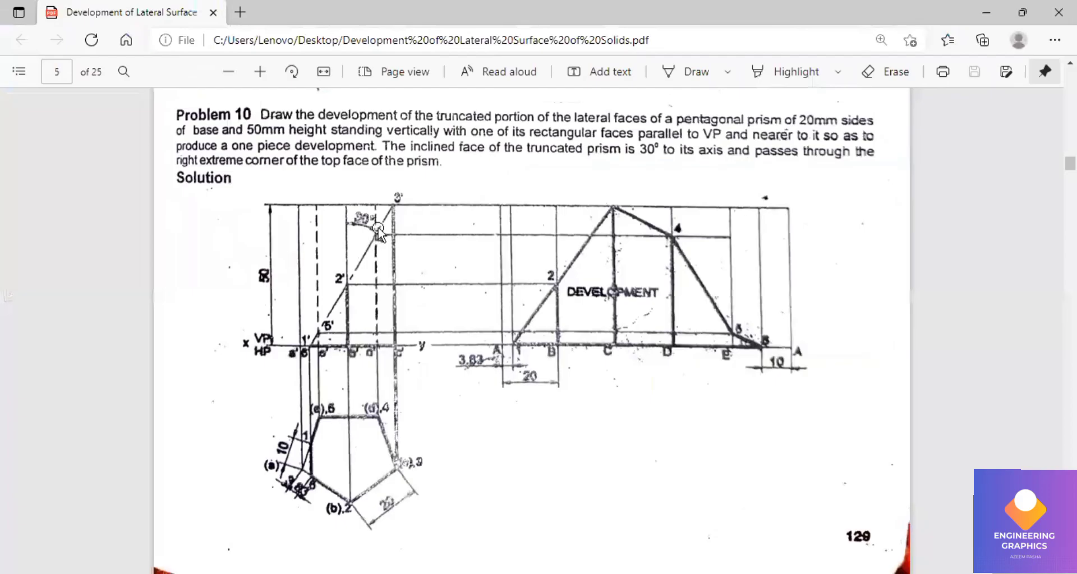
key("alt+Tab")
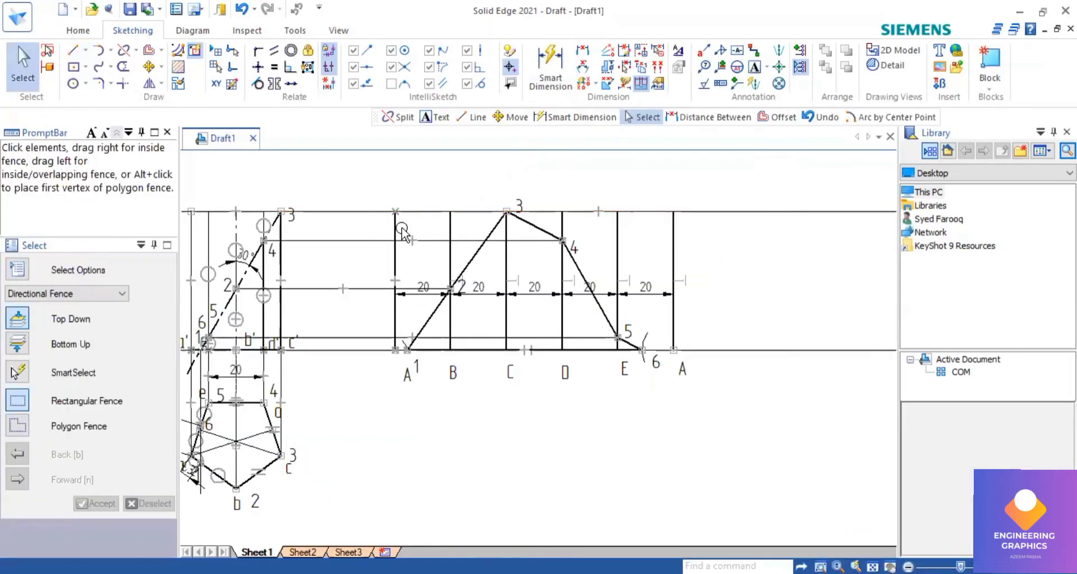
left_click(394, 231)
Split generator line B at development point 2
left_click(621, 235, "ctrl")
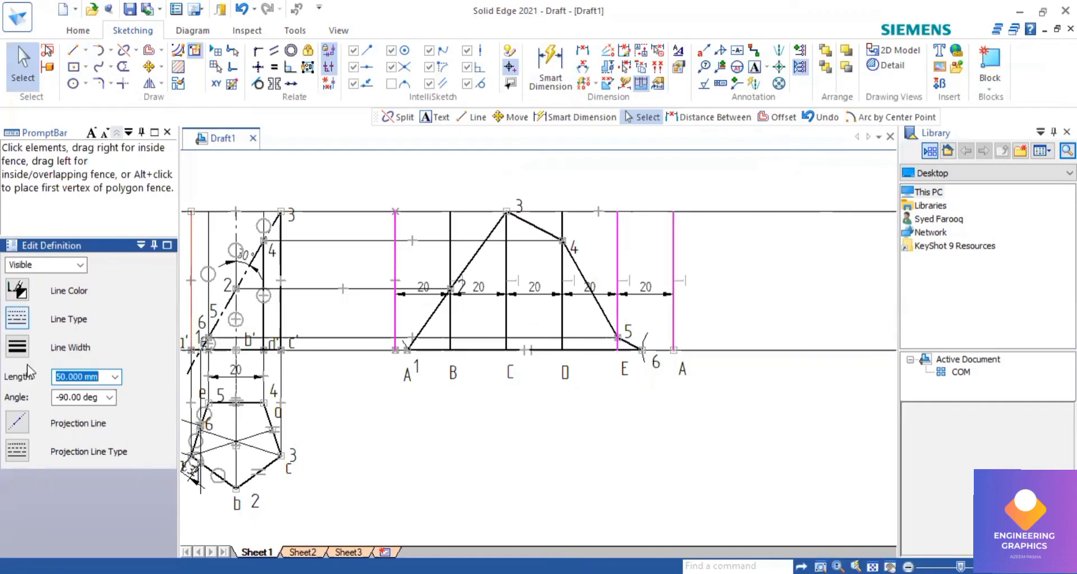
key("Escape")
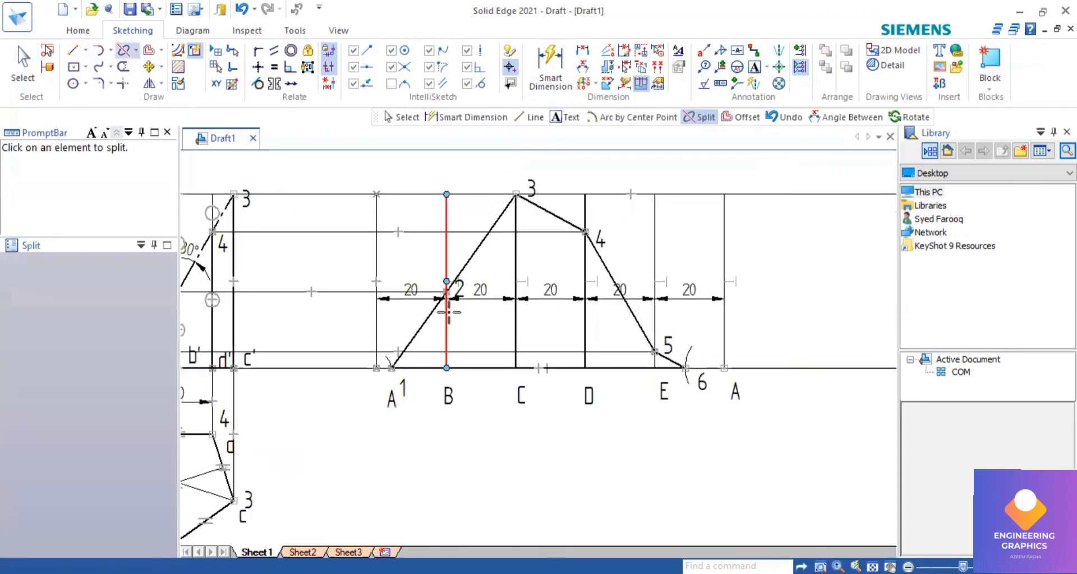
left_click(446, 305)
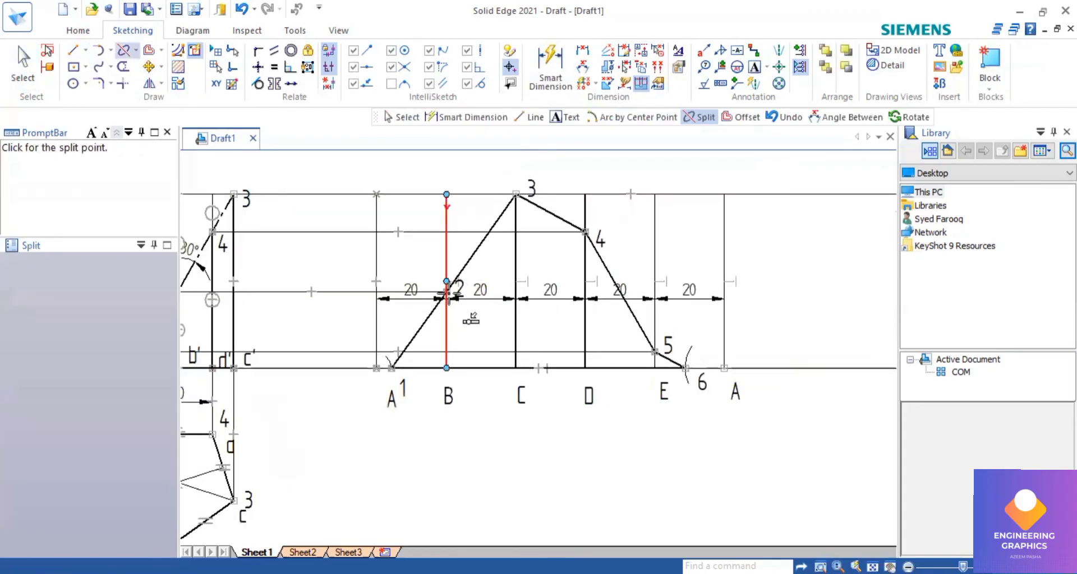
scroll(448, 291, "up", 3)
scroll(432, 247, "up", 2)
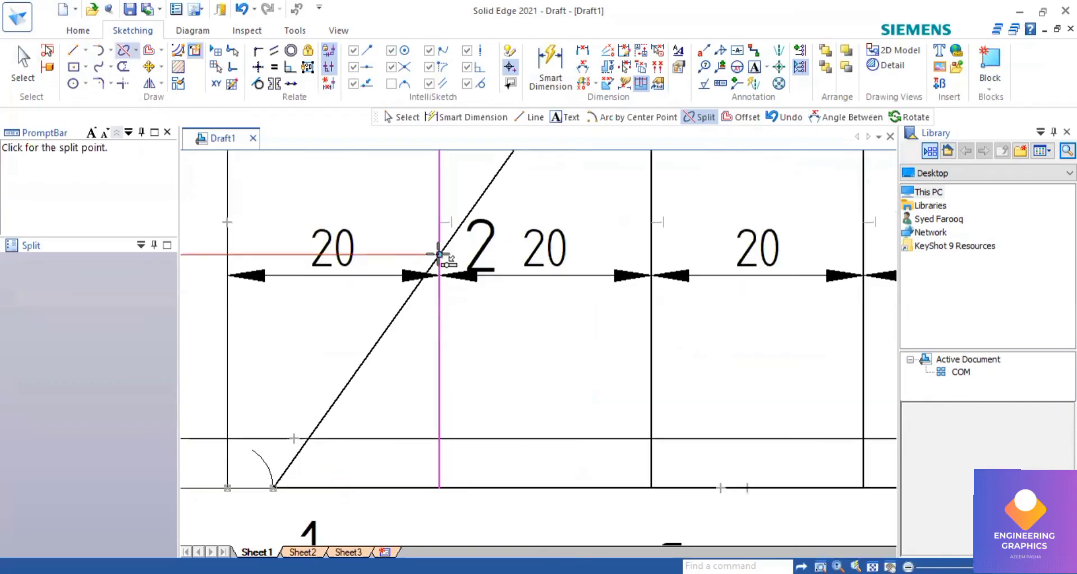
left_click(438, 254)
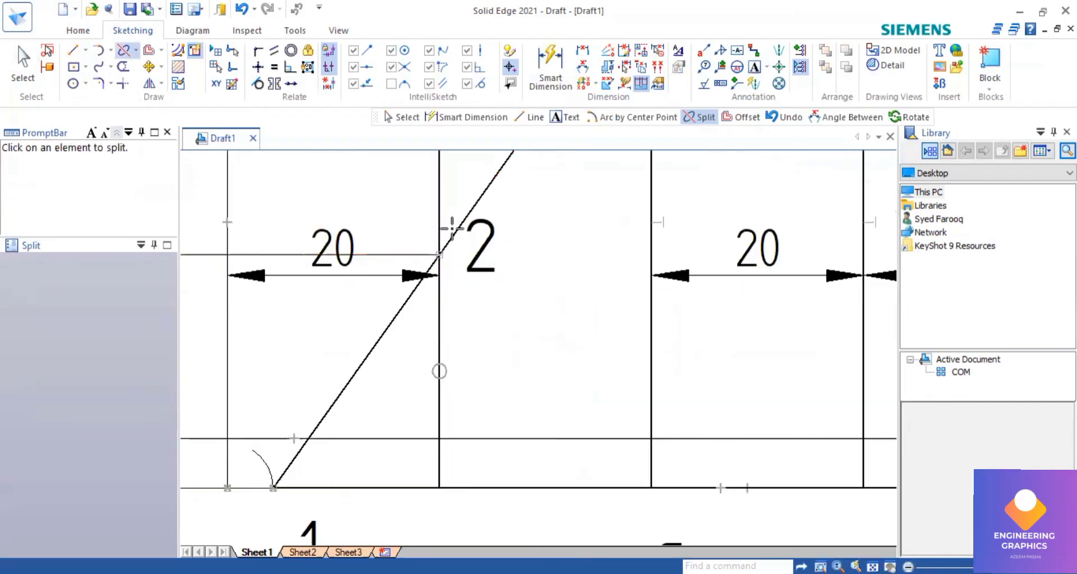
Split generator line D at development point 4
scroll(440, 255, "down", 3)
scroll(551, 182, "down", 2)
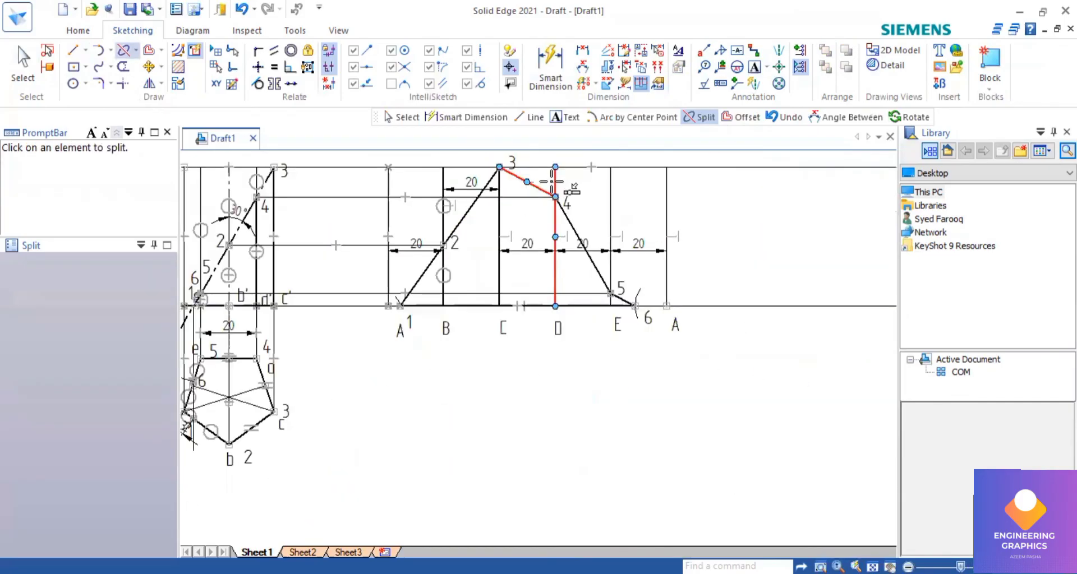
left_click(555, 185)
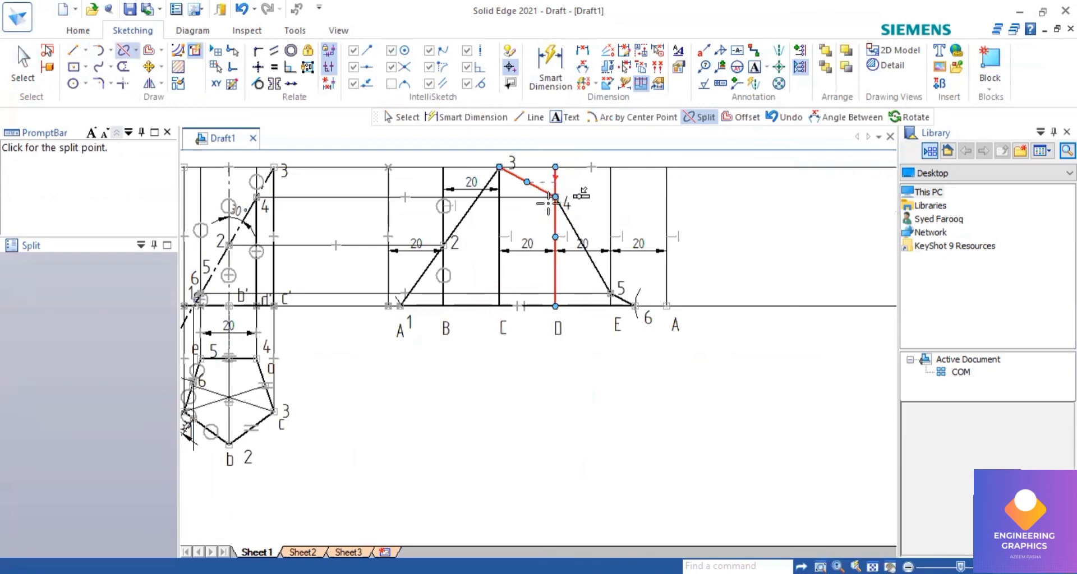
scroll(548, 203, "up", 3)
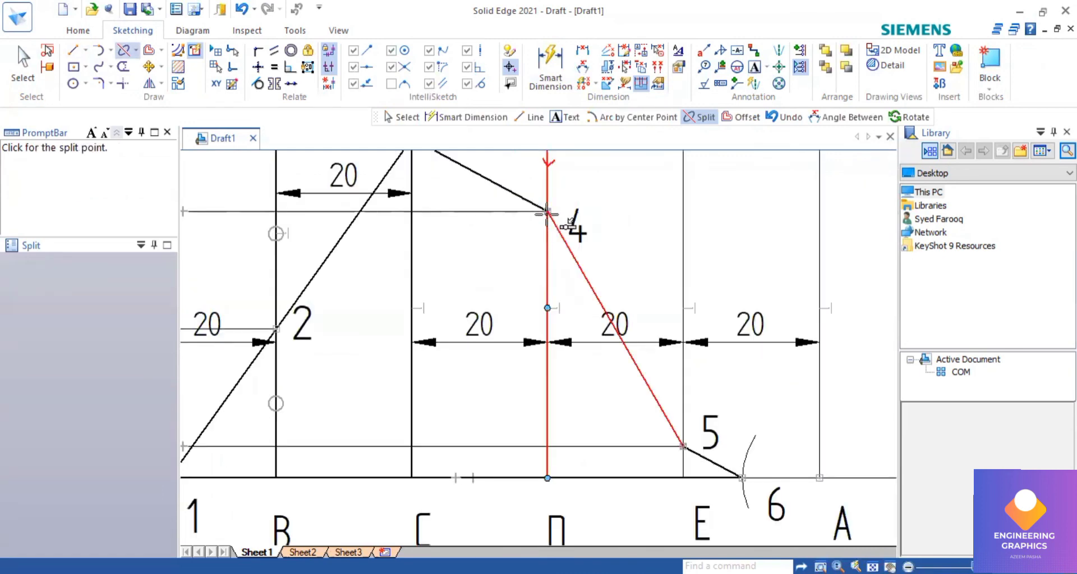
left_click(547, 212)
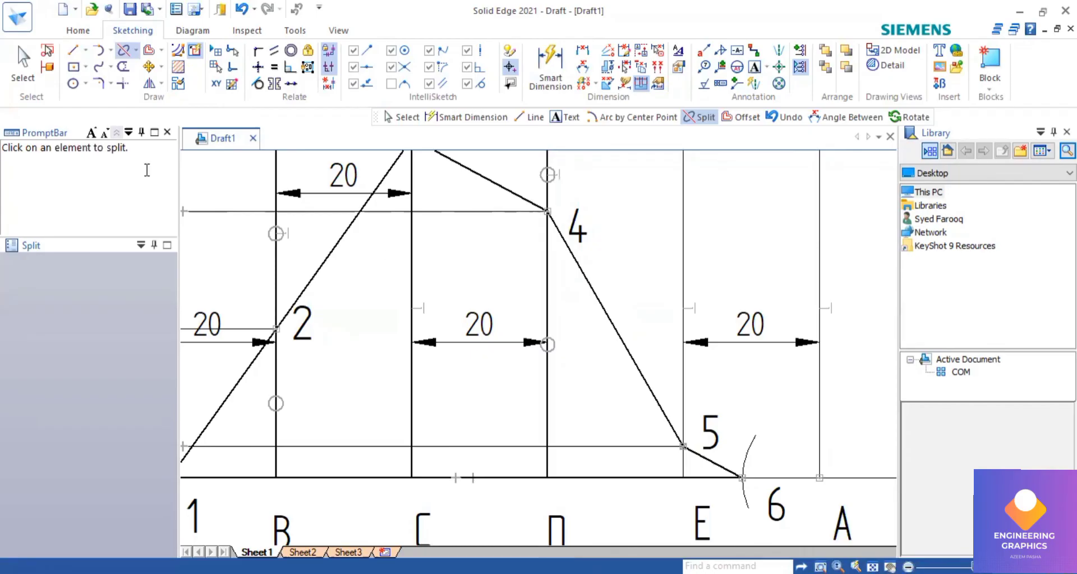
left_click(23, 61)
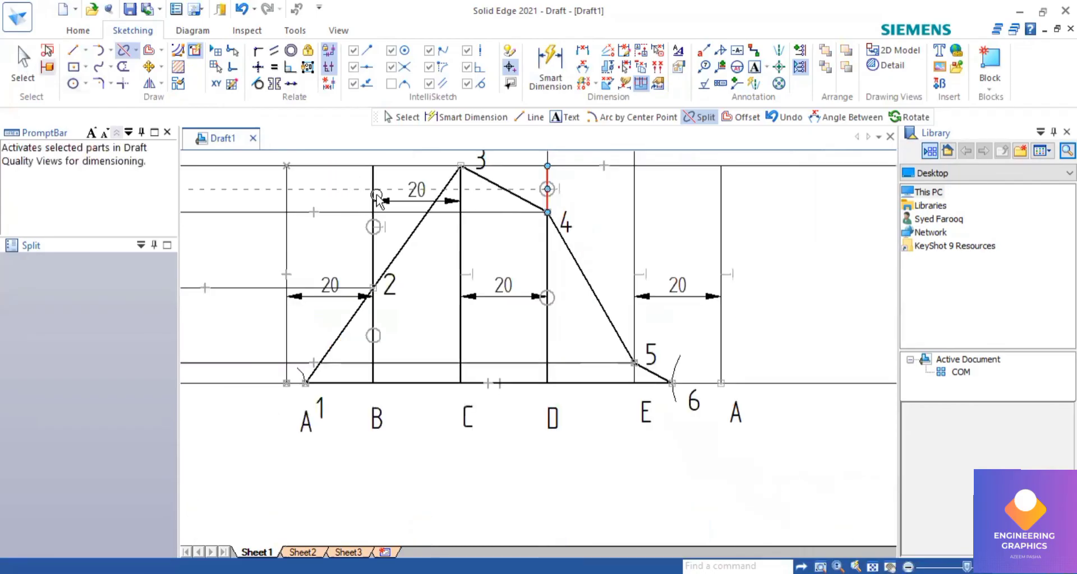
left_click(376, 195)
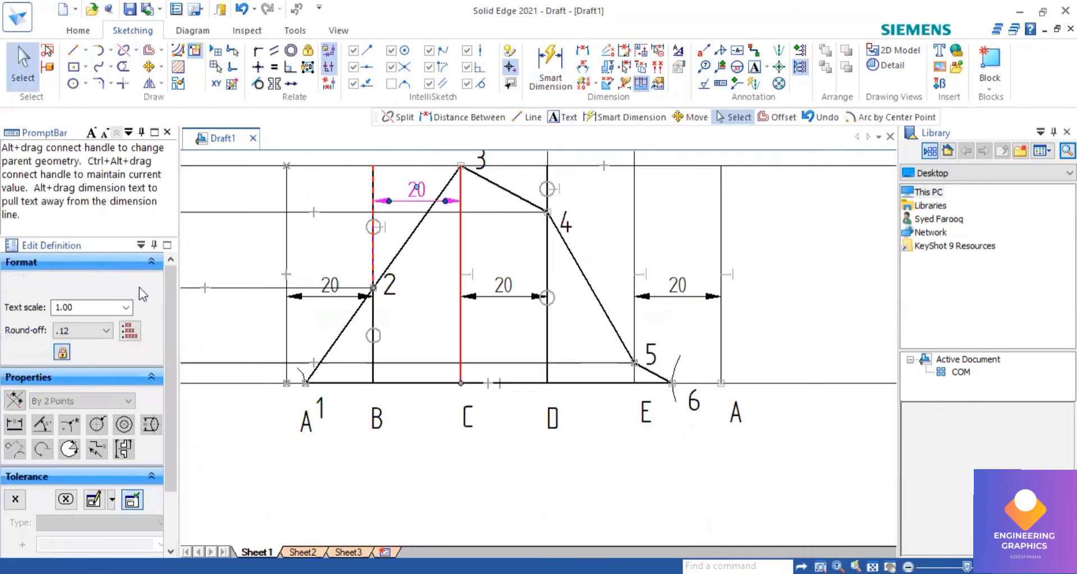
key("Escape")
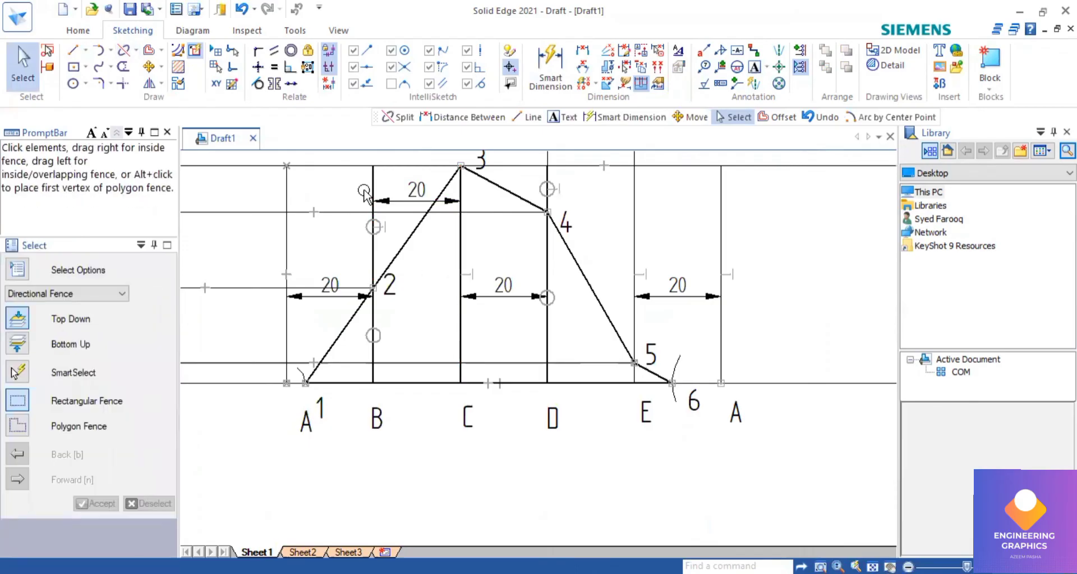
left_click(366, 192)
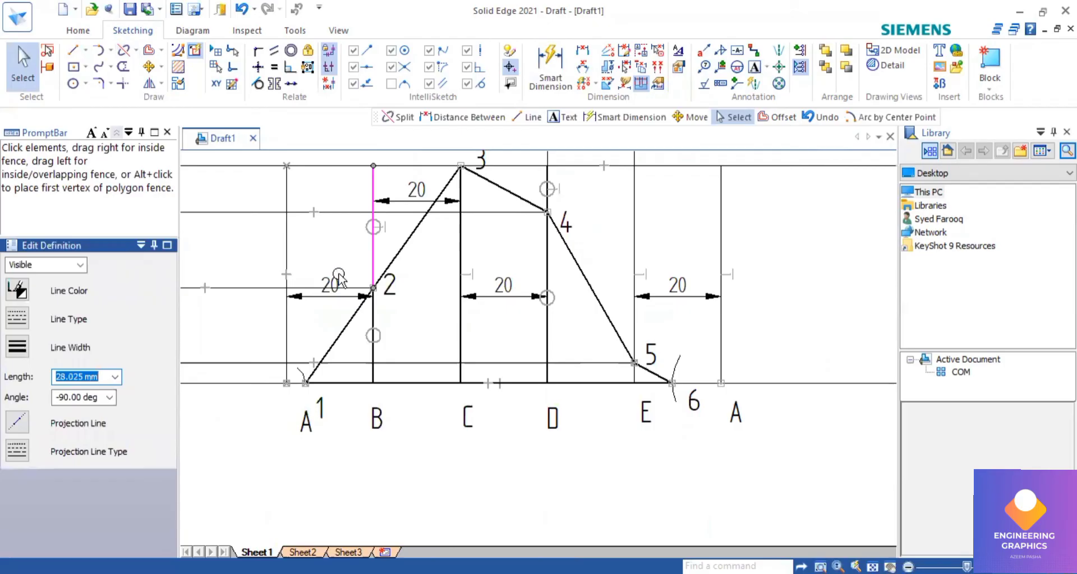
scroll(552, 181, "up", 3)
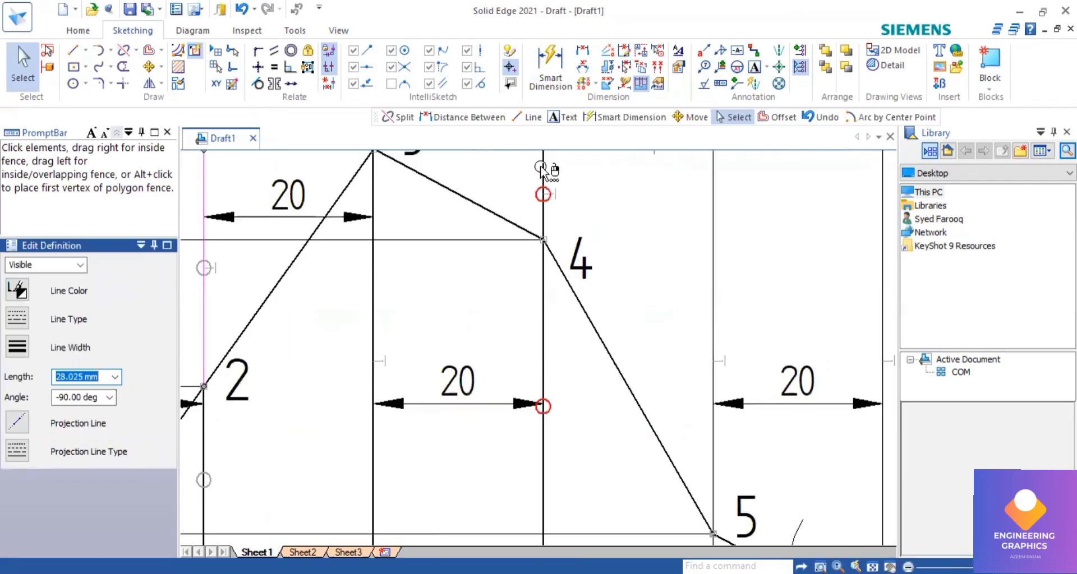
key("Escape")
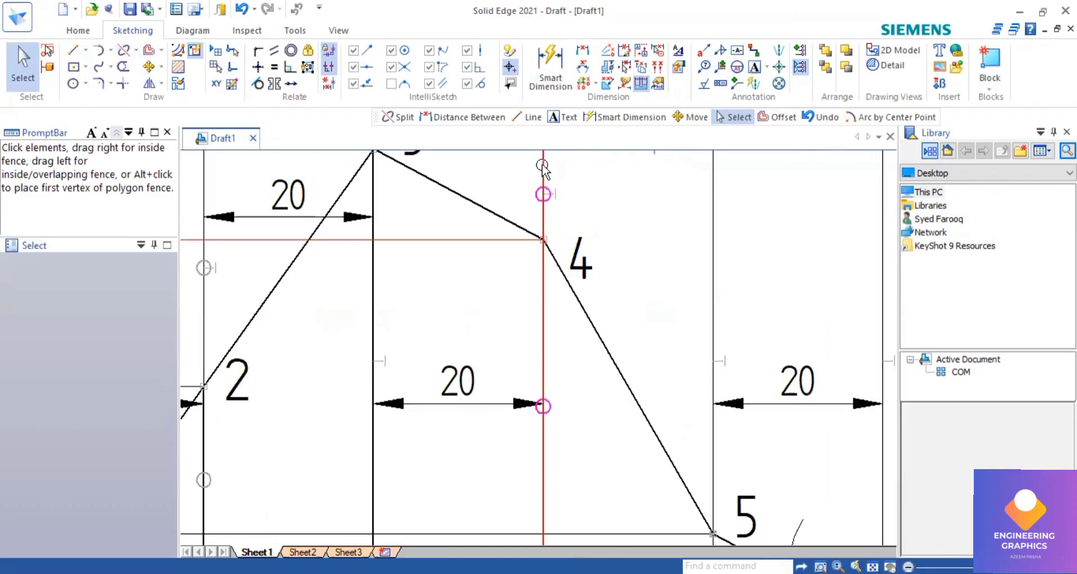
left_click(542, 166)
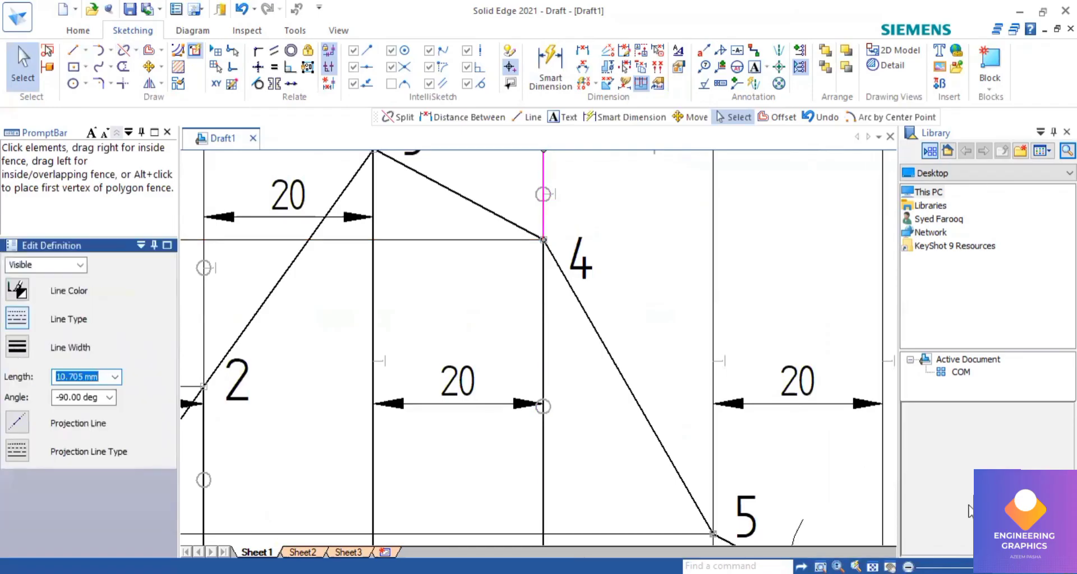
middle_click(625, 314)
middle_click(625, 314)
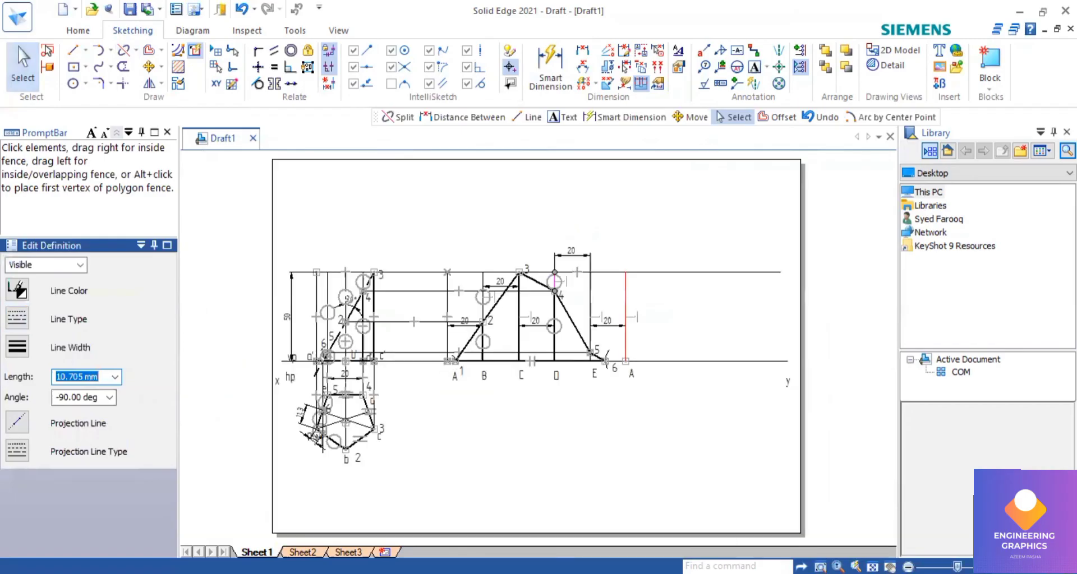